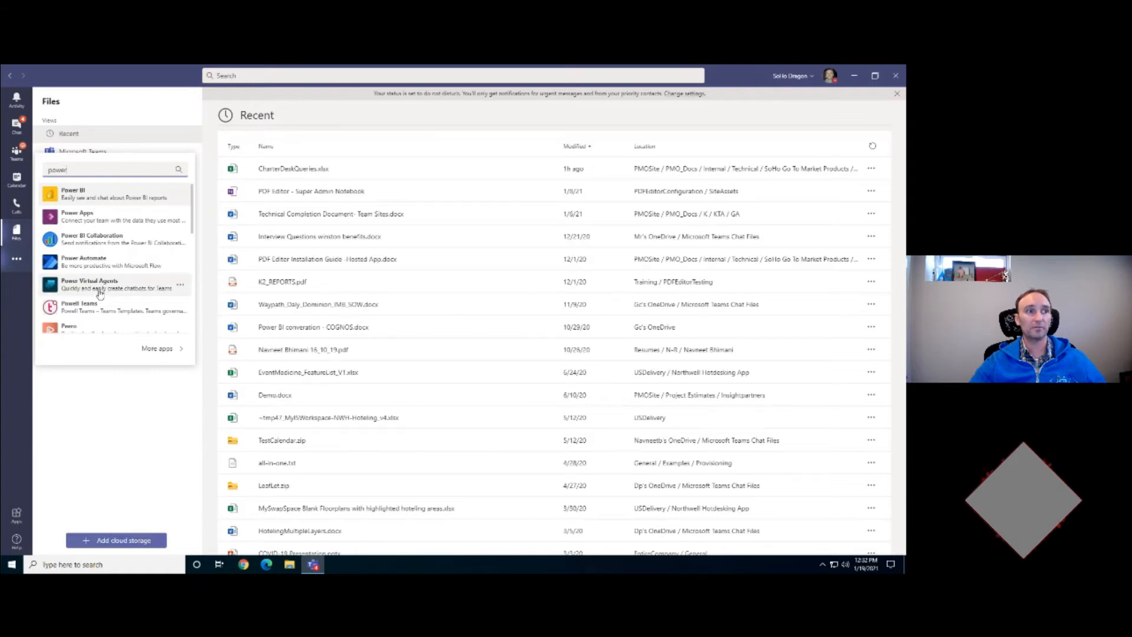
Step: Open Power Virtual Agents in Teams, check the list of owned chatbots and return to its home page
left_click(99, 289)
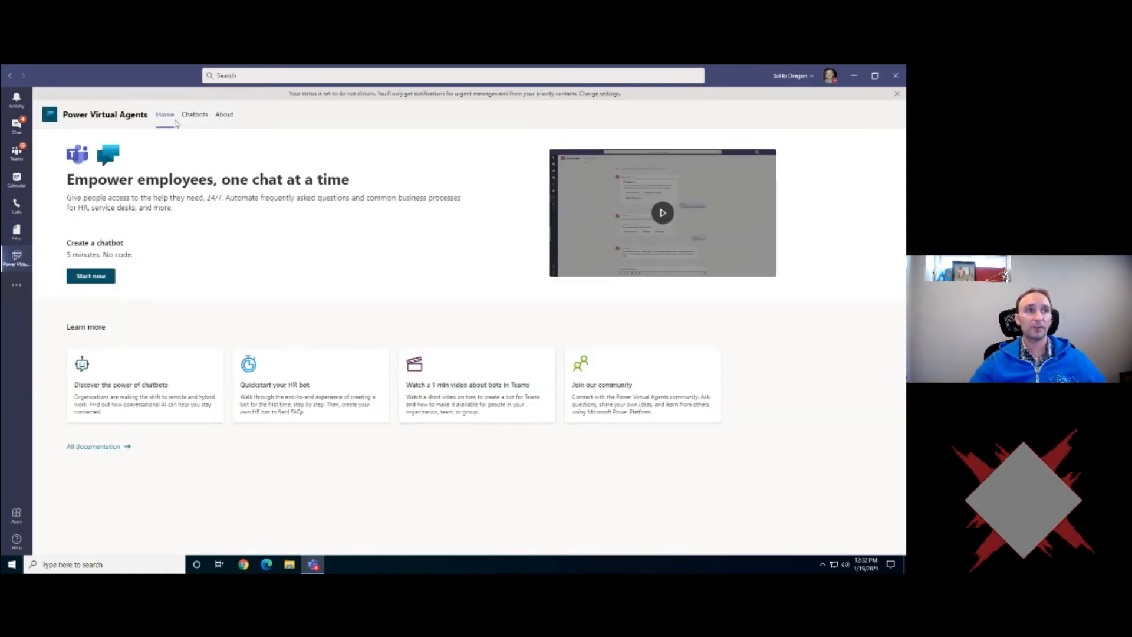
left_click(197, 116)
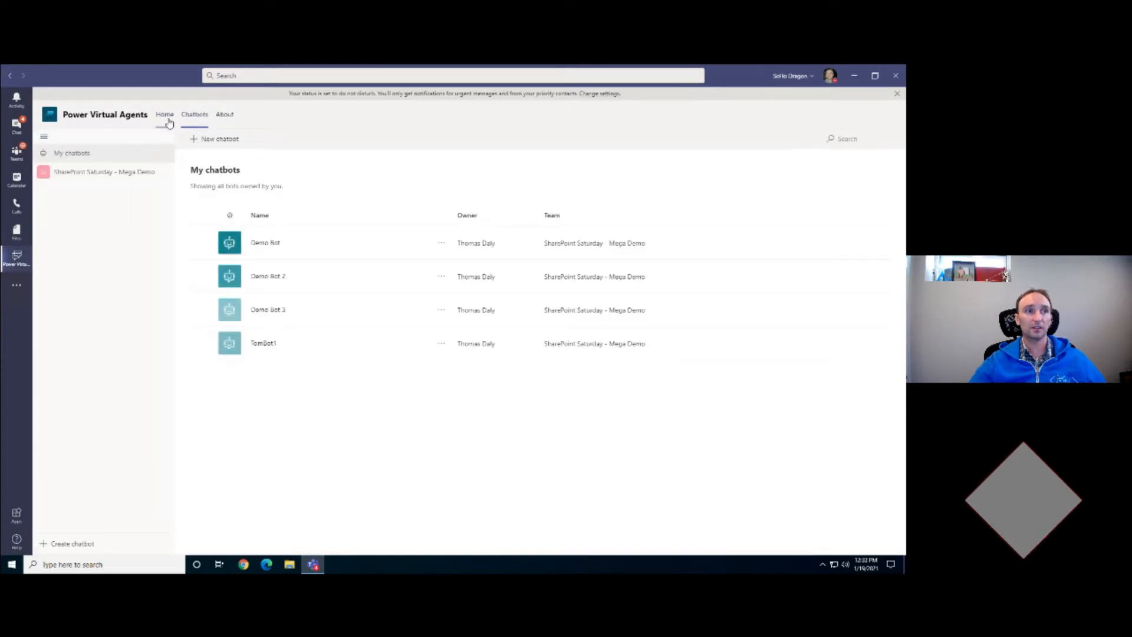
left_click(171, 117)
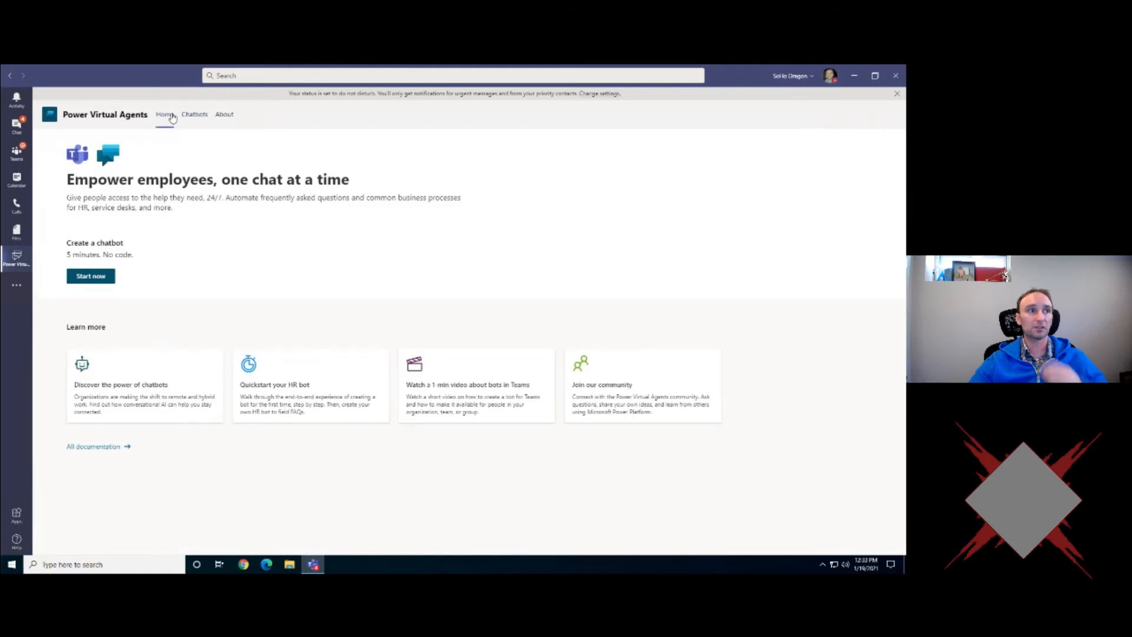
Step: Start a new chatbot for the SharePoint Saturday - Mega Demo team
left_click(93, 282)
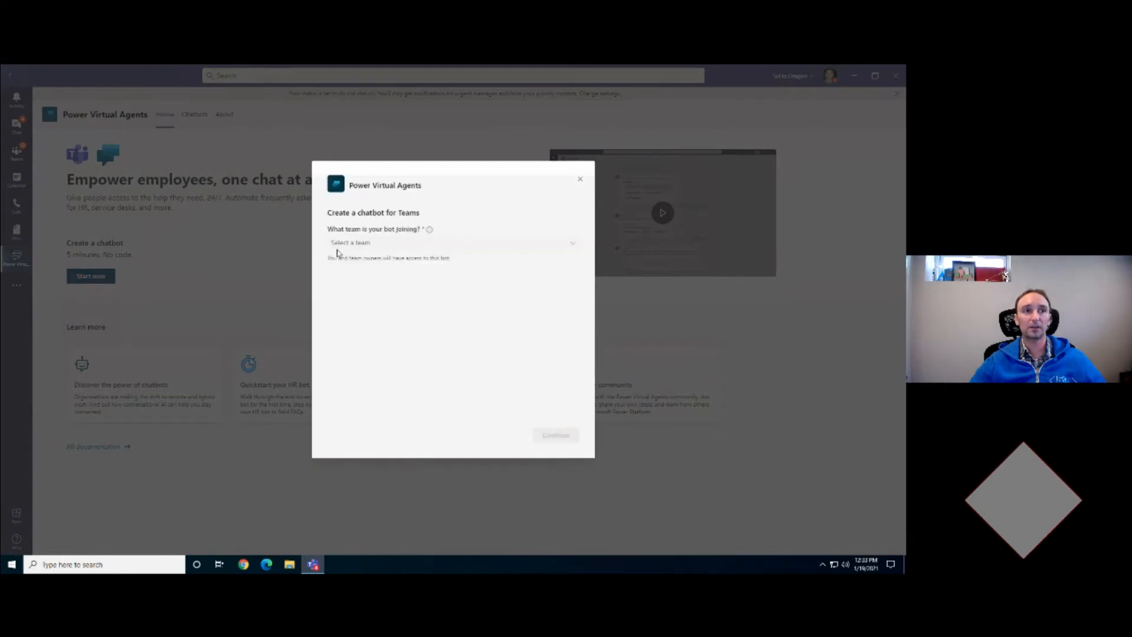
left_click(397, 243)
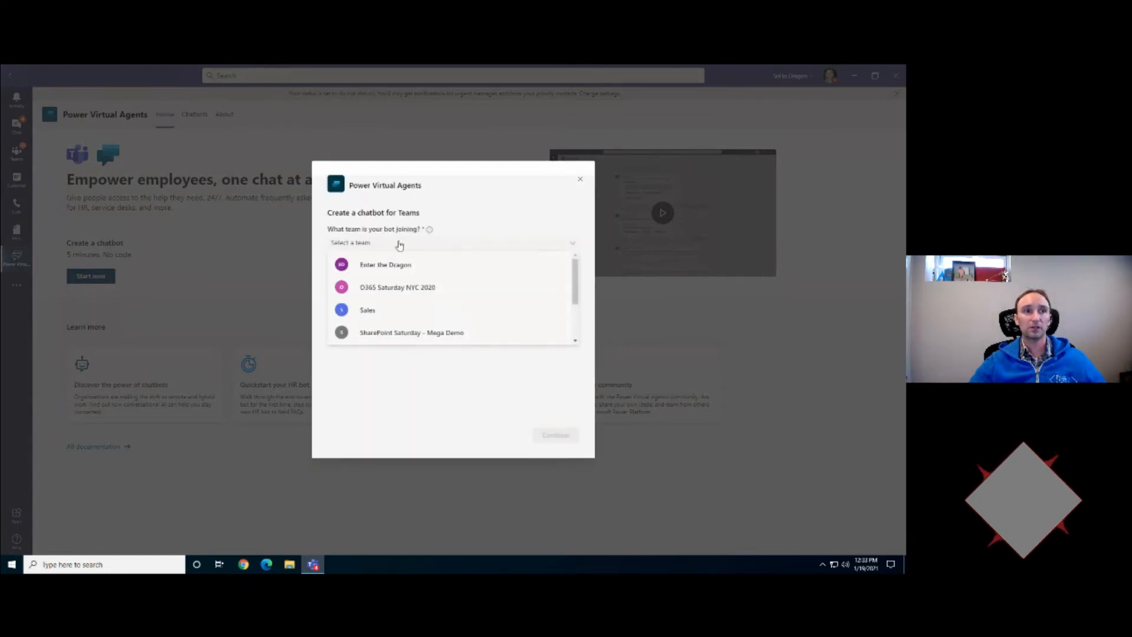
left_click(415, 333)
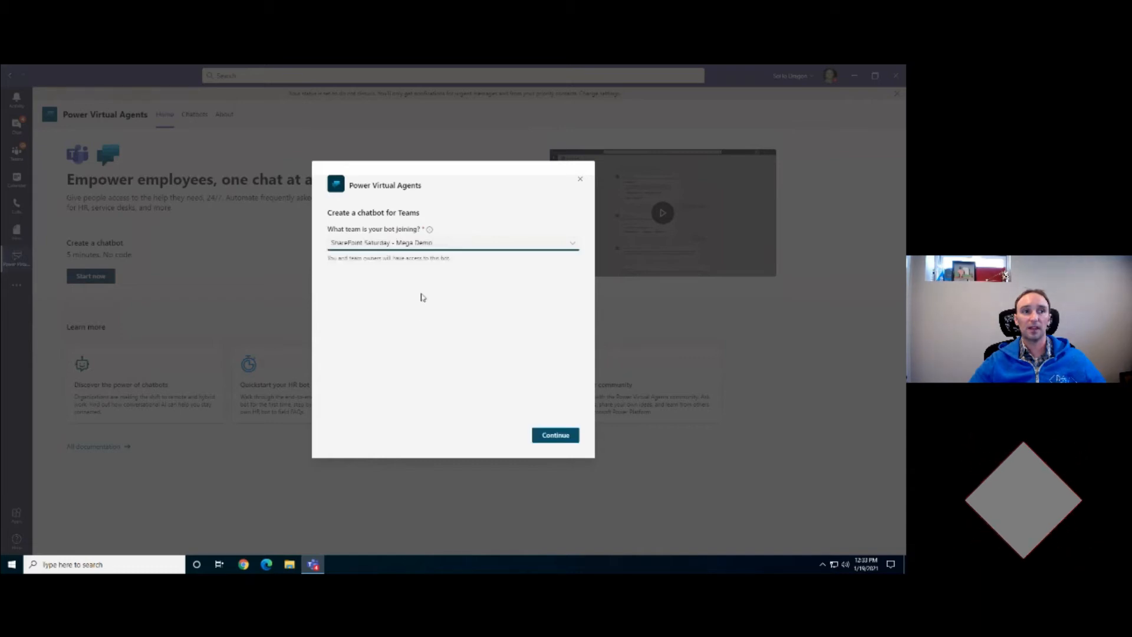
left_click(548, 436)
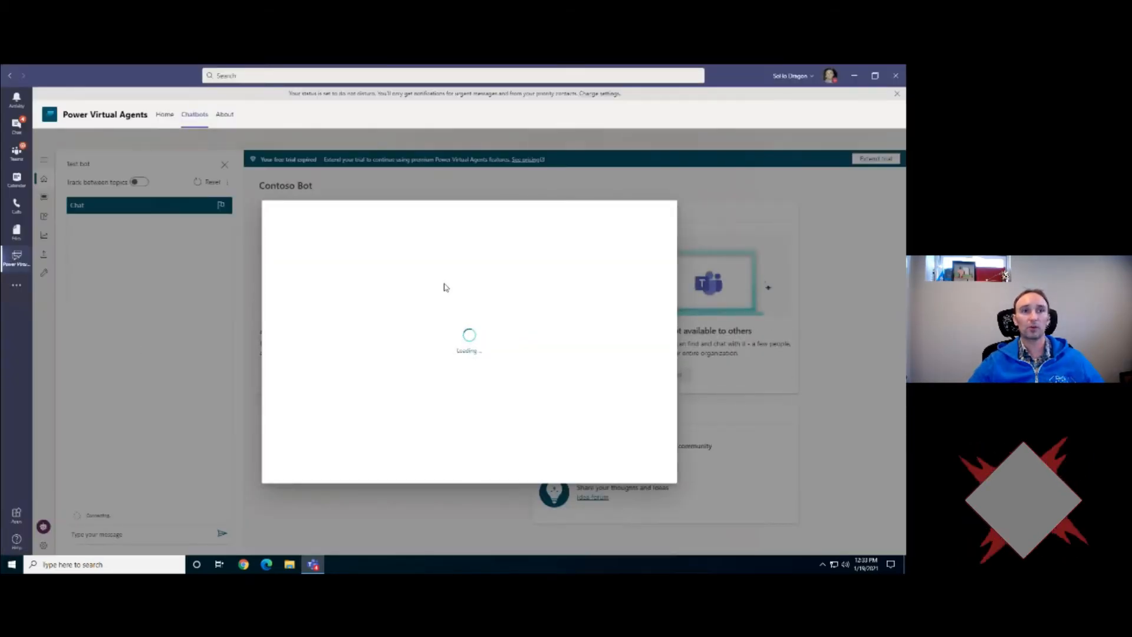
Step: Create the bot with the name Tom Bot 2 and English (US) as its language
left_click(529, 258)
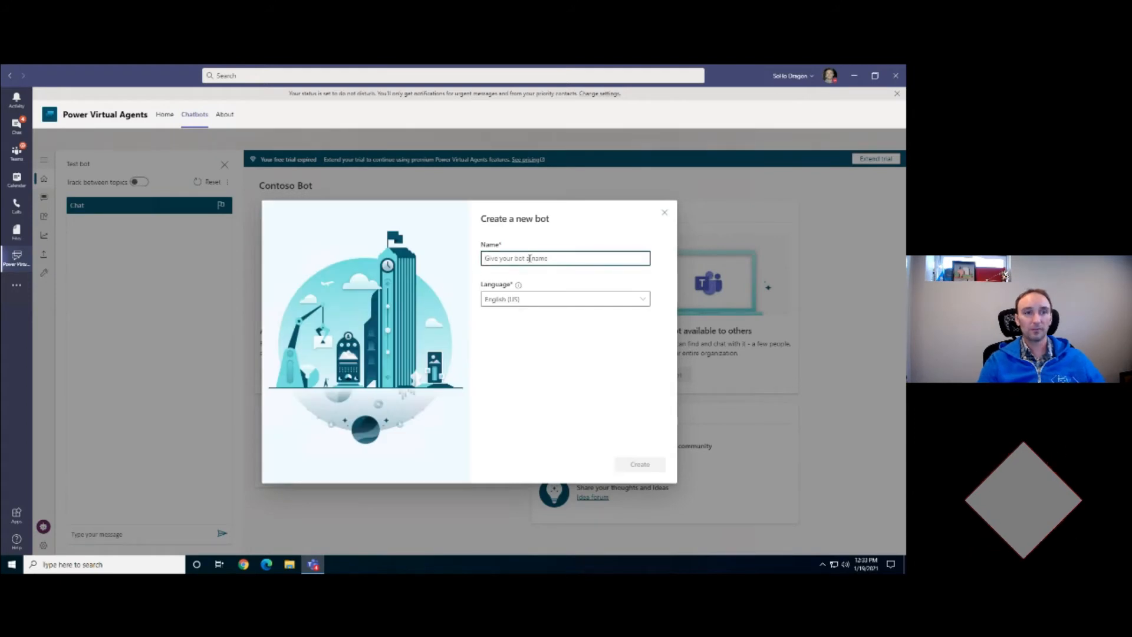
type("Tom Bot 2")
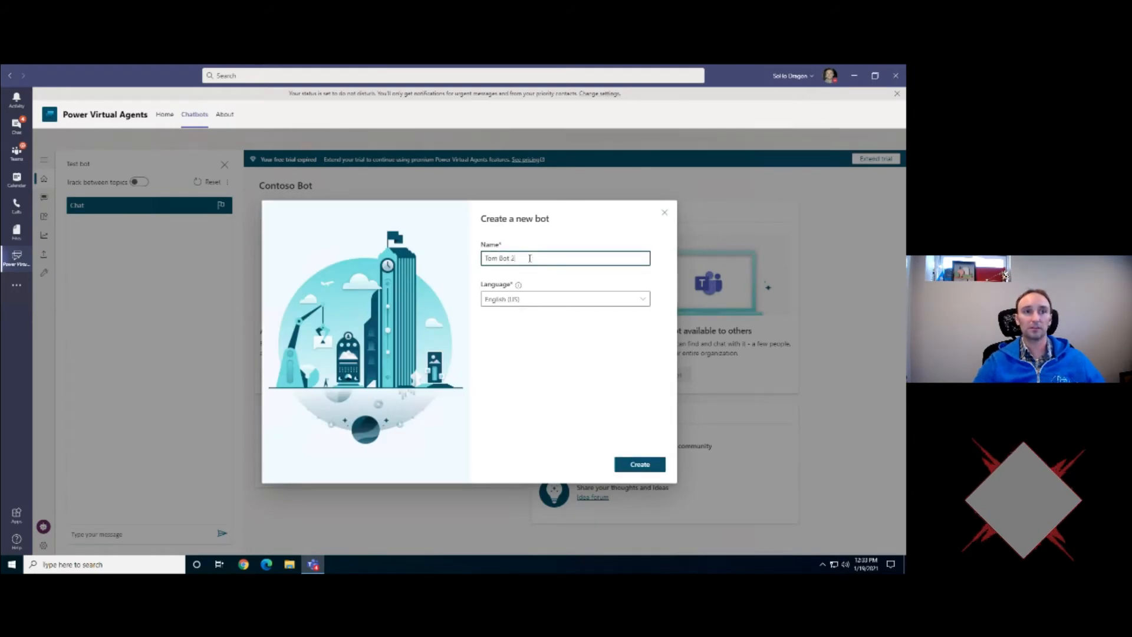
left_click(642, 298)
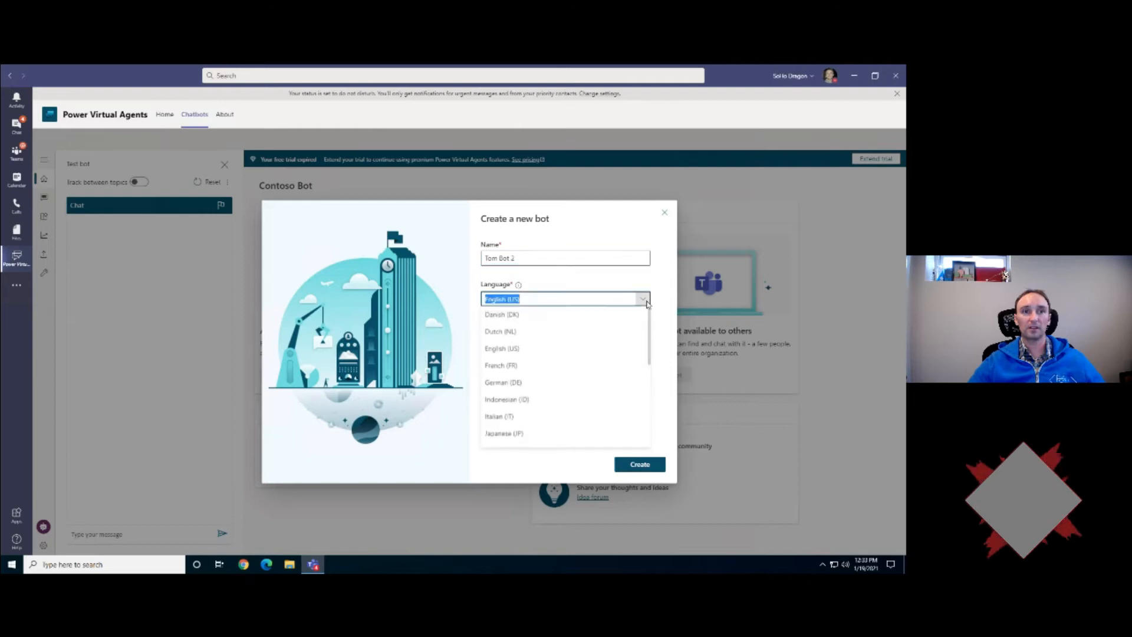
left_click(645, 285)
left_click(639, 464)
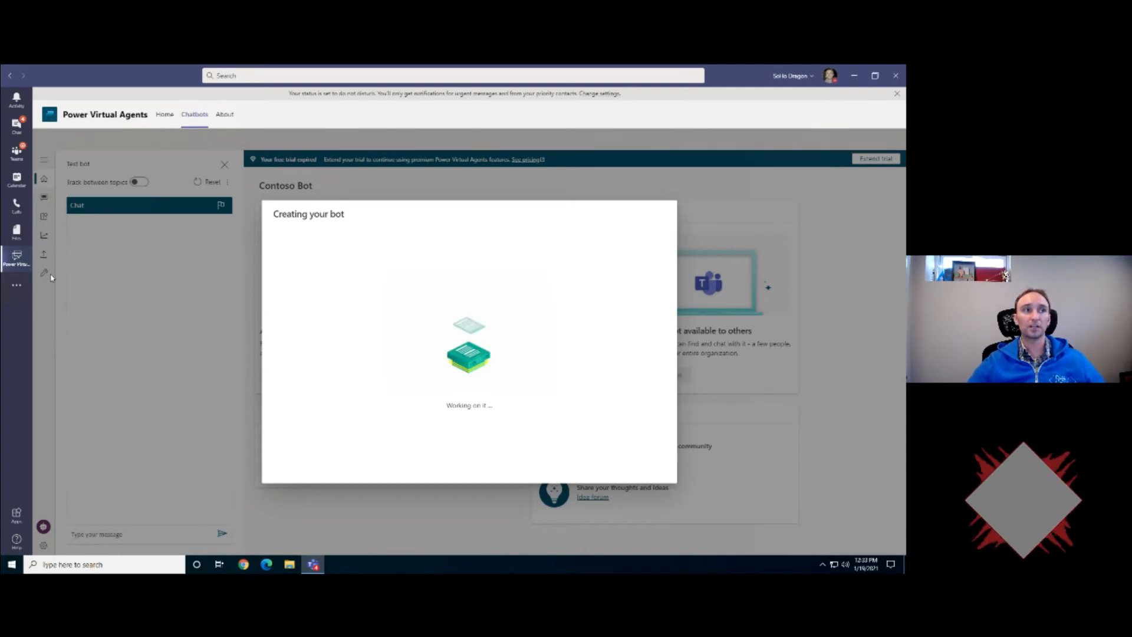
Step: Search the Teams apps for "demo" and view the apps built for SoHo Dragon in the app catalog
left_click(17, 285)
type("demo")
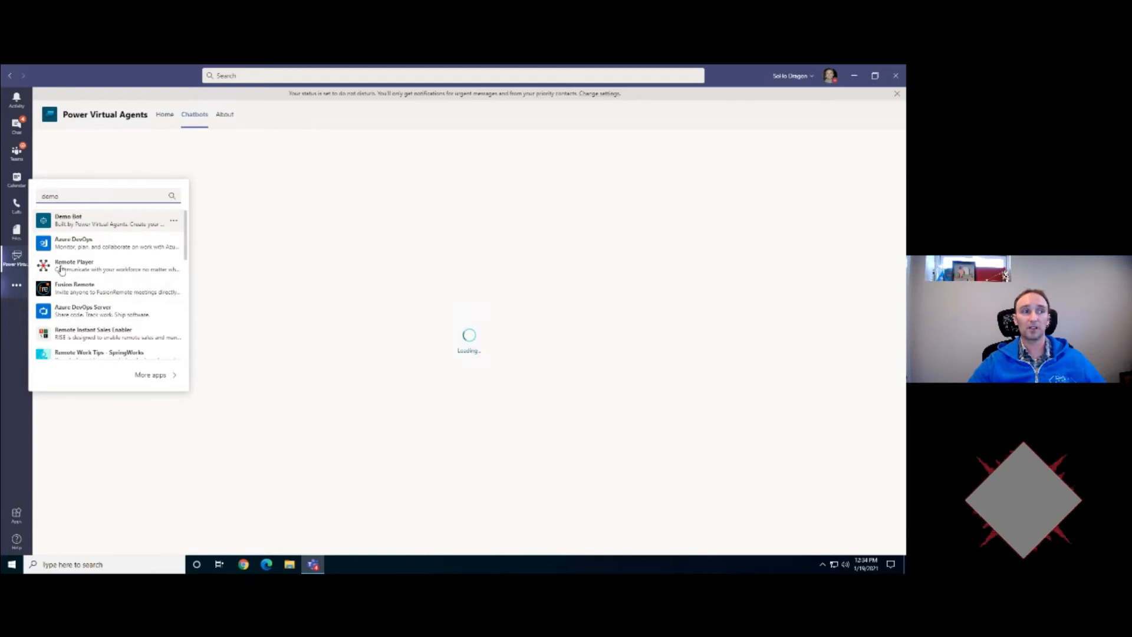
left_click(150, 373)
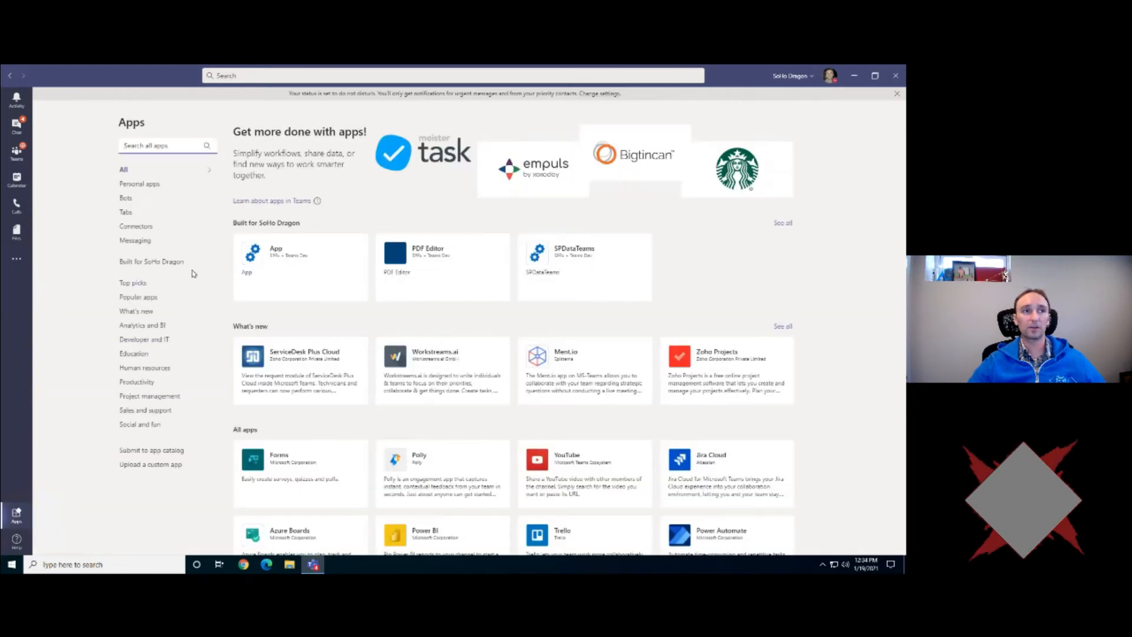
left_click_drag(233, 224, 300, 223)
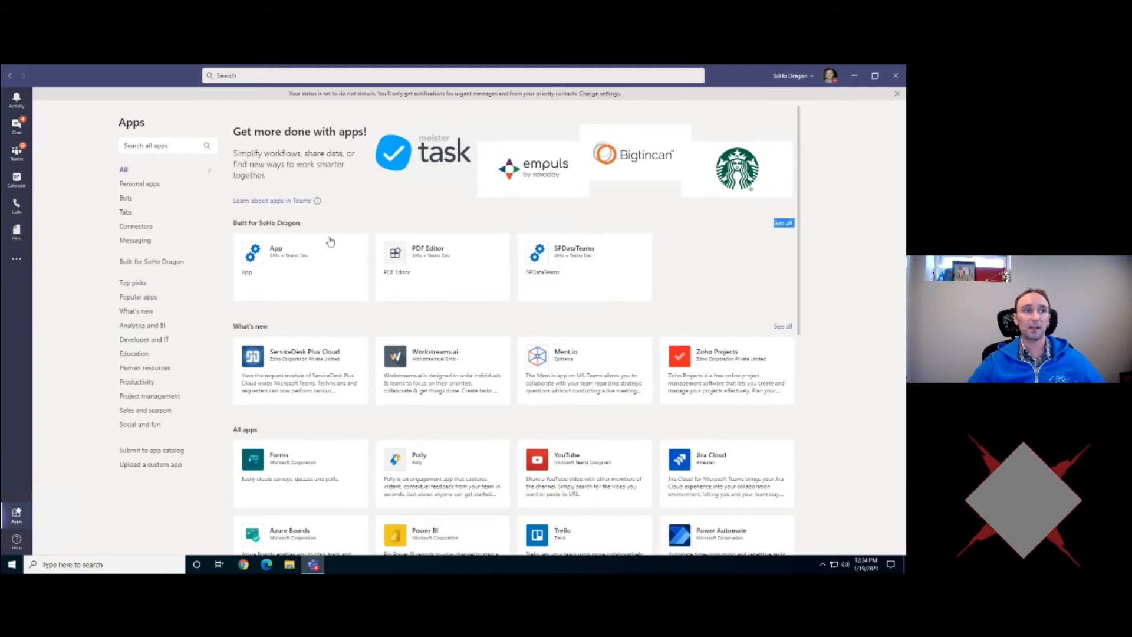
left_click(181, 261)
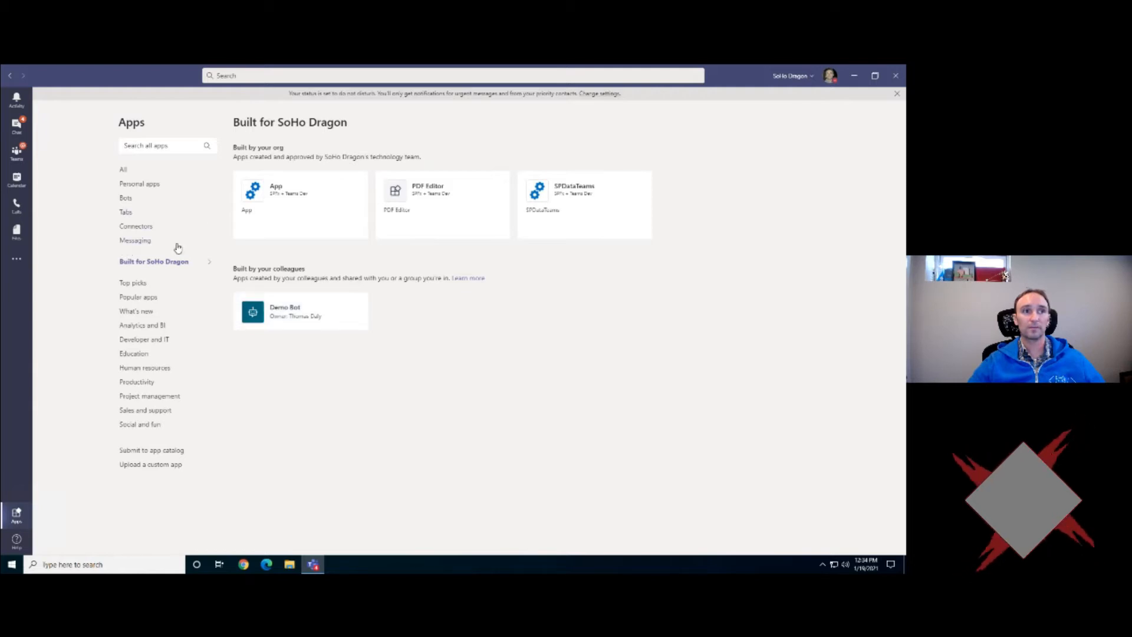
Step: Return to Power Virtual Agents and bring up the list of owned chatbots
left_click(16, 258)
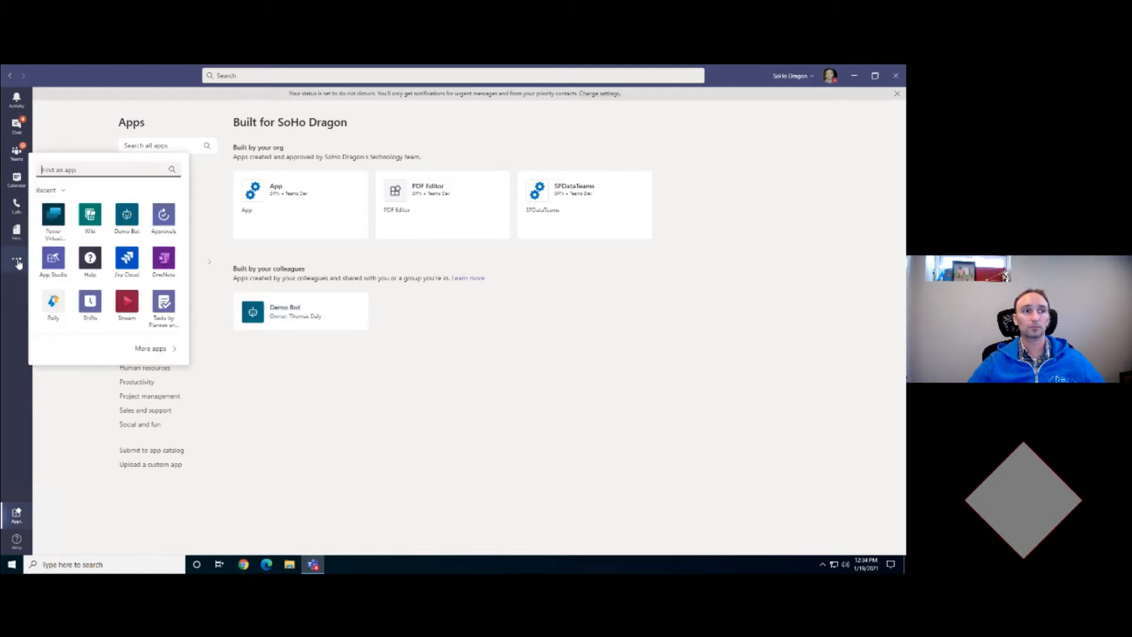
left_click(53, 218)
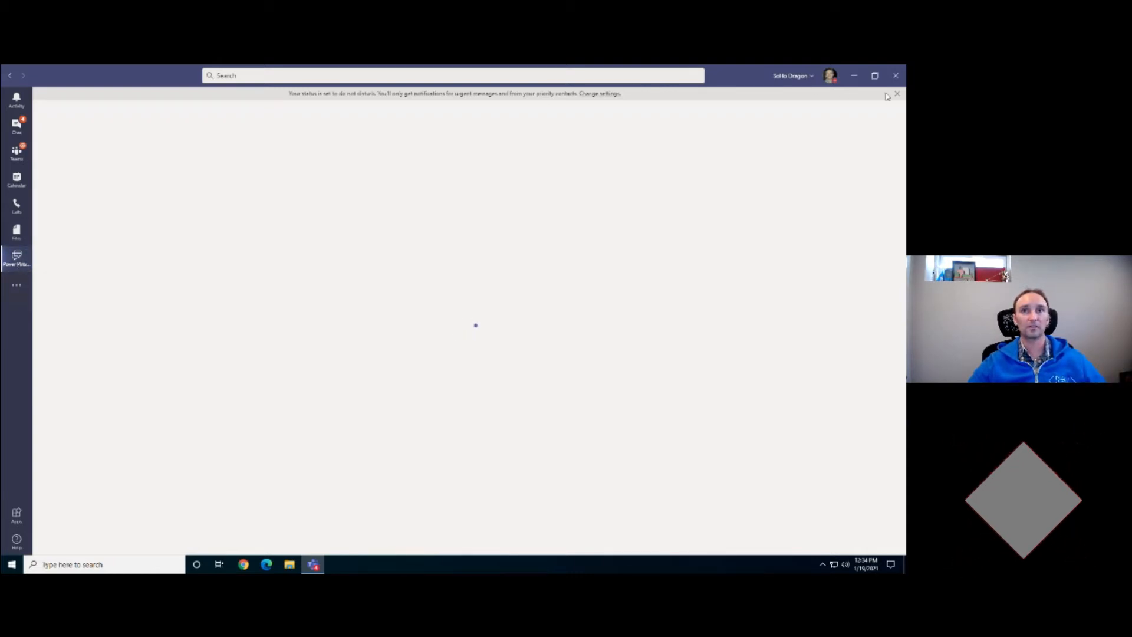
left_click(9, 286)
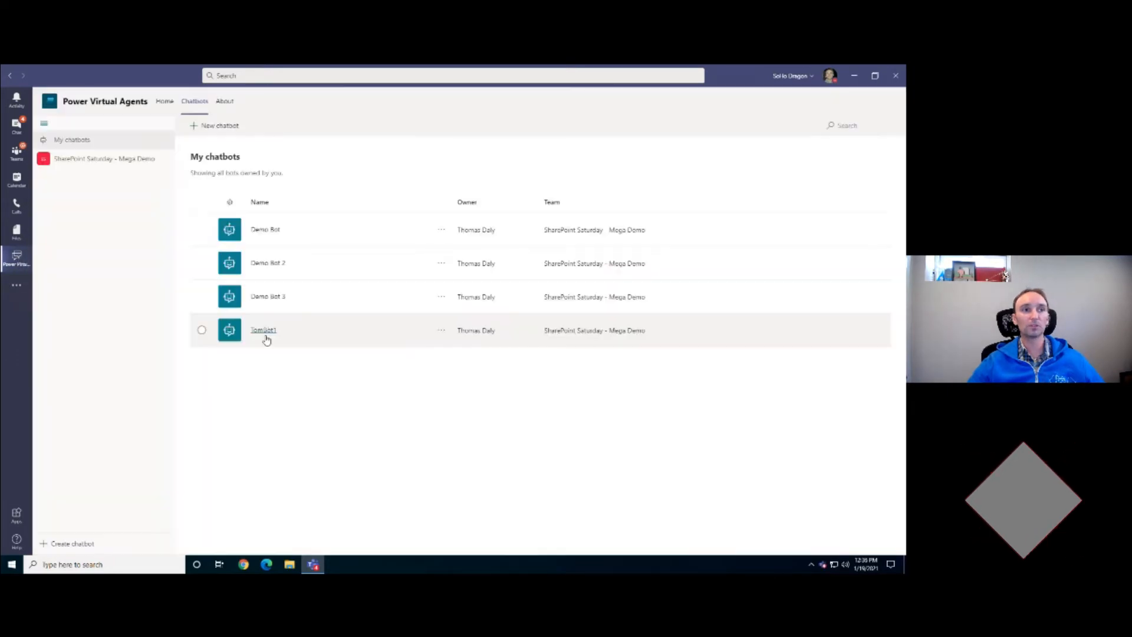
Step: Open the TomBot1 chatbot and send it the test message "hi"
left_click(264, 331)
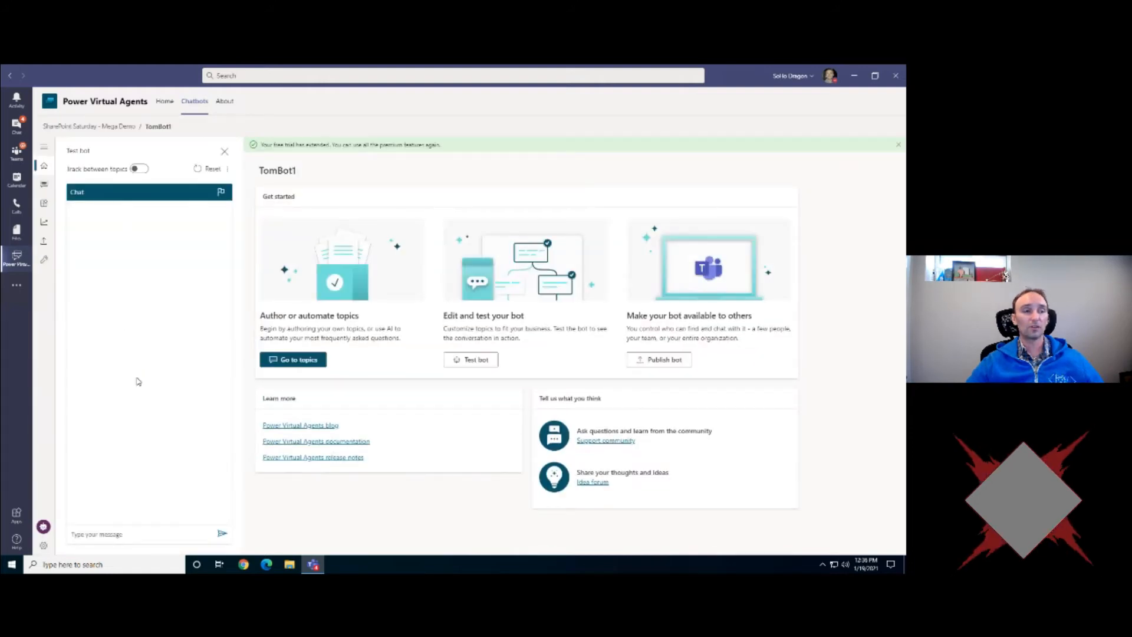
type("hi")
key("Return")
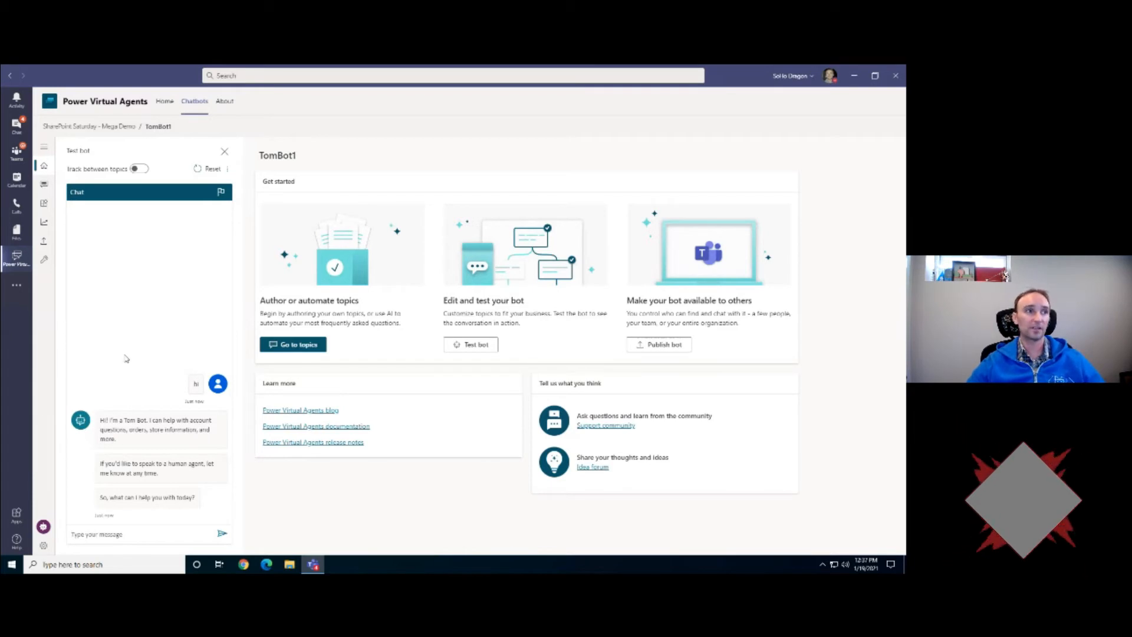
Step: Look through TomBot1's entities, from the first one down to the end of the list
left_click(44, 204)
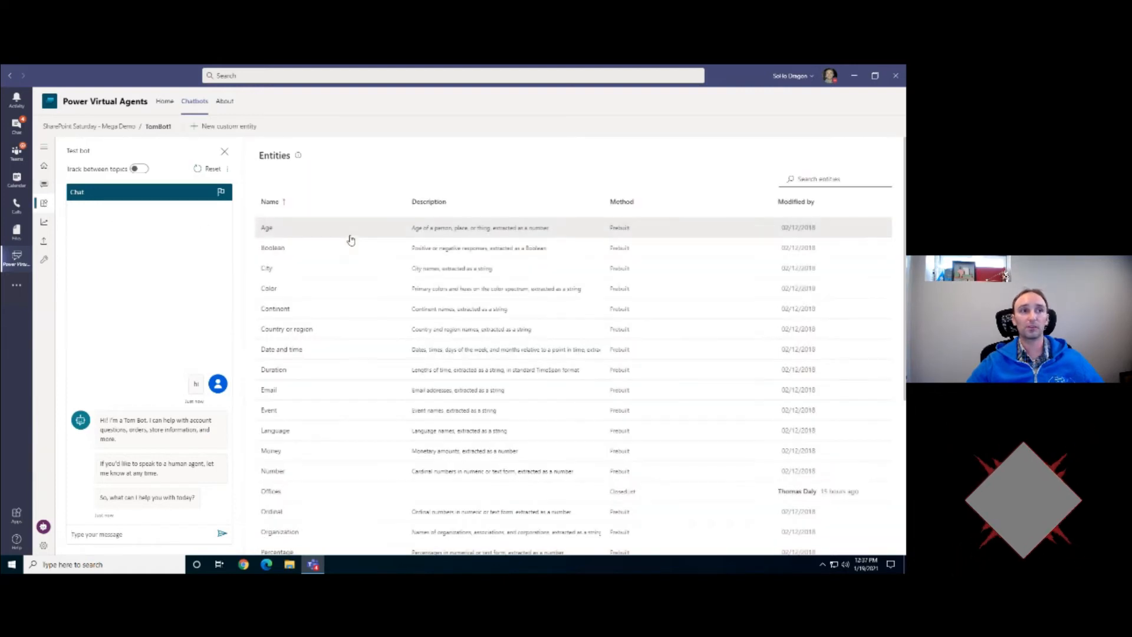
scroll(299, 328, "down", 1)
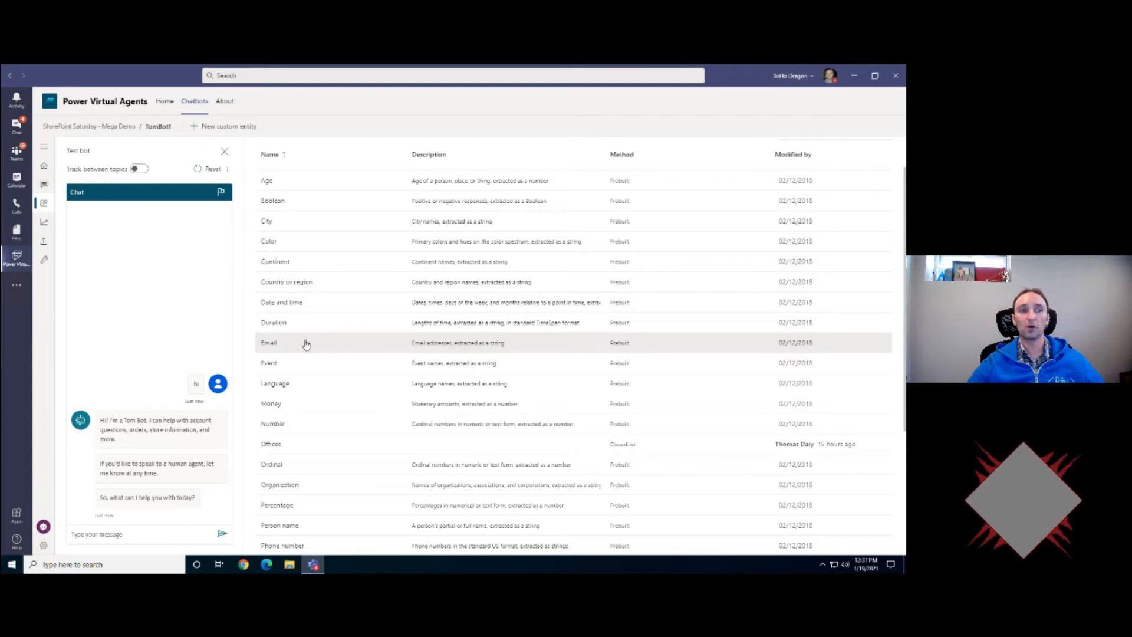
scroll(306, 345, "down", 3)
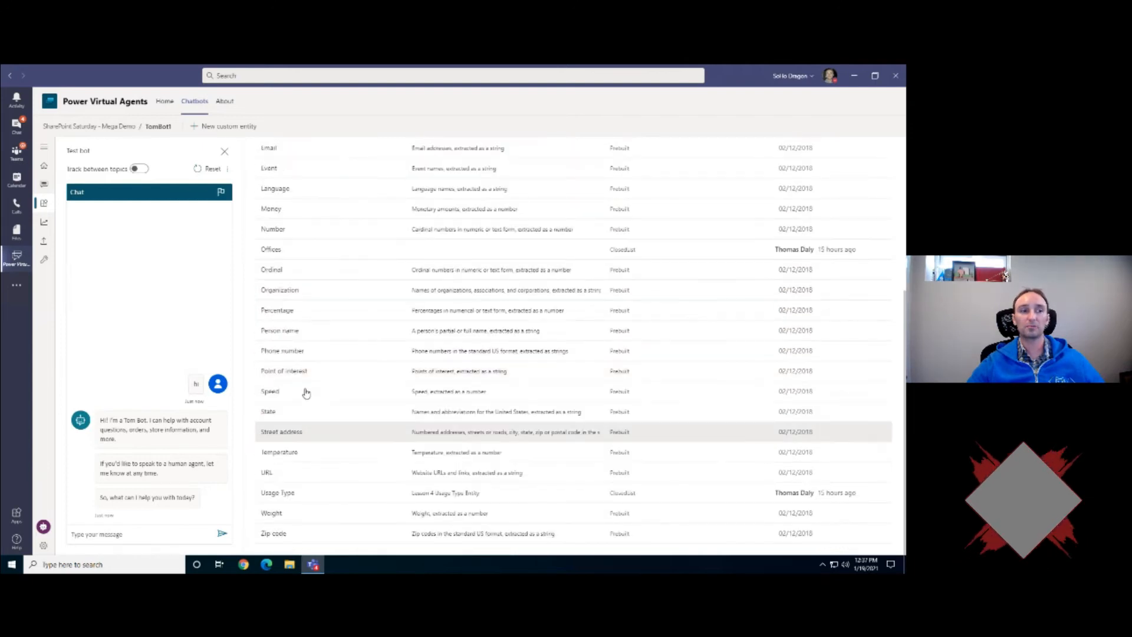
Step: View TomBot1's analytics summary and its publishing options
left_click(45, 223)
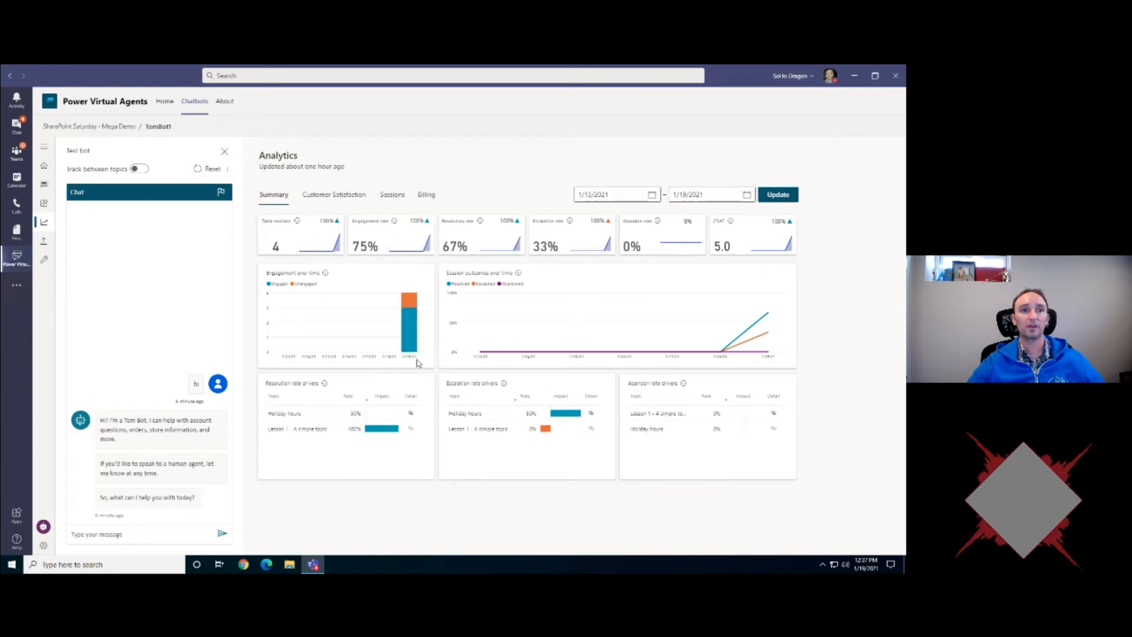
left_click(43, 243)
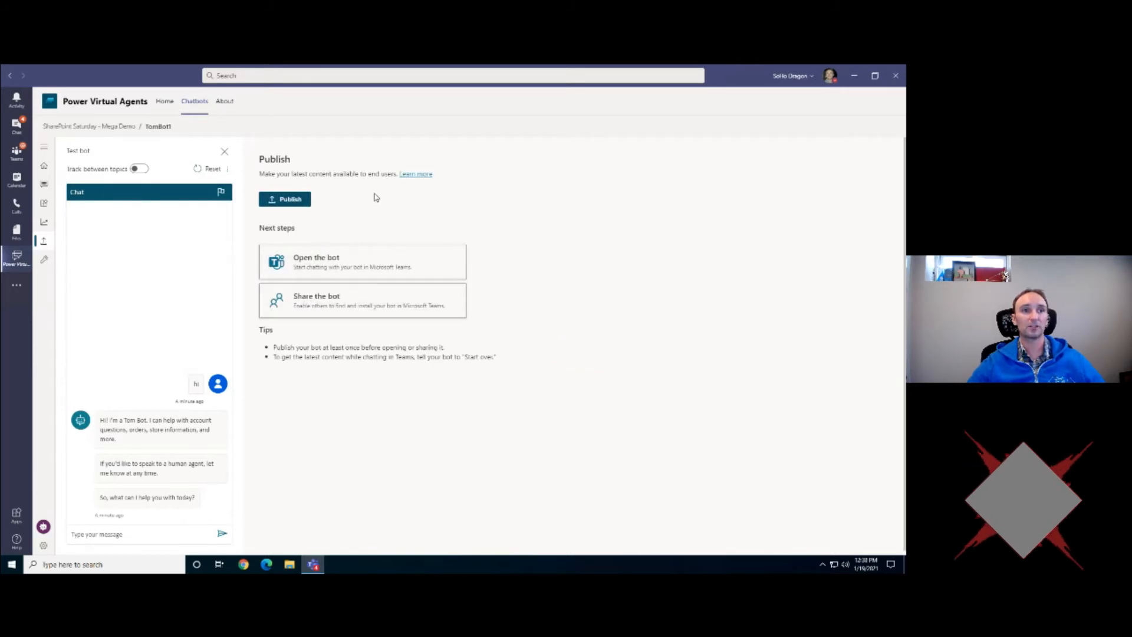
Step: Examine all the channels through which TomBot1 can be made available
left_click(45, 260)
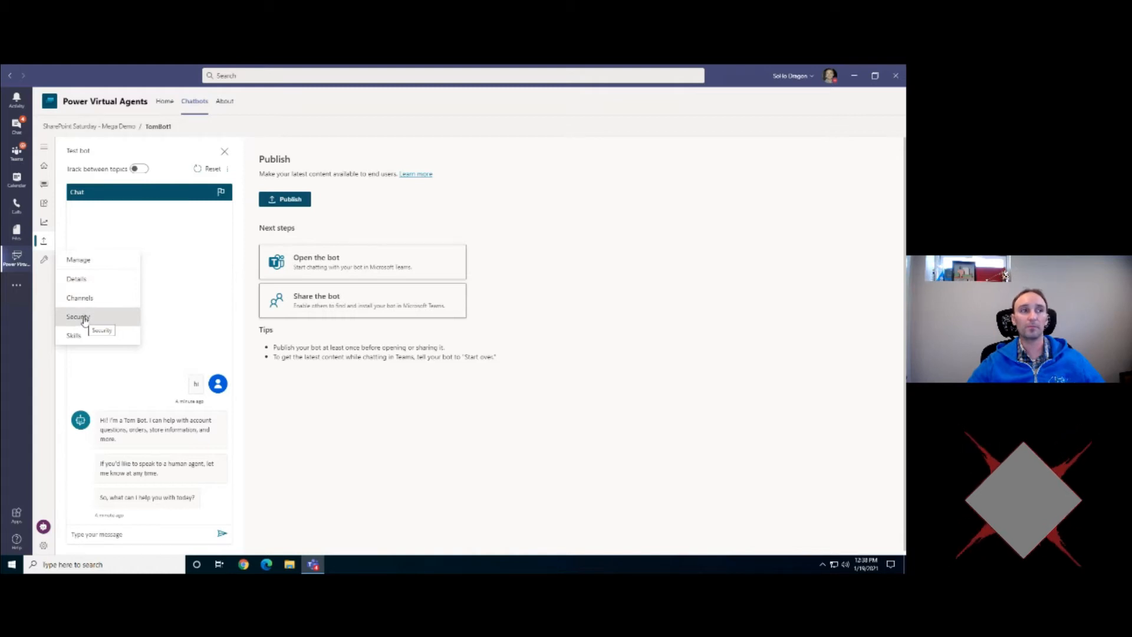
left_click(80, 298)
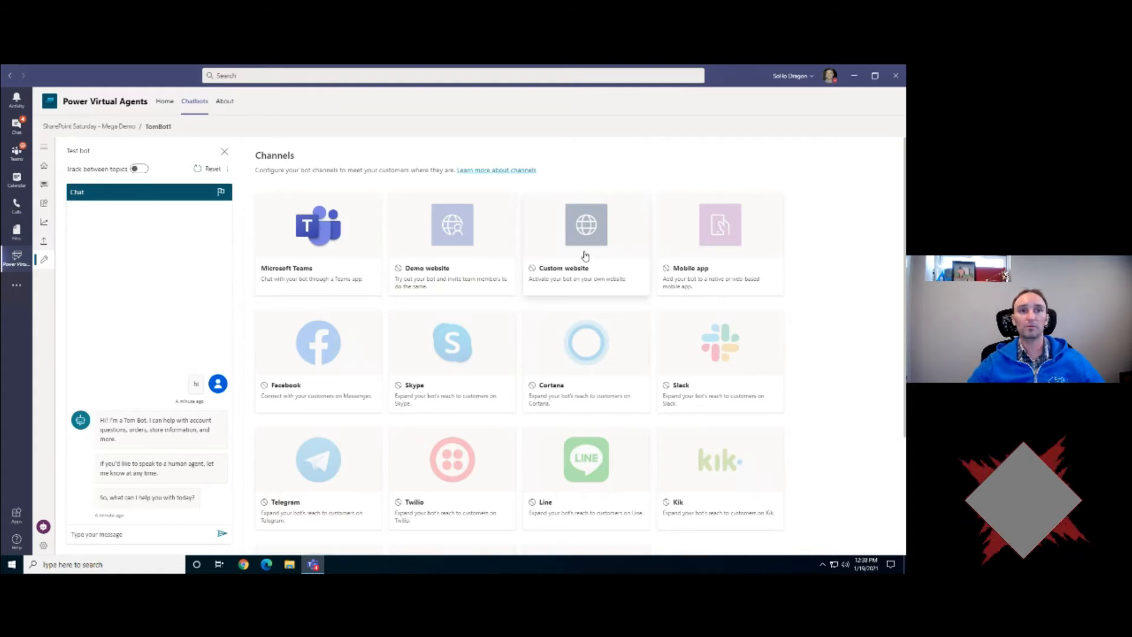
scroll(678, 259, "down", 2)
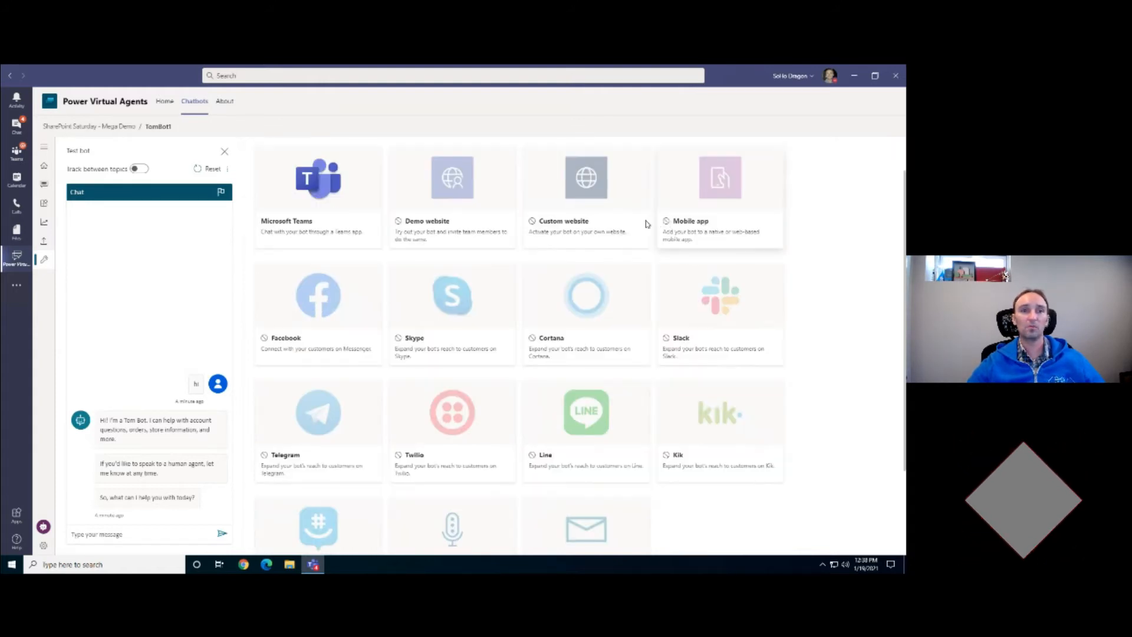
scroll(511, 276, "down", 1)
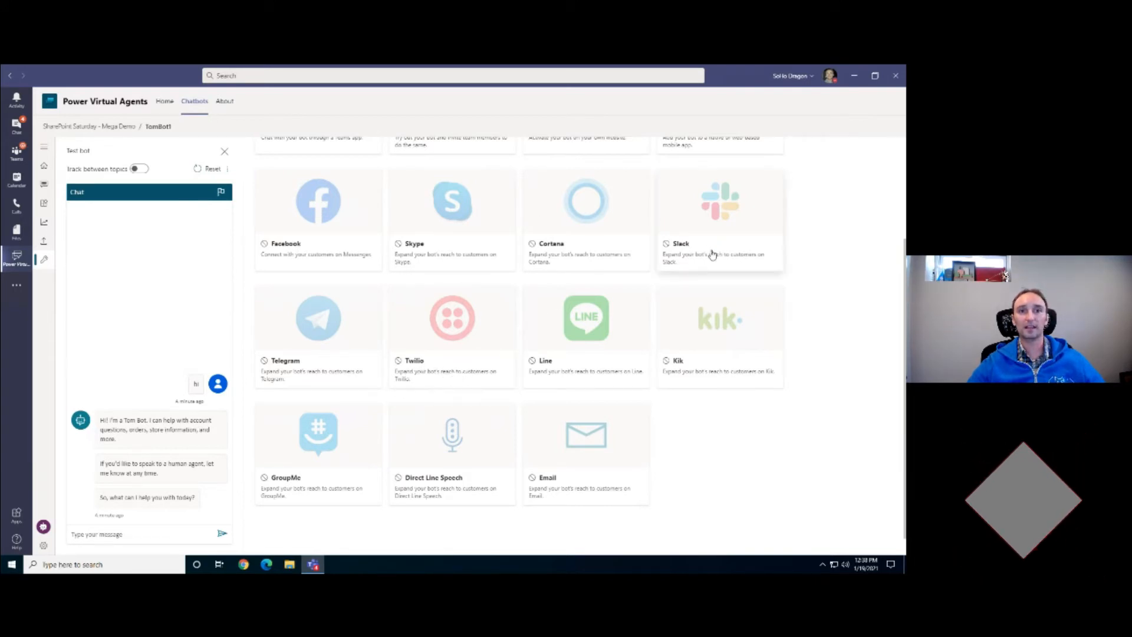
Step: View the skills page in TomBot1's management settings
mouse_move(44, 259)
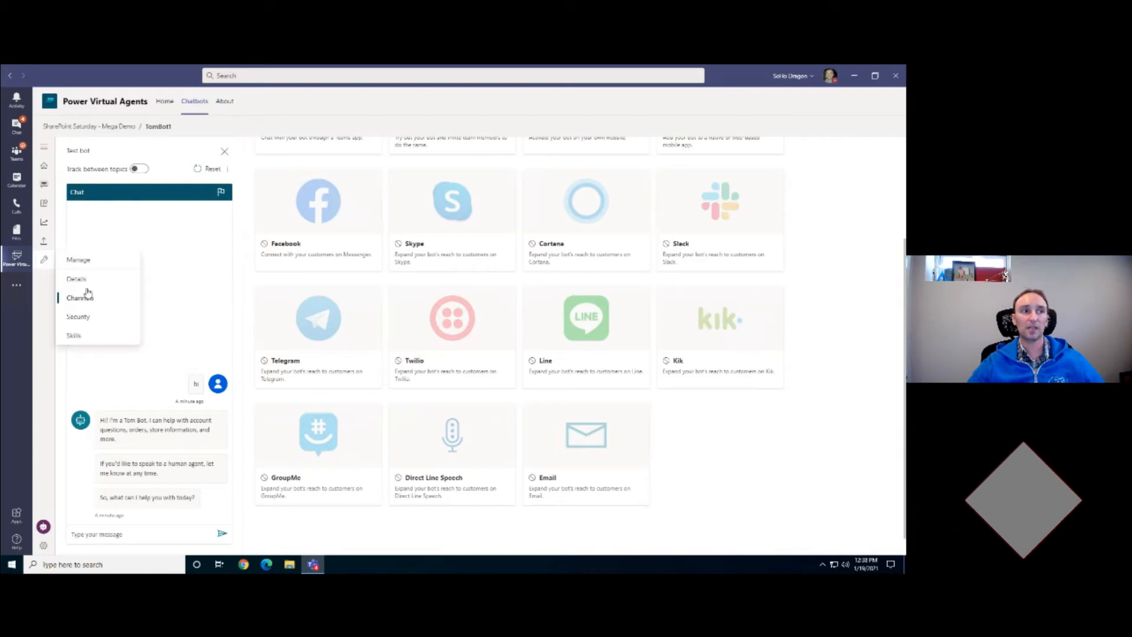
left_click(84, 293)
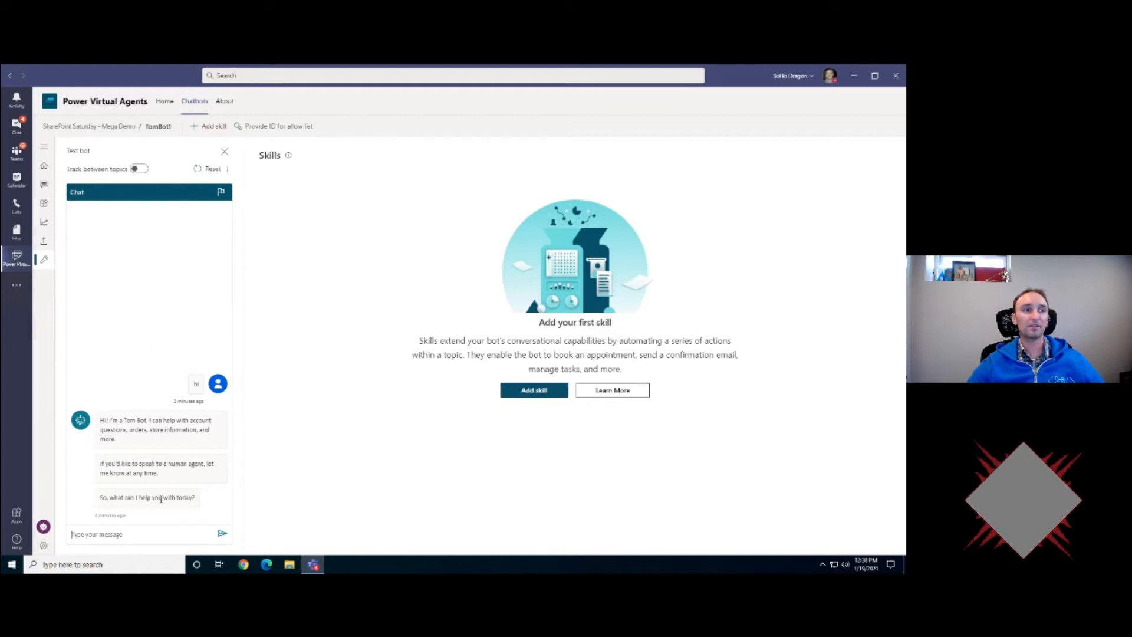
left_click(153, 533)
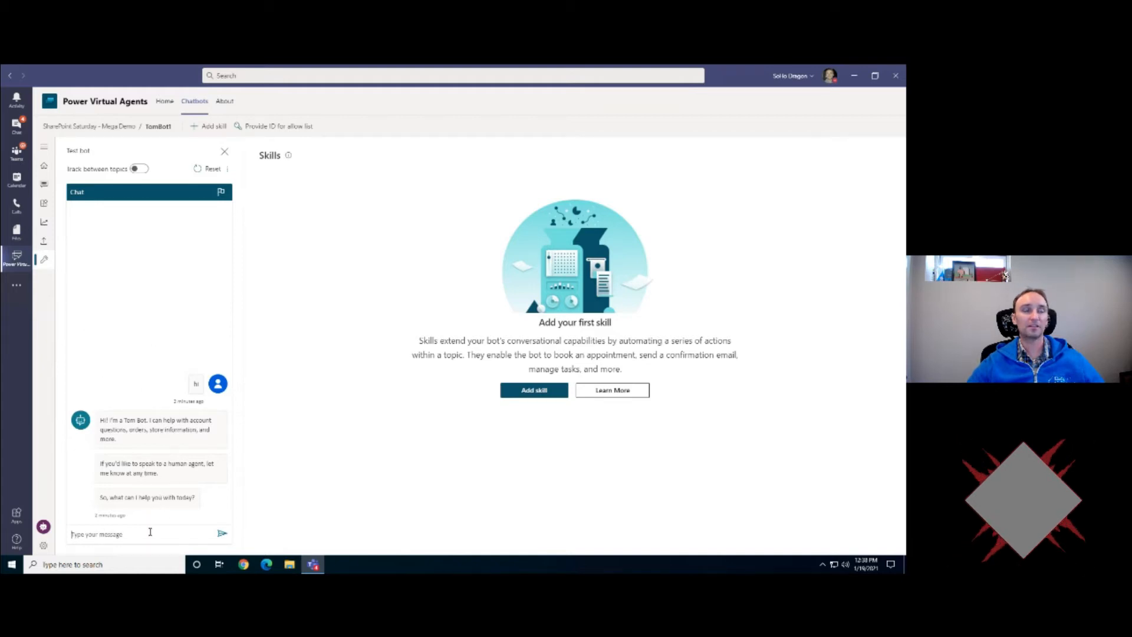
Step: Revisit TomBot1's publishing options and go back to its channels overview
left_click(44, 261)
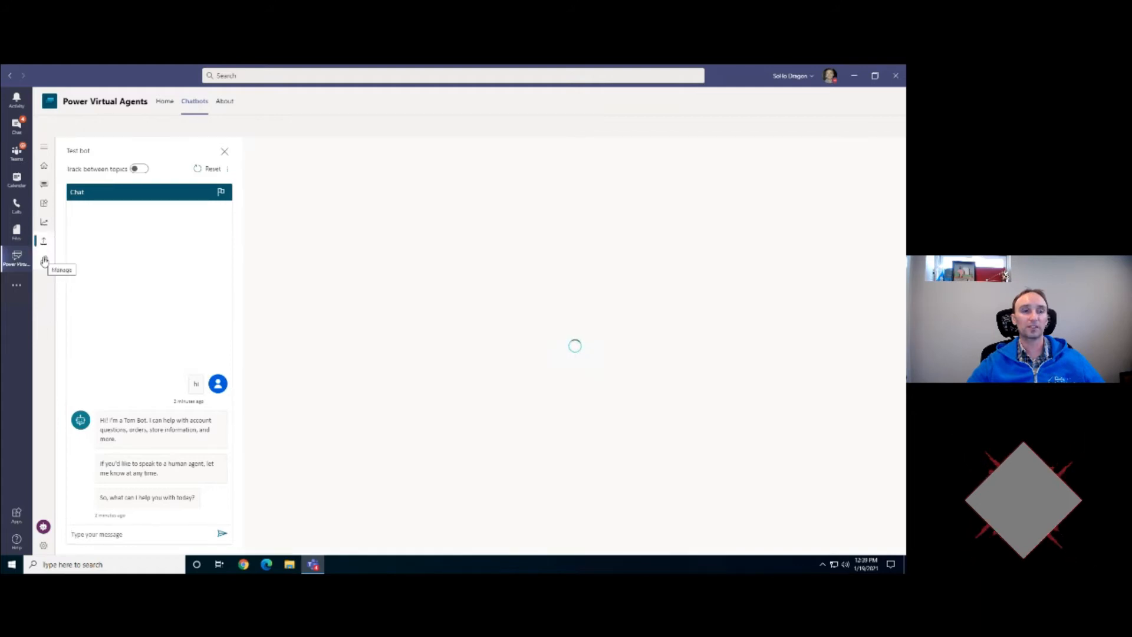
left_click(44, 260)
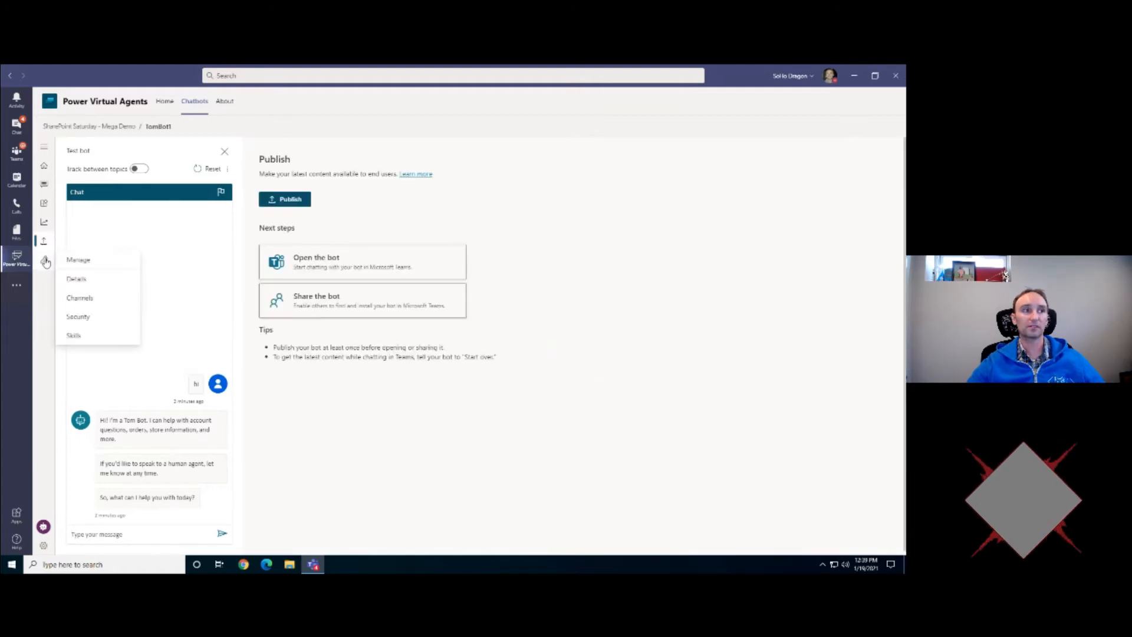
left_click(87, 299)
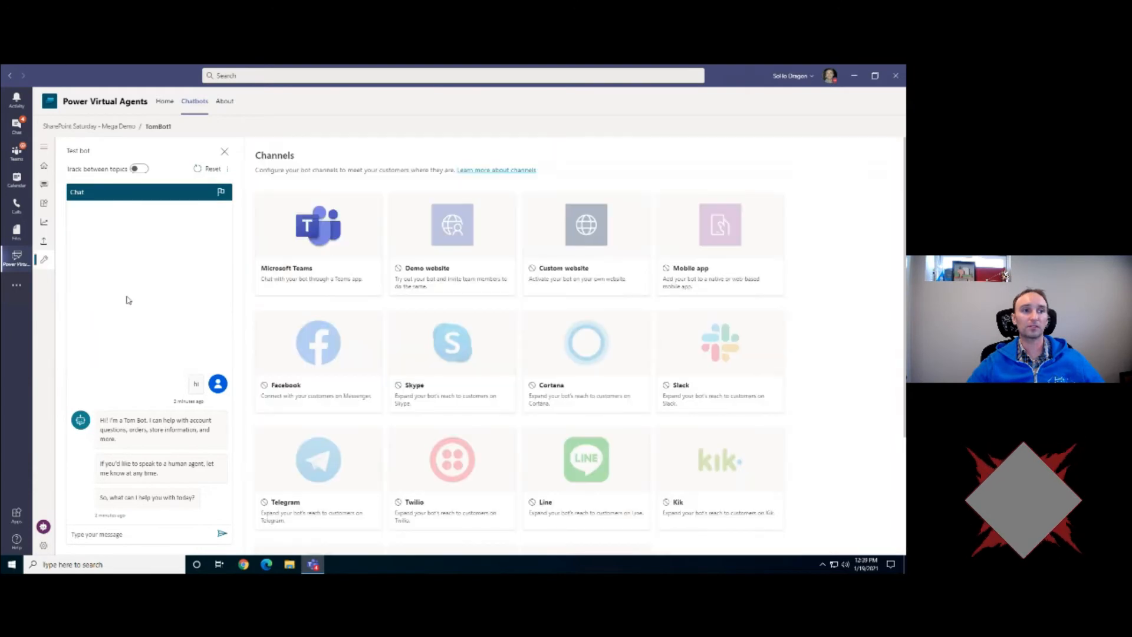
Step: Look through the full set of channels available to TomBot1, down to GroupMe, Direct Line Speech and Email
scroll(482, 302, "down", 2)
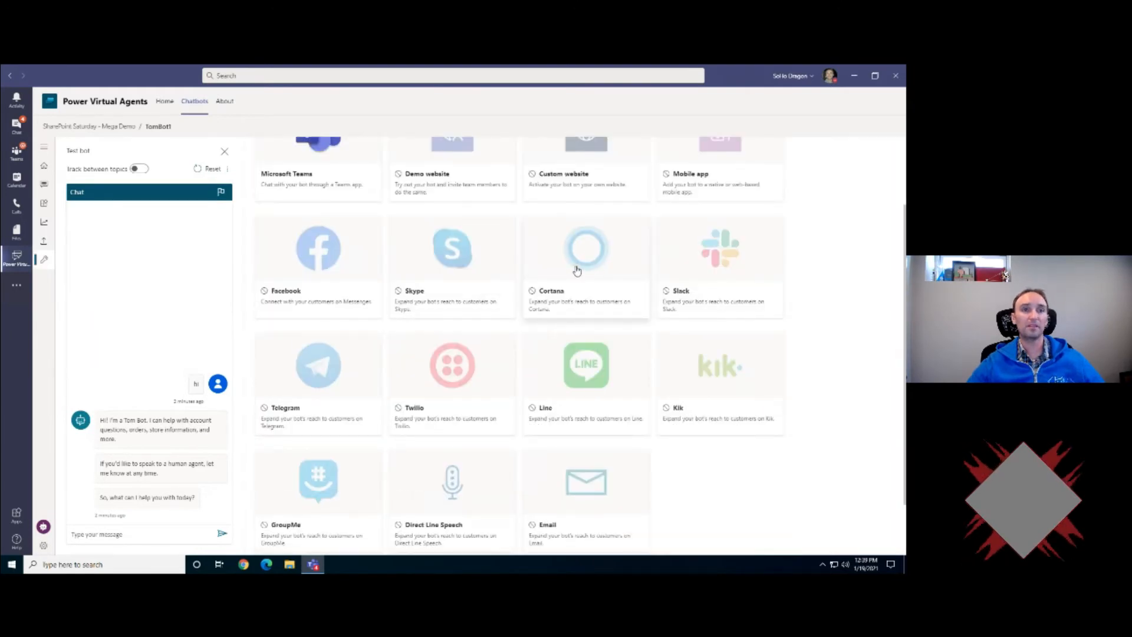
left_click(213, 540)
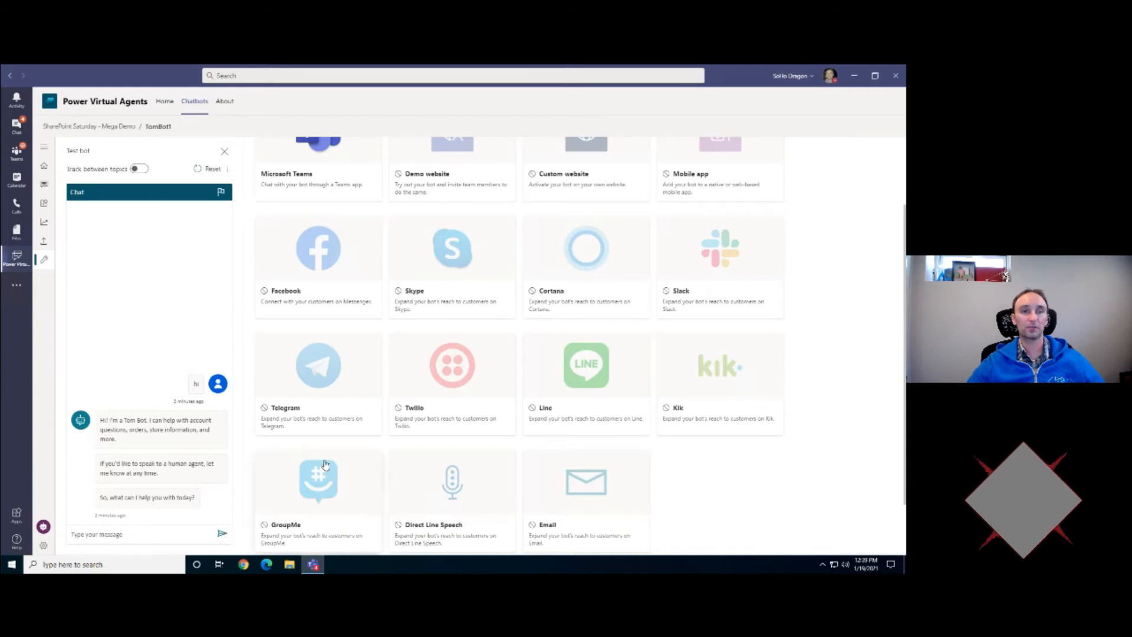
scroll(458, 523, "down", 1)
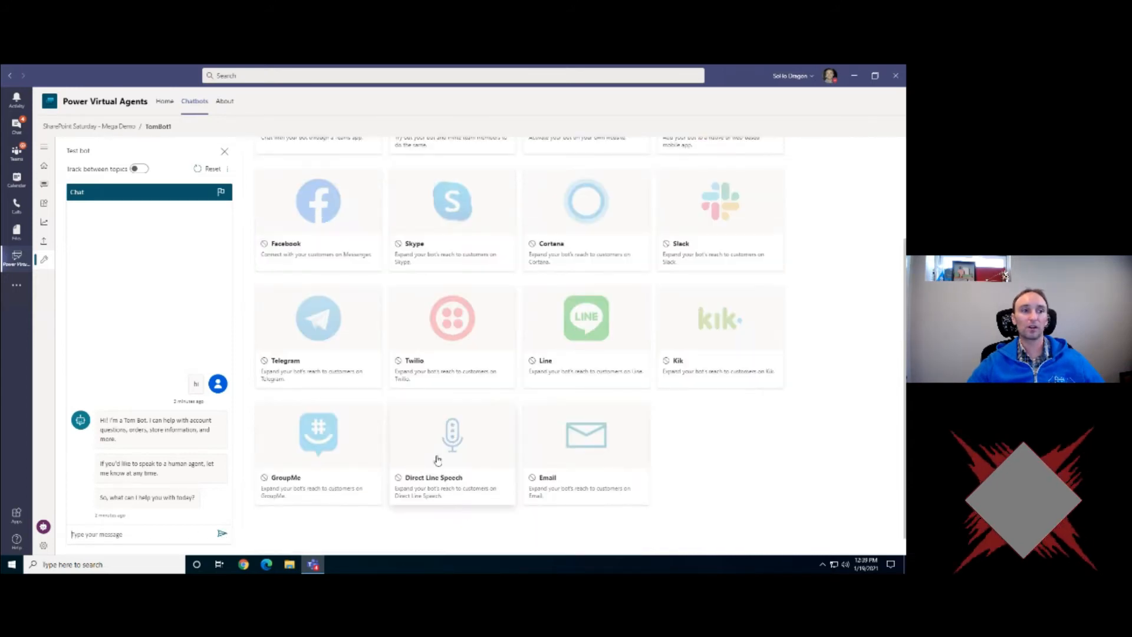
scroll(468, 460, "up", 1)
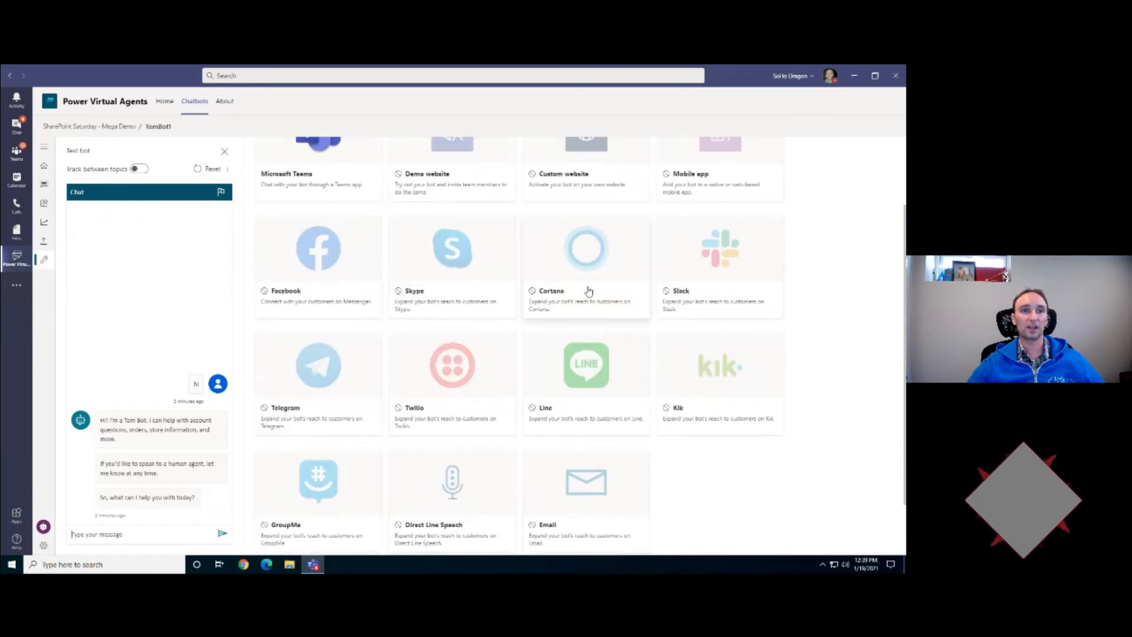
scroll(451, 467, "down", 1)
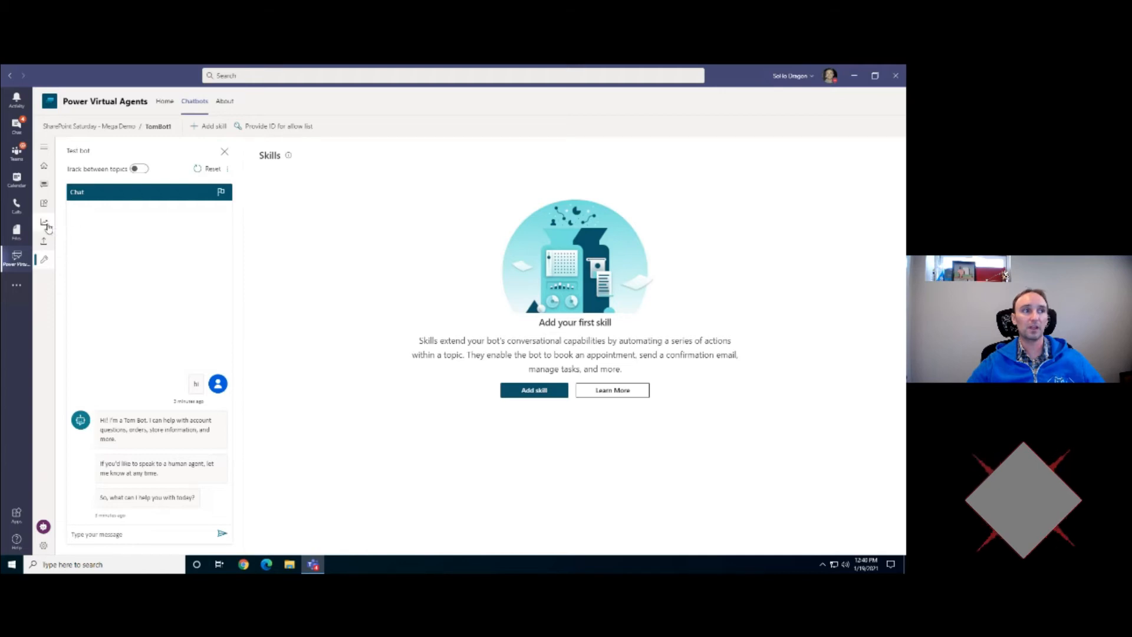
Step: Open the Greeting topic from TomBot1's topics list and examine its complete list of trigger phrases
left_click(44, 184)
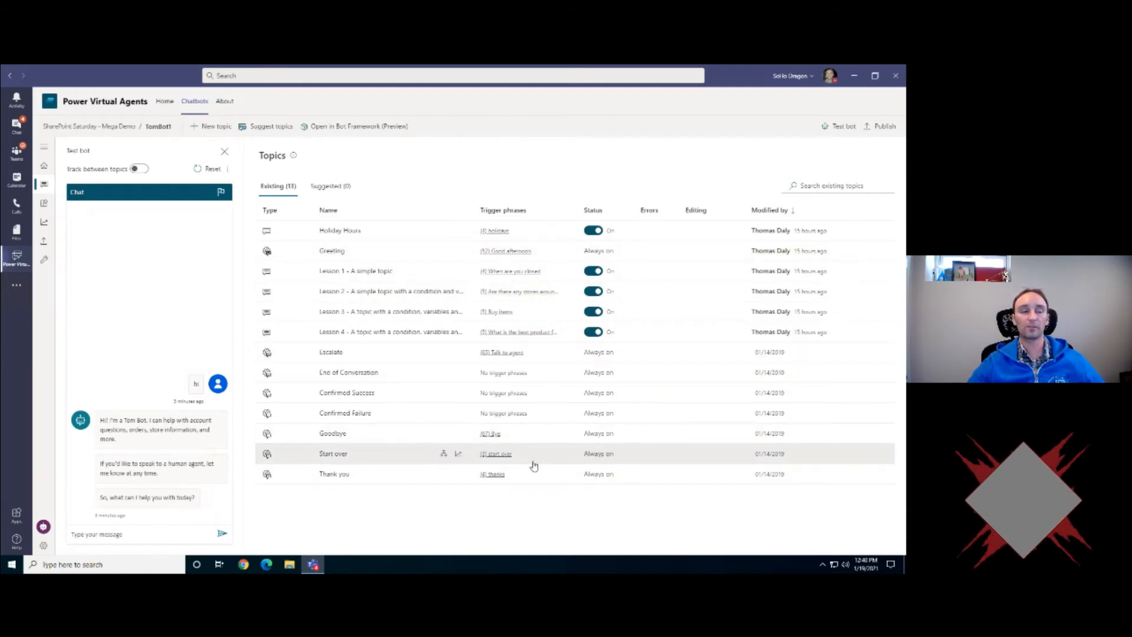
left_click(333, 252)
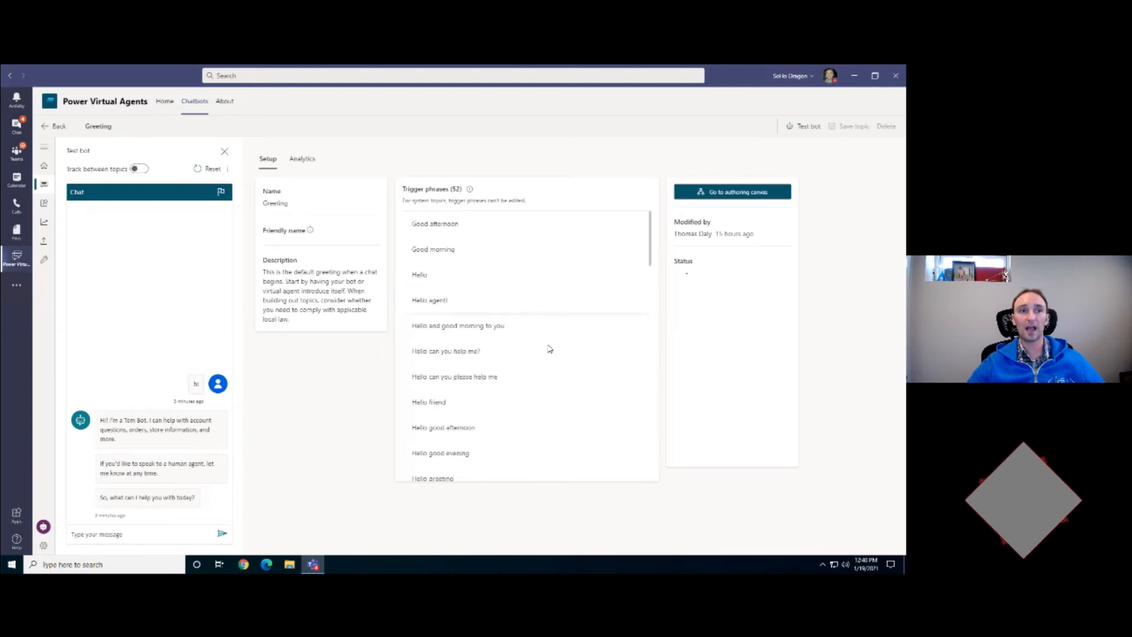
scroll(454, 265, "down", 4)
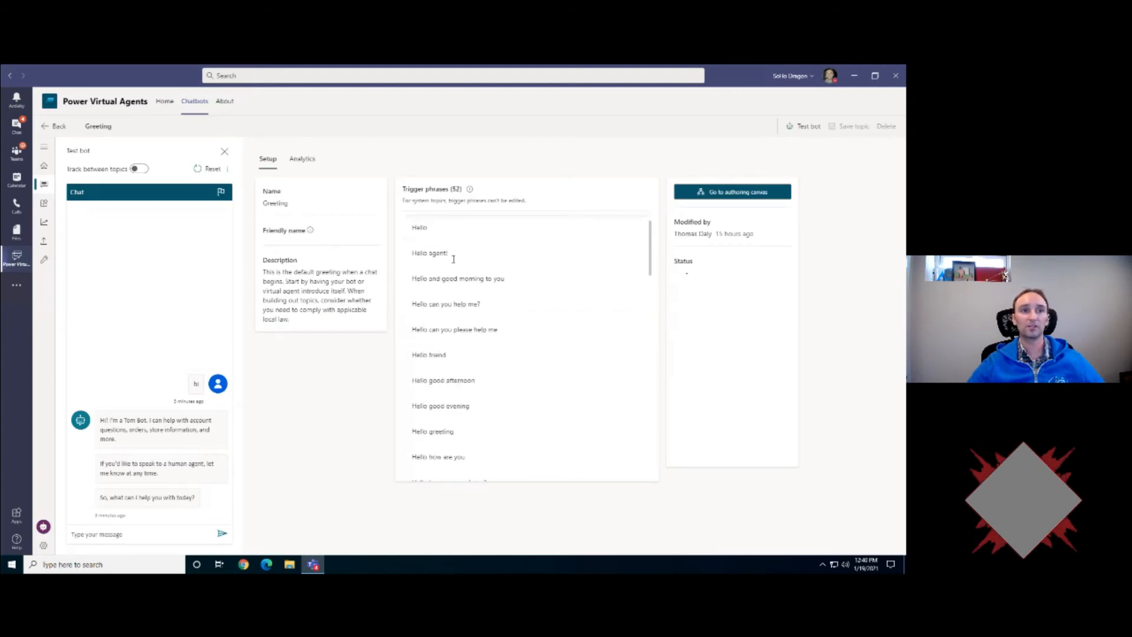
scroll(462, 306, "down", 4)
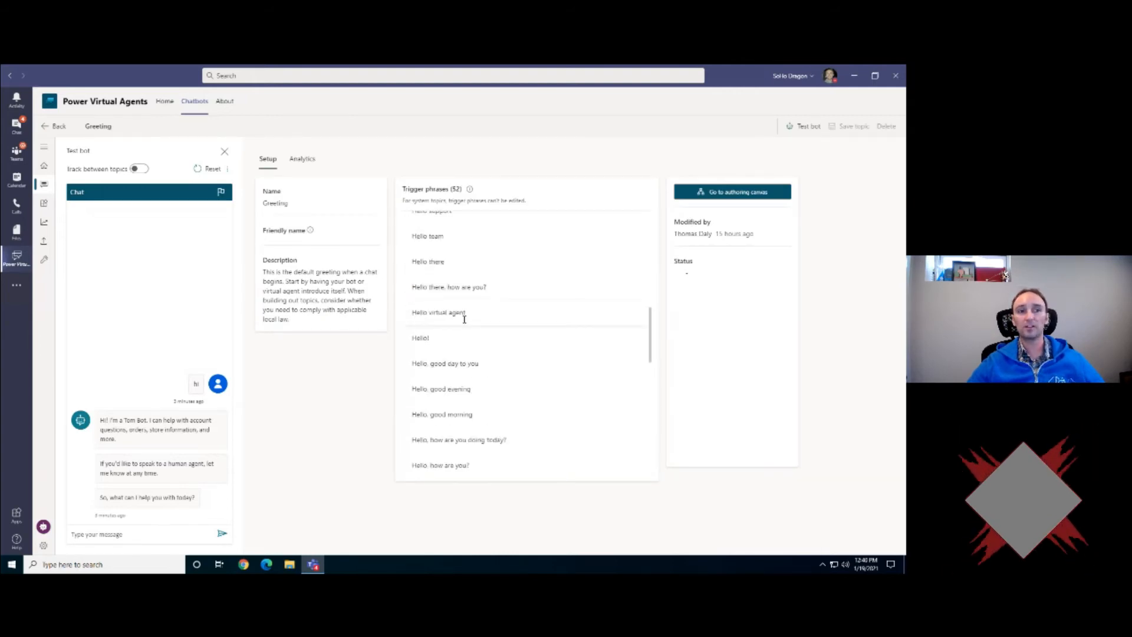
scroll(464, 377, "down", 2)
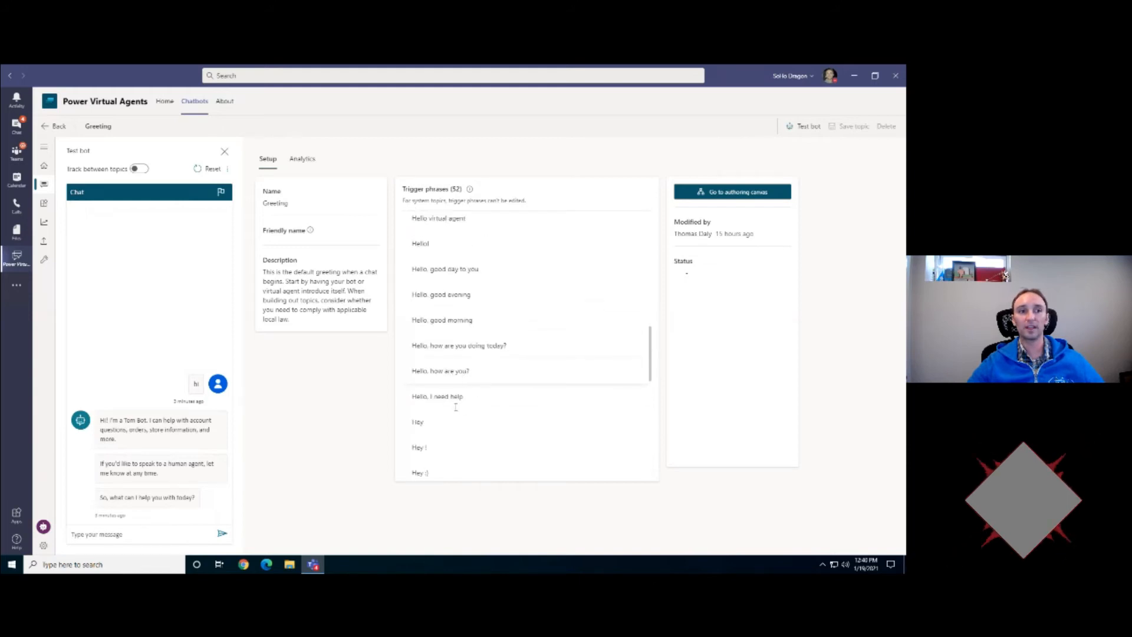
scroll(451, 401, "down", 3)
scroll(443, 393, "down", 4)
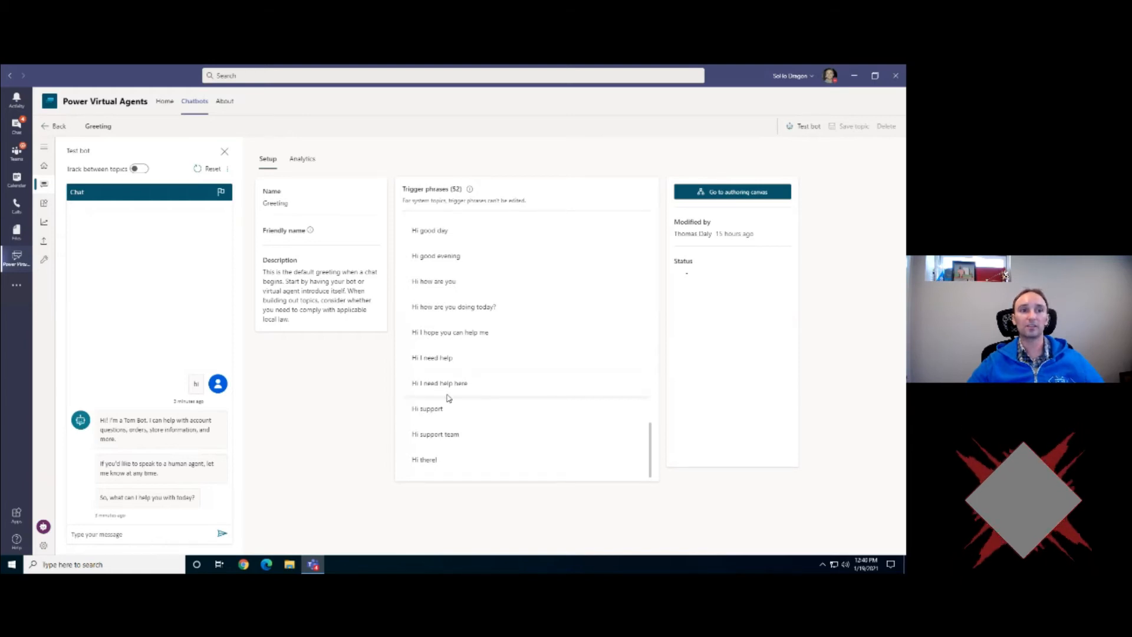
scroll(448, 399, "down", 1)
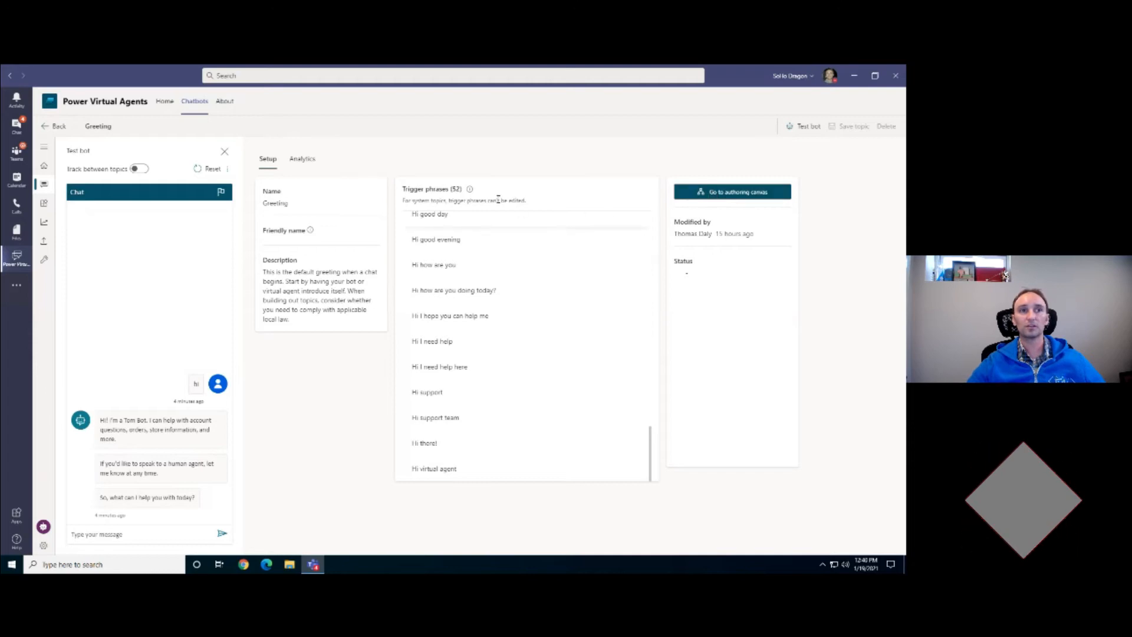
mouse_move(470, 190)
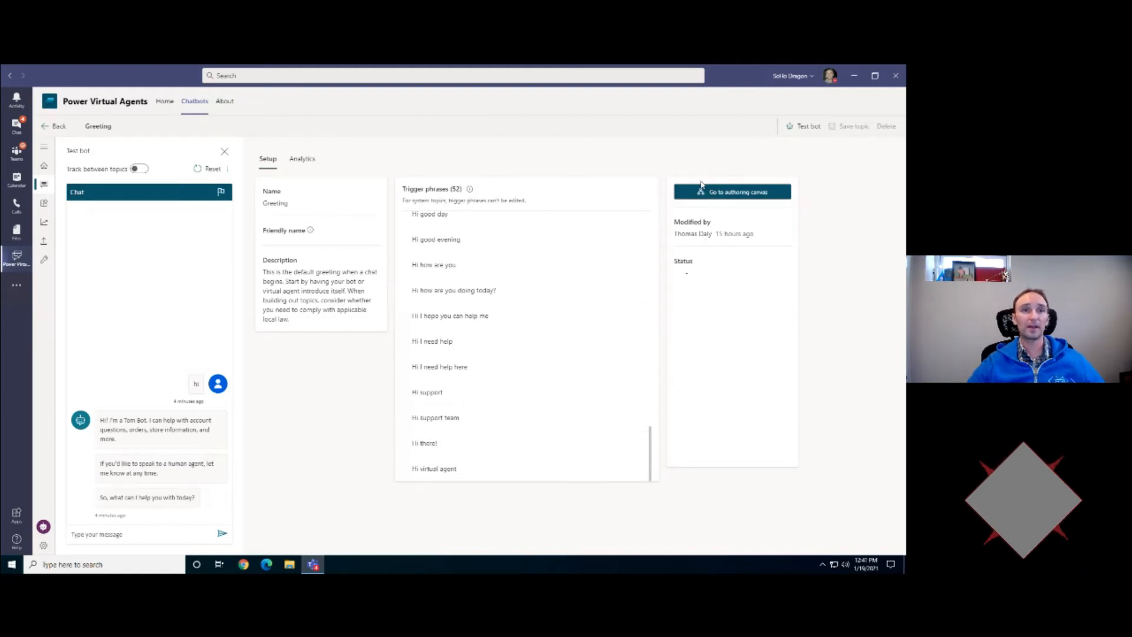
Step: Open the Greeting topic's authoring canvas, test it with the message "hi" and examine the conversation's trigger and message nodes
left_click(742, 196)
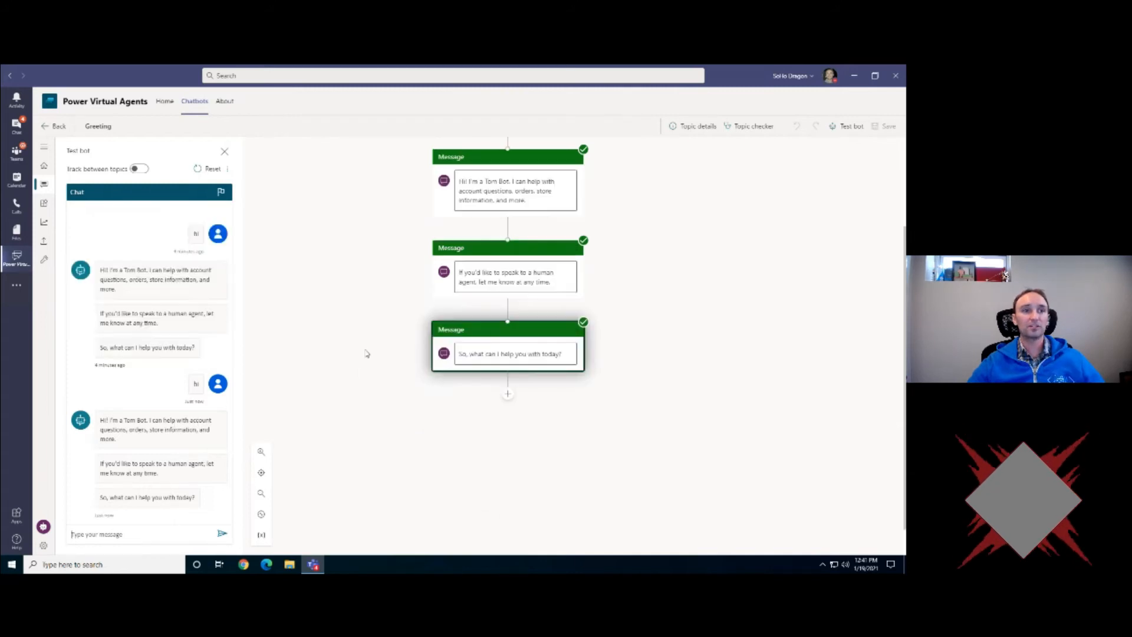
scroll(397, 323, "up", 2)
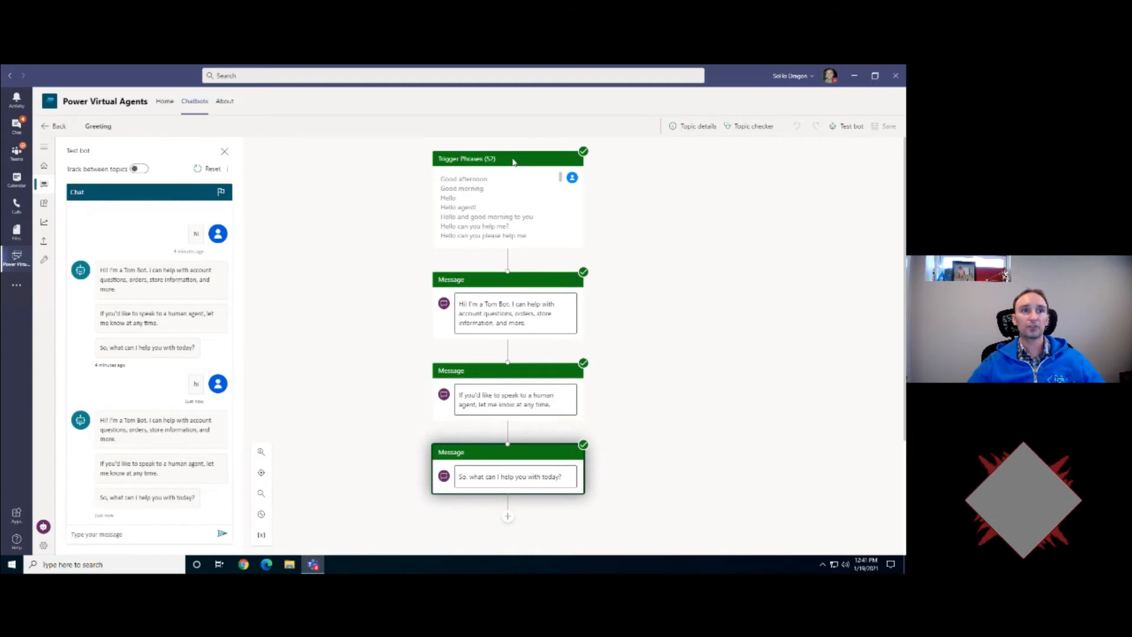
scroll(508, 413, "down", 3)
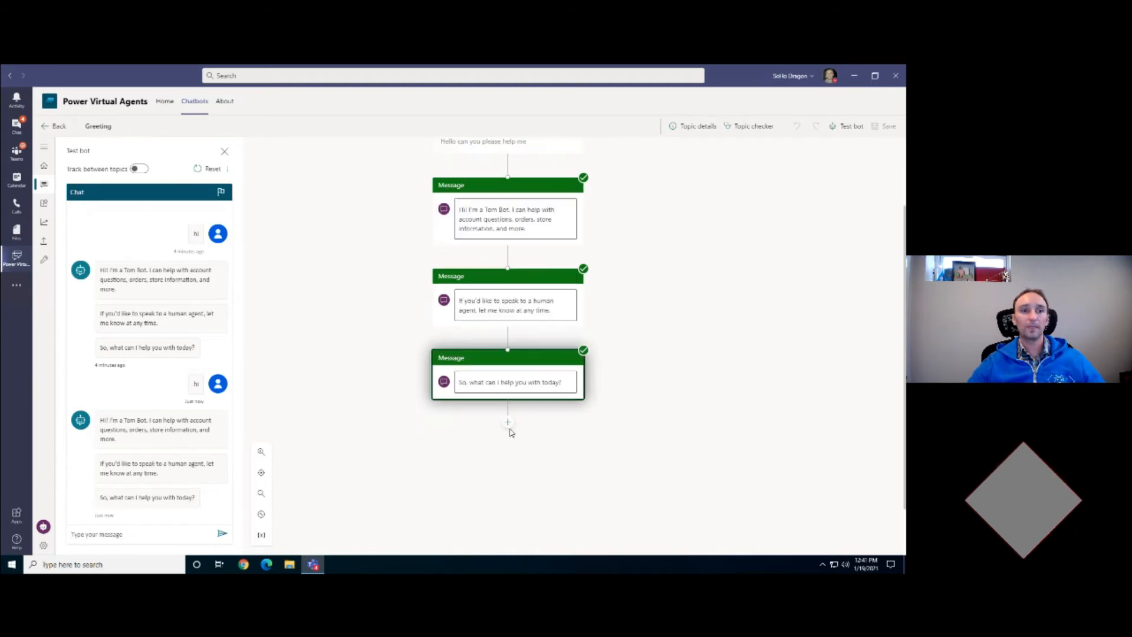
scroll(508, 401, "up", 3)
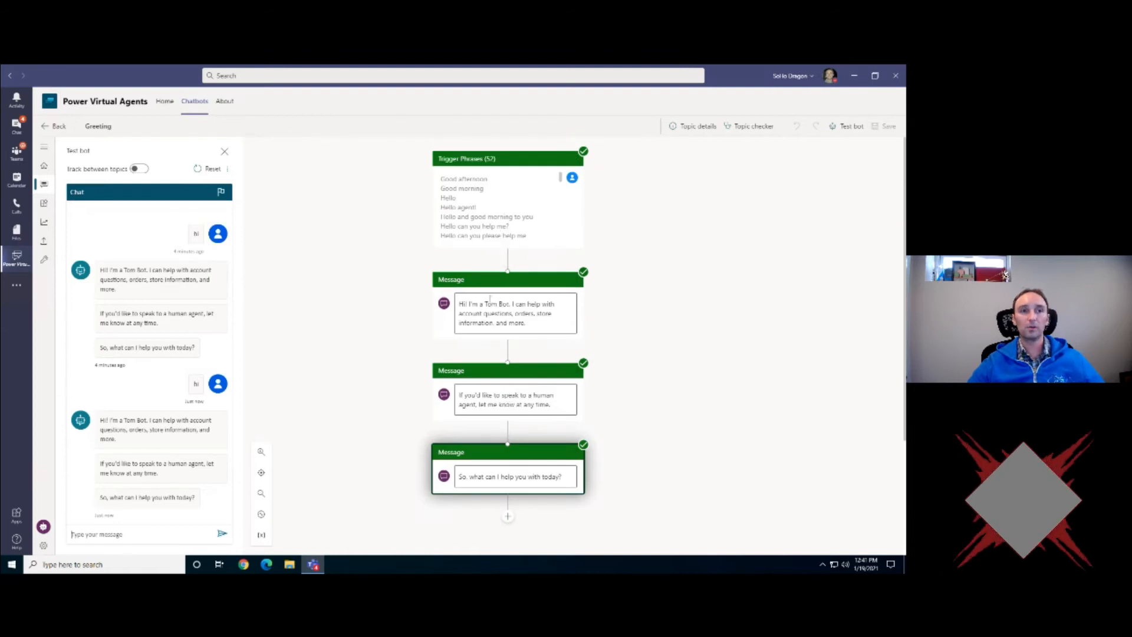
triple_click(545, 320)
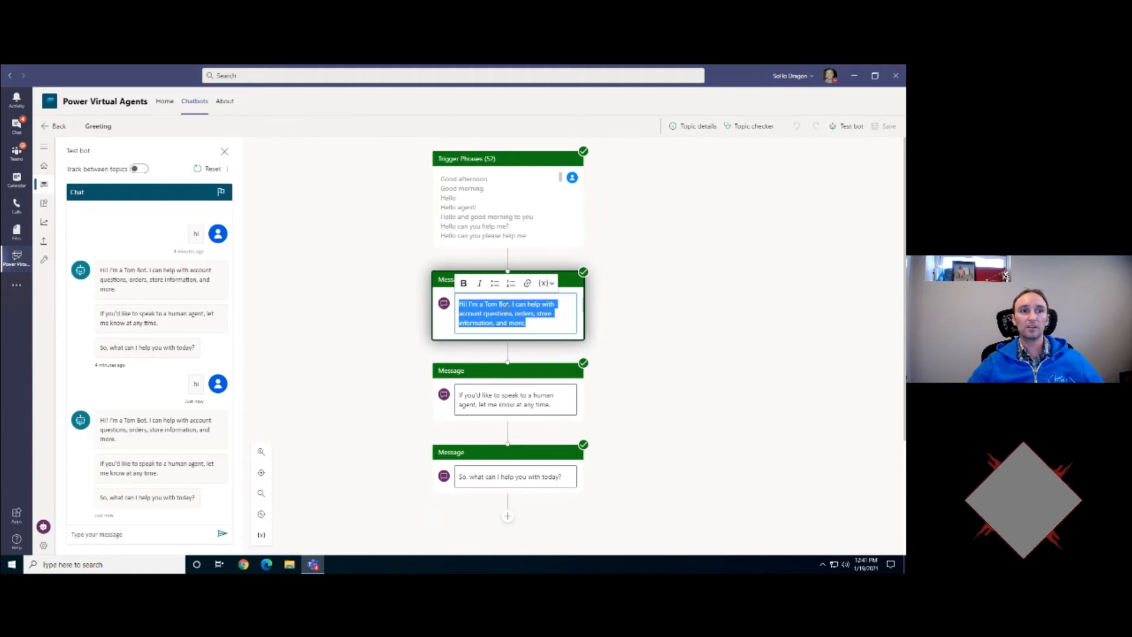
left_click(533, 313)
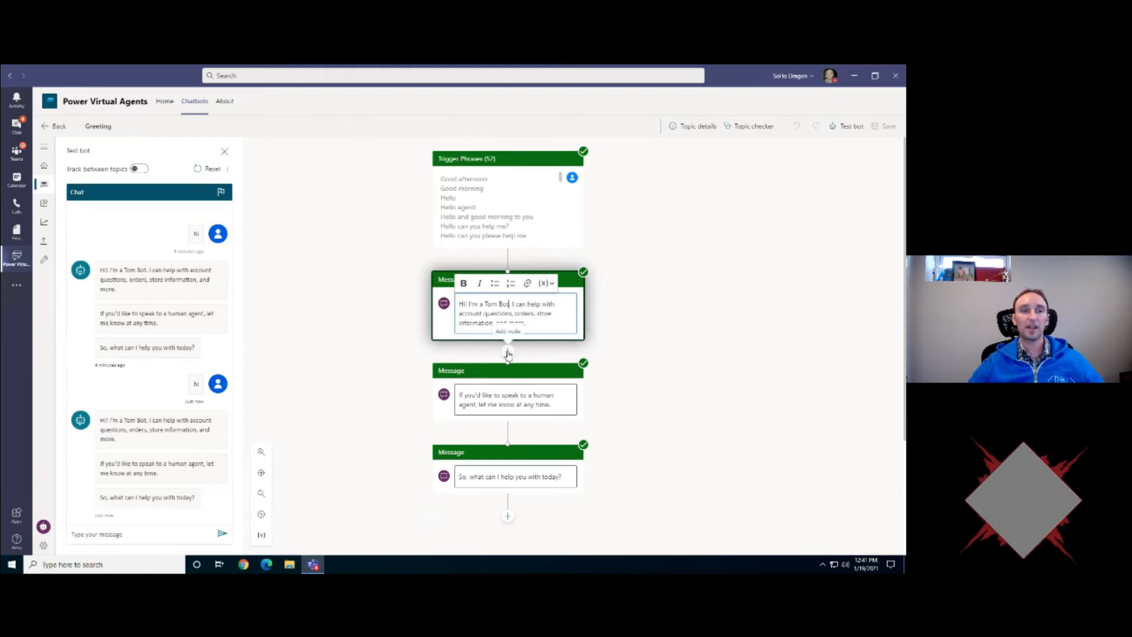
Step: View the node types that can be added below the first greeting message, including the actions available to call
left_click(508, 353)
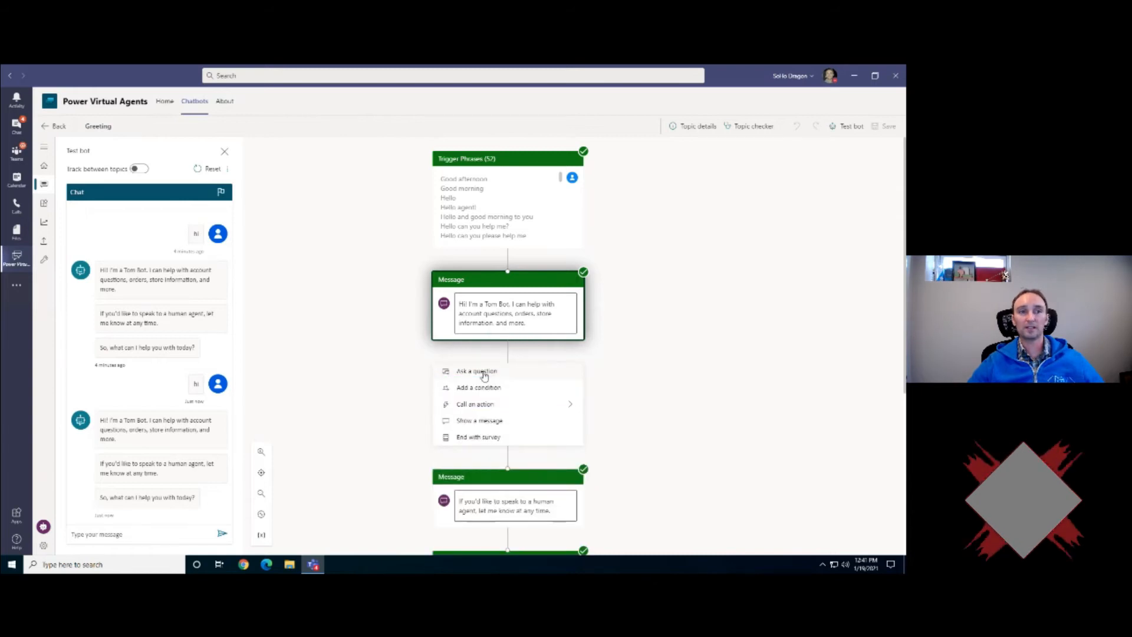
left_click(482, 407)
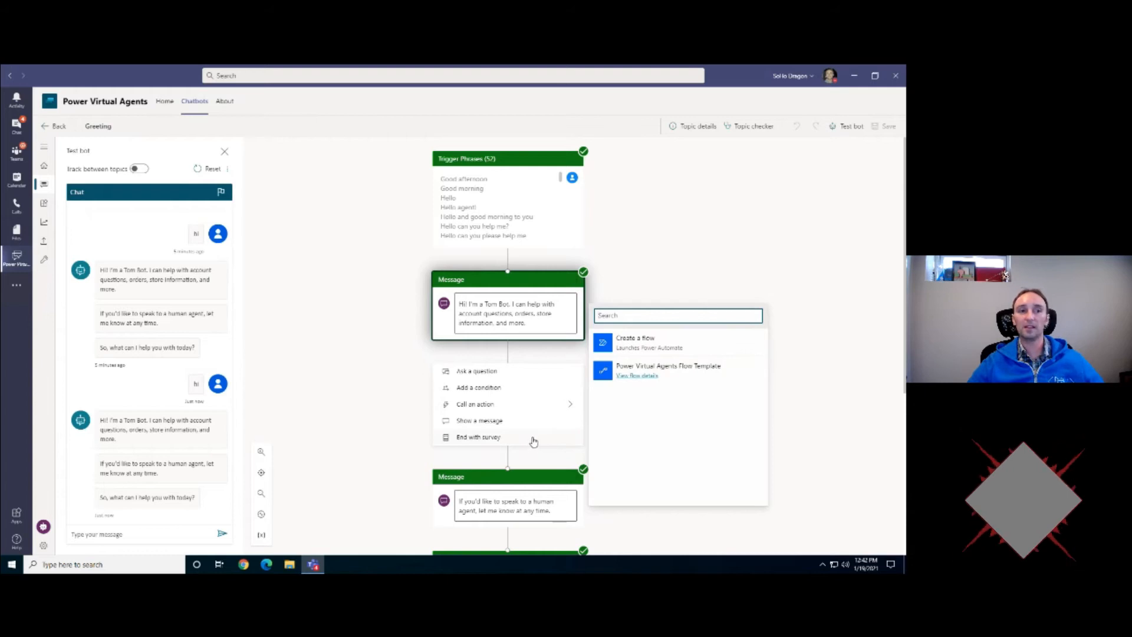
left_click(450, 406)
scroll(519, 384, "down", 2)
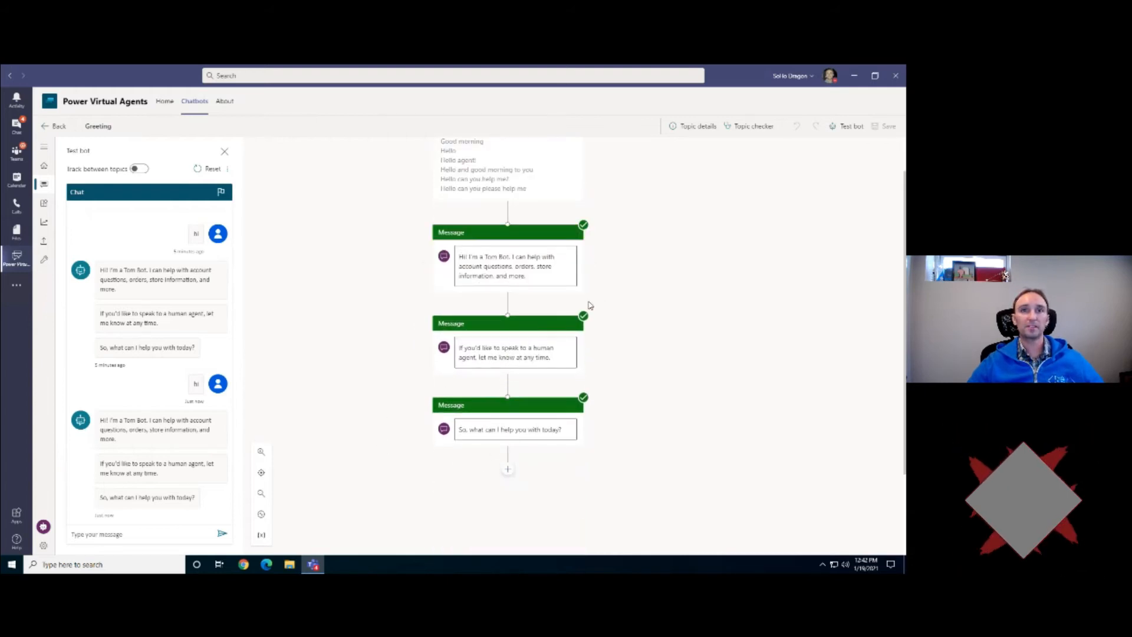
Step: Inspect the Greeting topic's trigger phrases and first message node, and return to the topics list
left_click(484, 186)
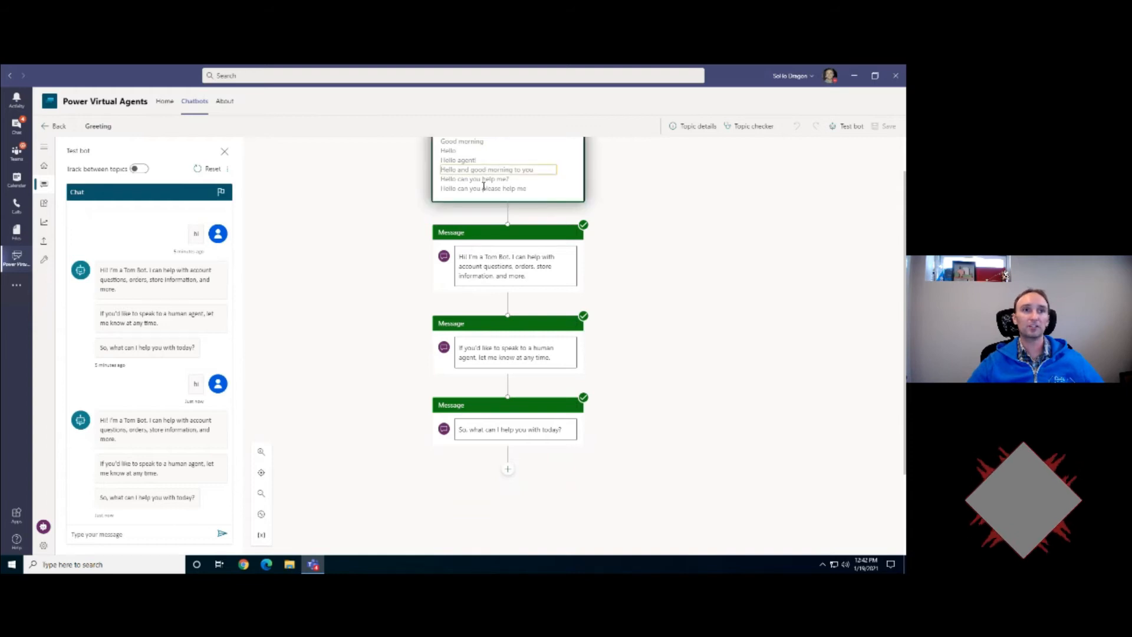
left_click(495, 253)
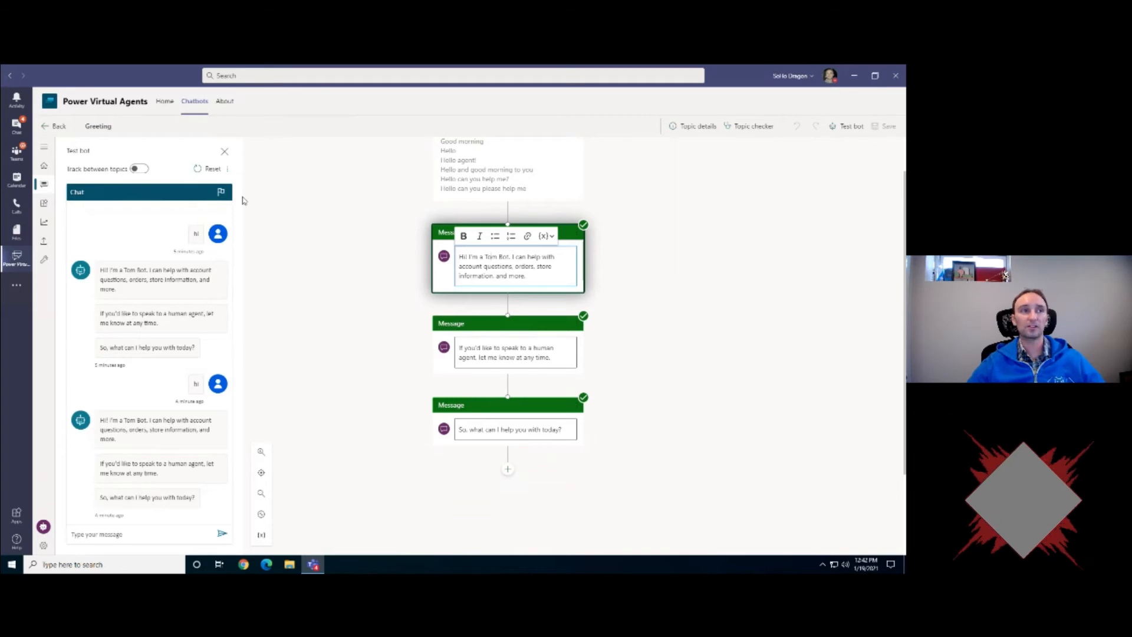
left_click(140, 170)
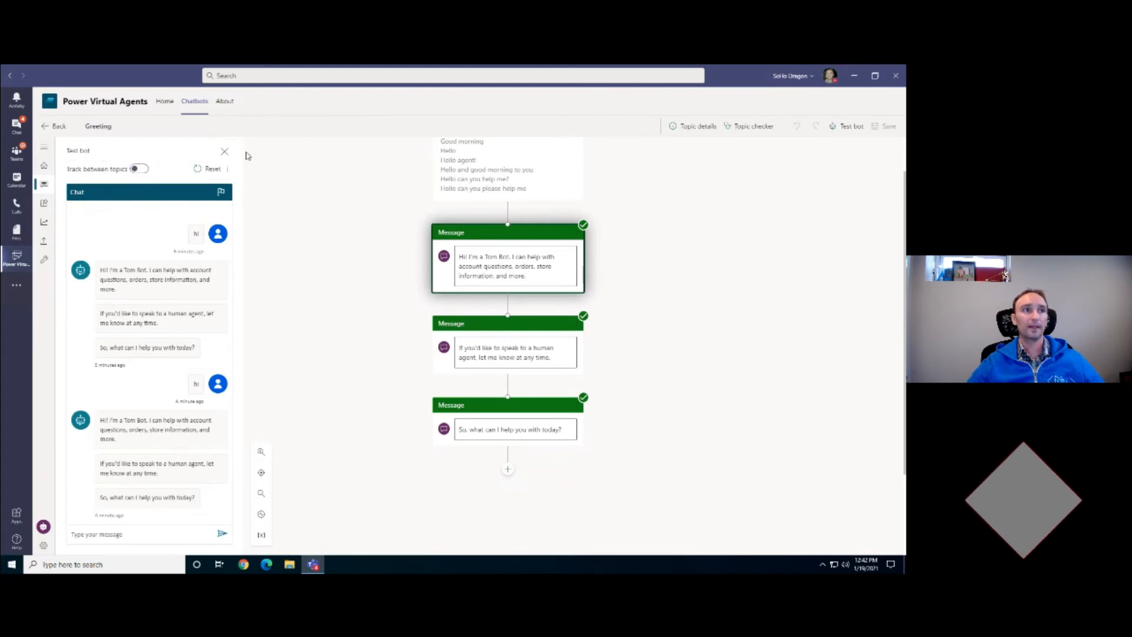
left_click(59, 126)
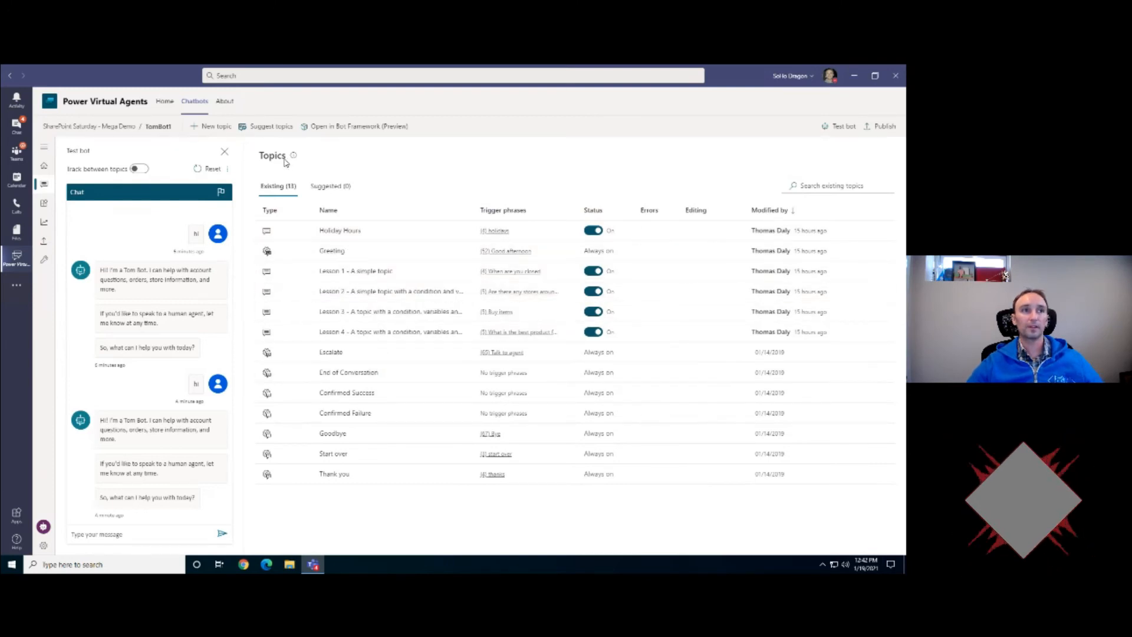
Step: Delete the existing Holiday Hours topic and start a new one with both name and friendly name set to "Holiday Hours"
left_click(211, 126)
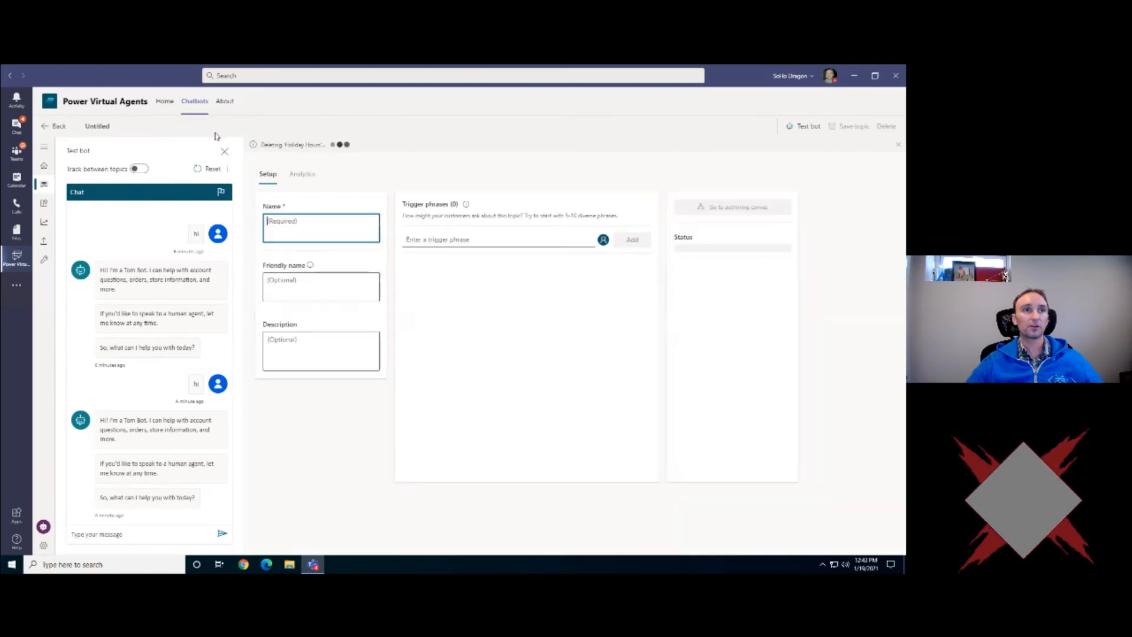
type("Holida")
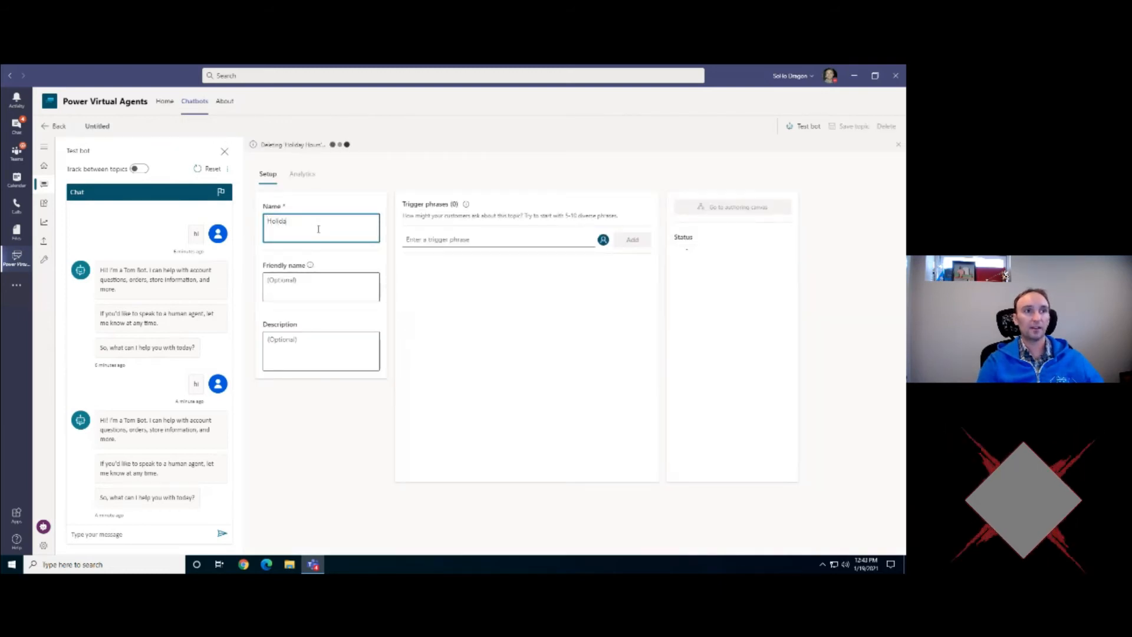
type("y Hours")
key("ctrl+a")
key("ctrl+c")
left_click(331, 292)
key("ctrl+v")
Step: Add the trigger phrases "holidays this year" and "what are the holidays" to the Holiday Hours topic
left_click(449, 240)
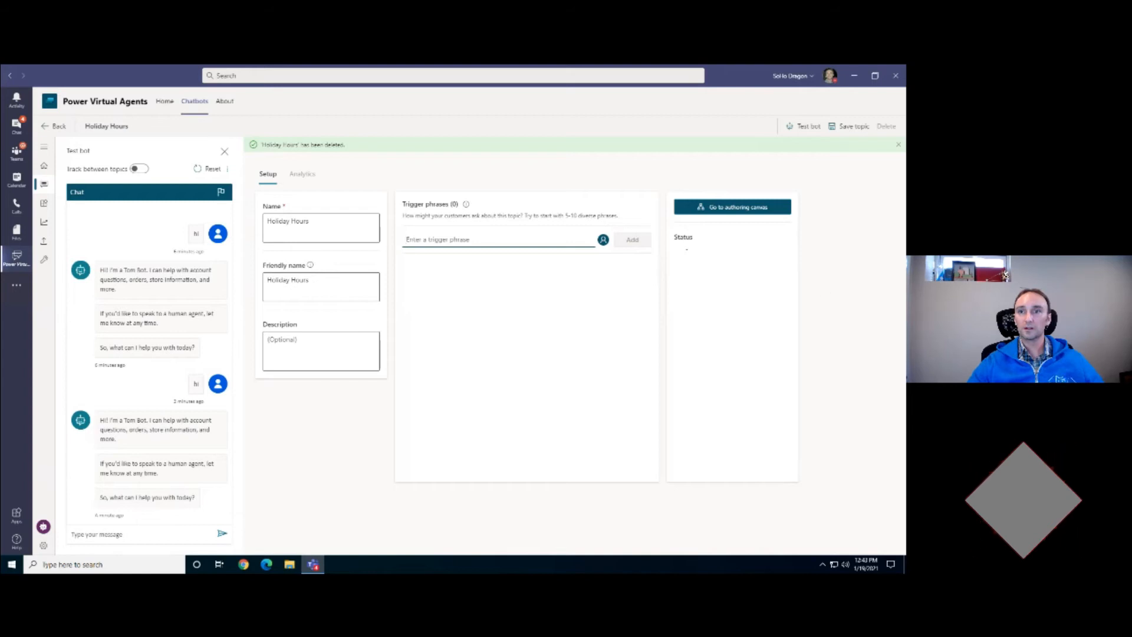
type("h")
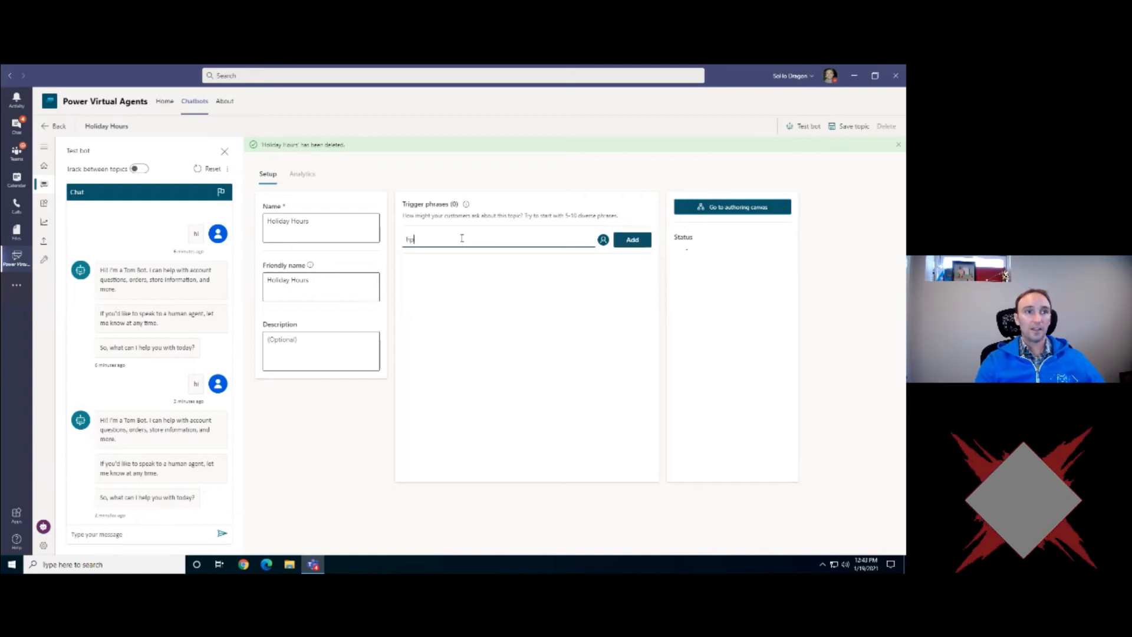
type("olidays this year")
key("Return")
type("what are")
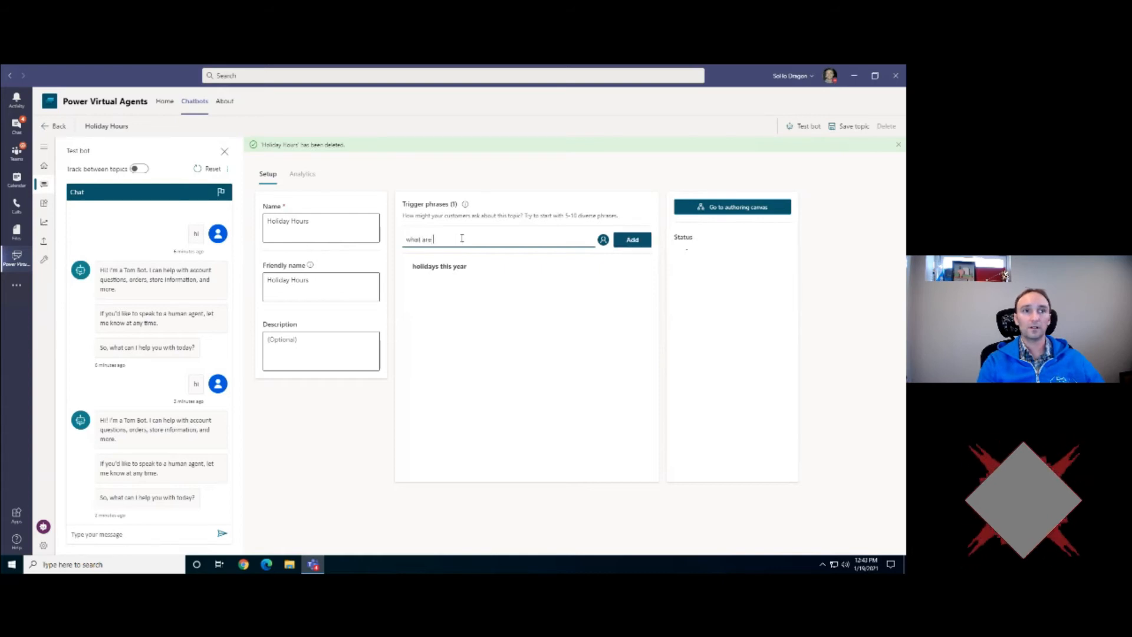
type(" the holidays")
key("Return")
Step: Add "holidays 2021", "what holidays do we have off" and "holidays" as further trigger phrases and go to the topic's authoring canvas
type("holidays 2021")
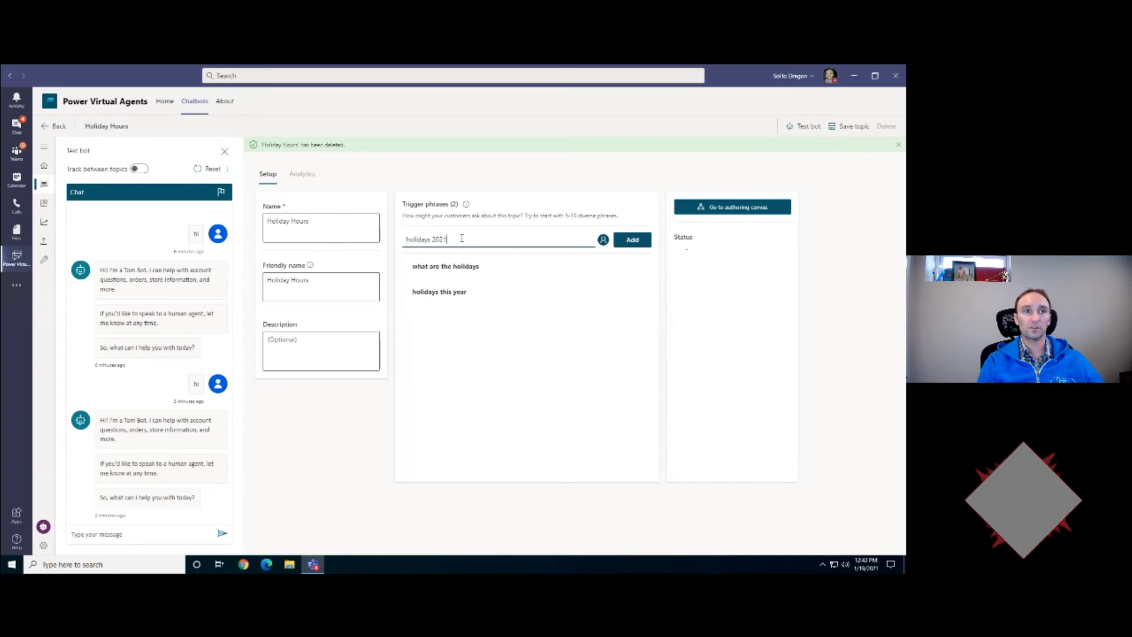
key("Return")
type("what ho")
type("liday")
type("s do we have off")
key("Return")
type("hol")
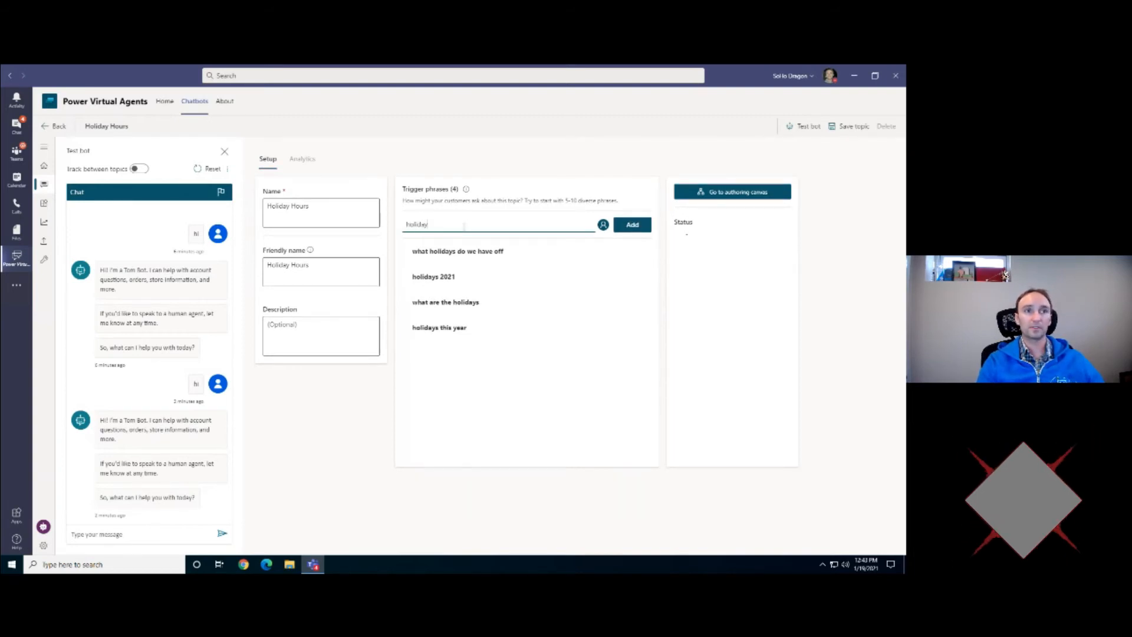
left_click(625, 227)
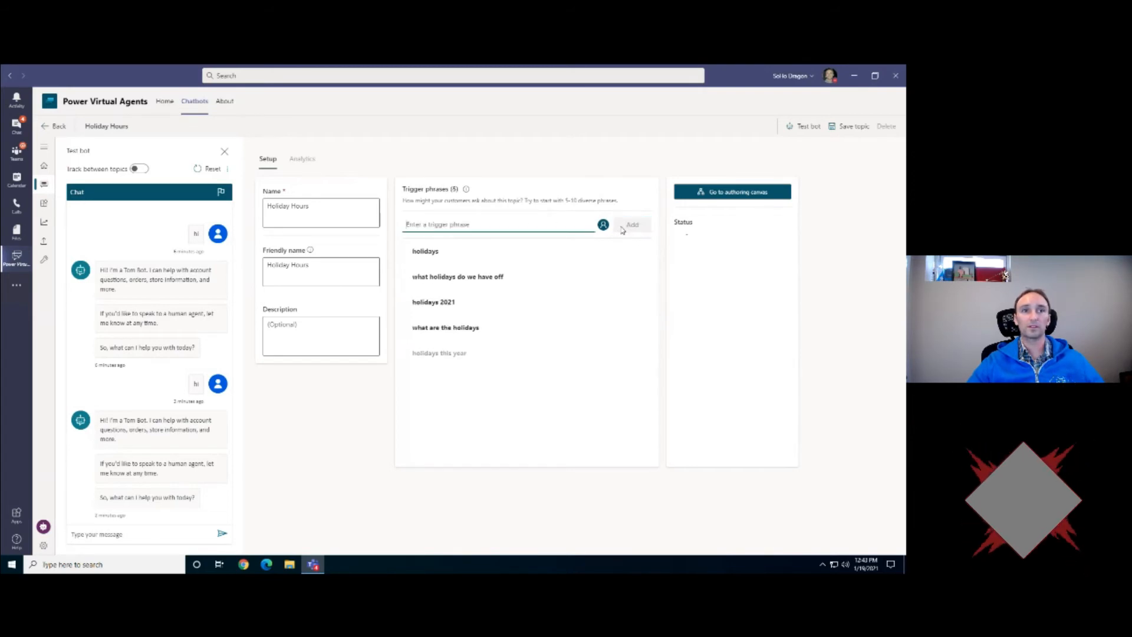
left_click(719, 197)
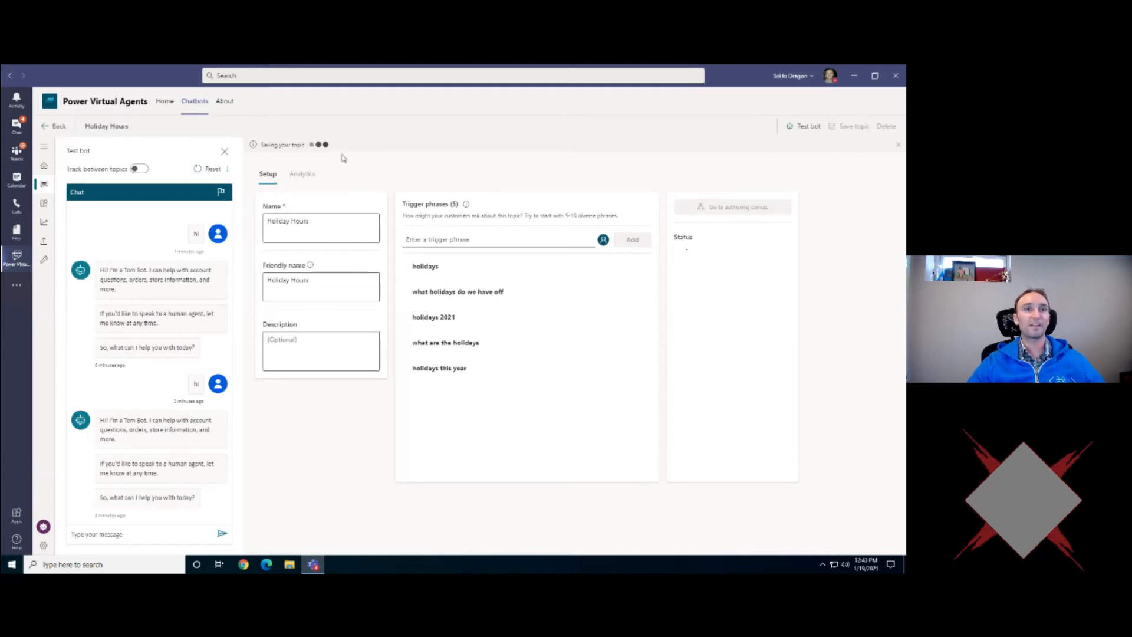
Step: Delete the empty message node below the Holiday Hours topic's trigger phrases
left_click(495, 315)
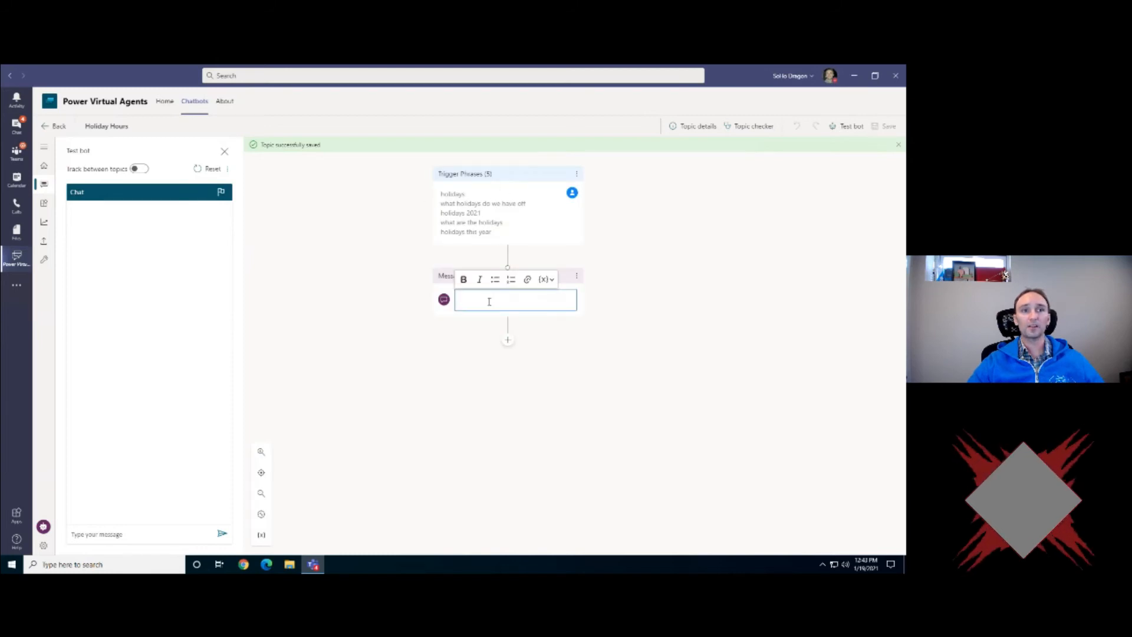
left_click(576, 276)
left_click(594, 281)
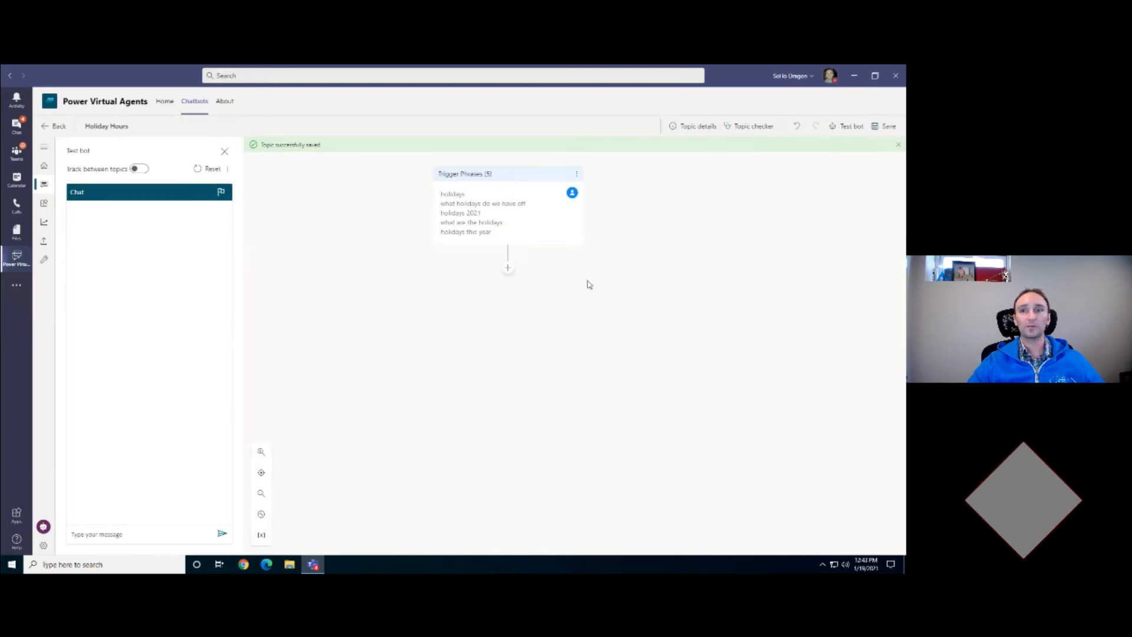
Step: Add a question node below the trigger phrases that asks "What office are you located in?"
left_click(510, 272)
left_click(397, 257)
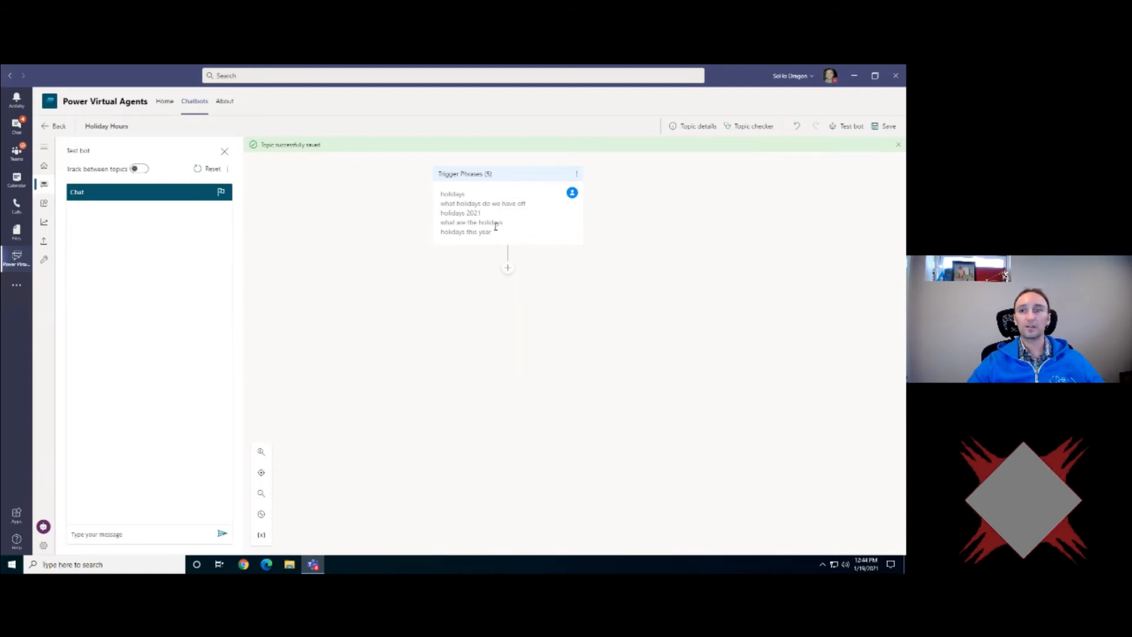
left_click(507, 269)
left_click(498, 277)
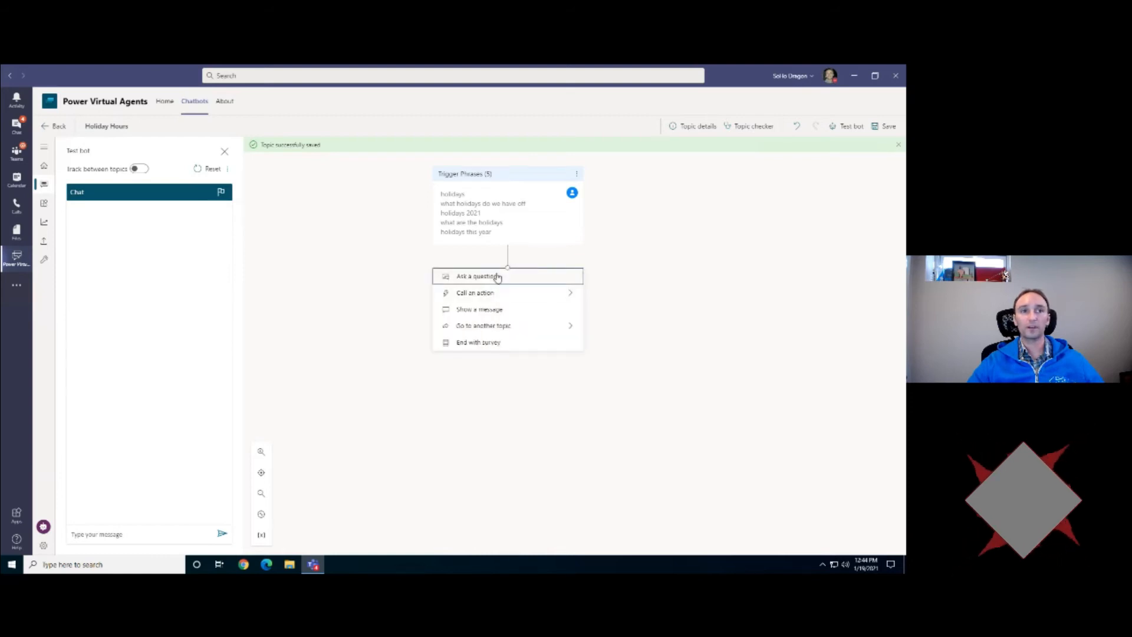
type("What office are you")
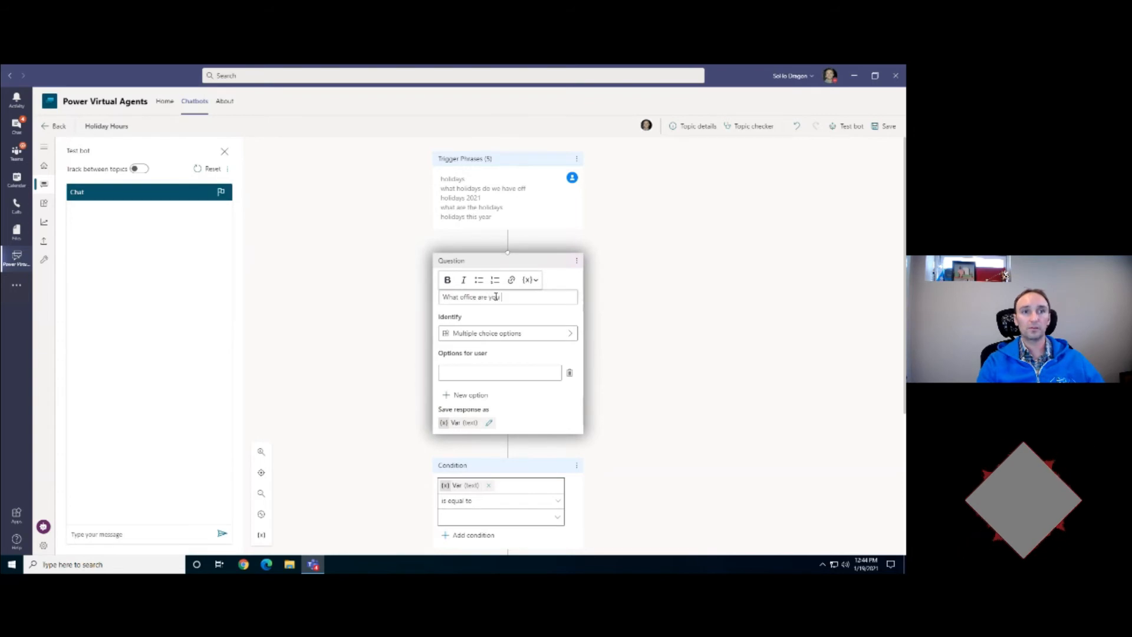
type(" located in?")
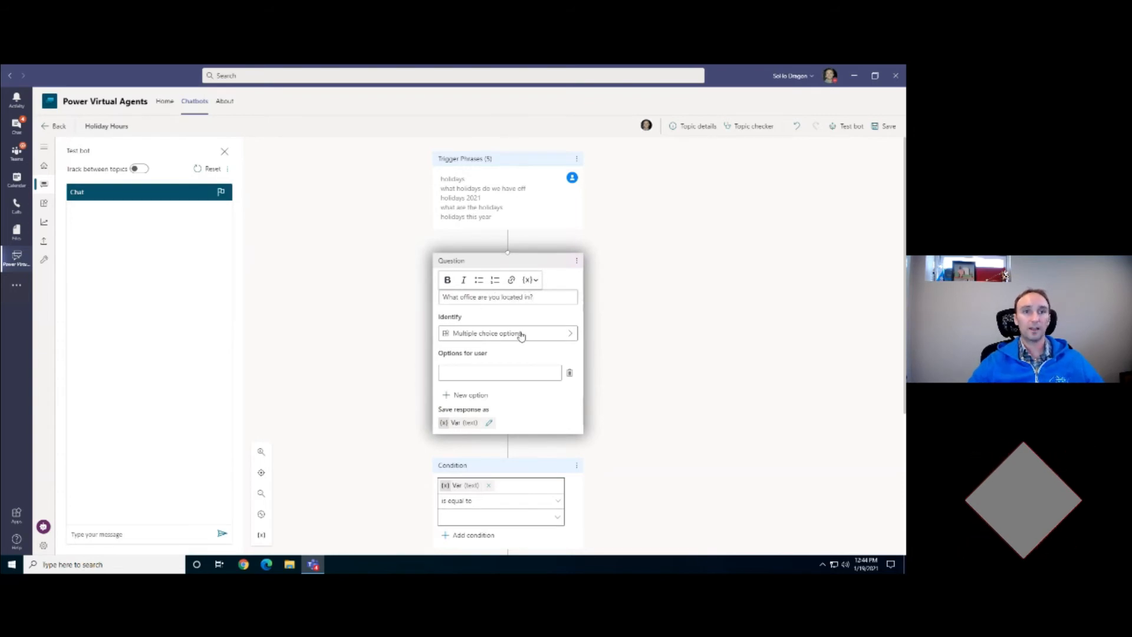
Step: Find the custom Offices entity and set it as the information the office question identifies
left_click(505, 336)
scroll(658, 386, "down", 2)
scroll(653, 384, "up", 2)
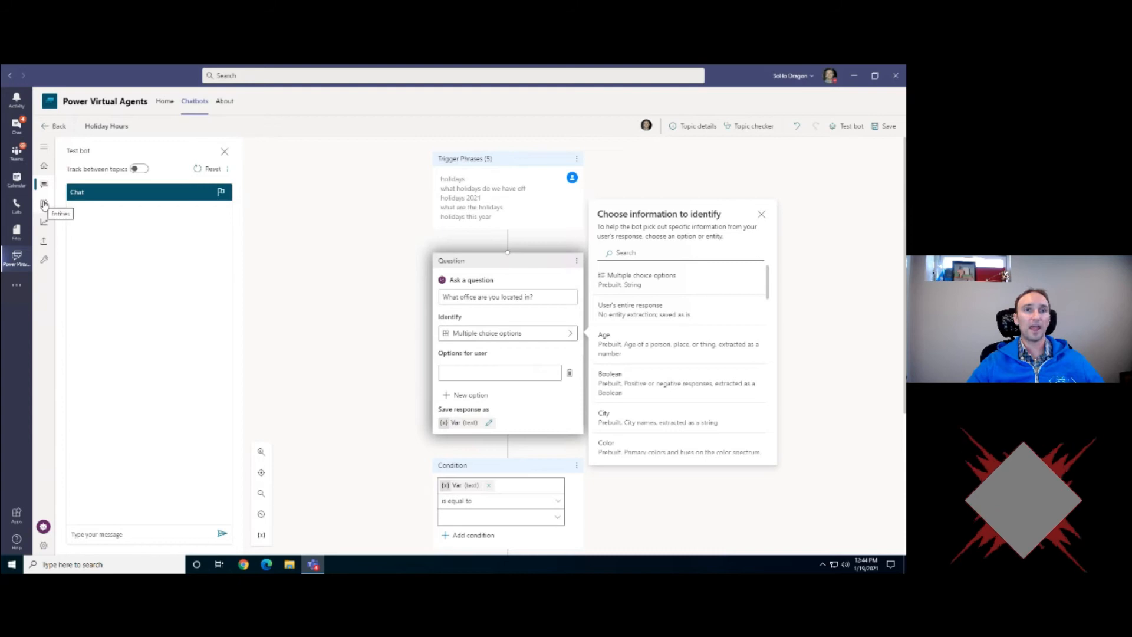
left_click(645, 252)
type("office")
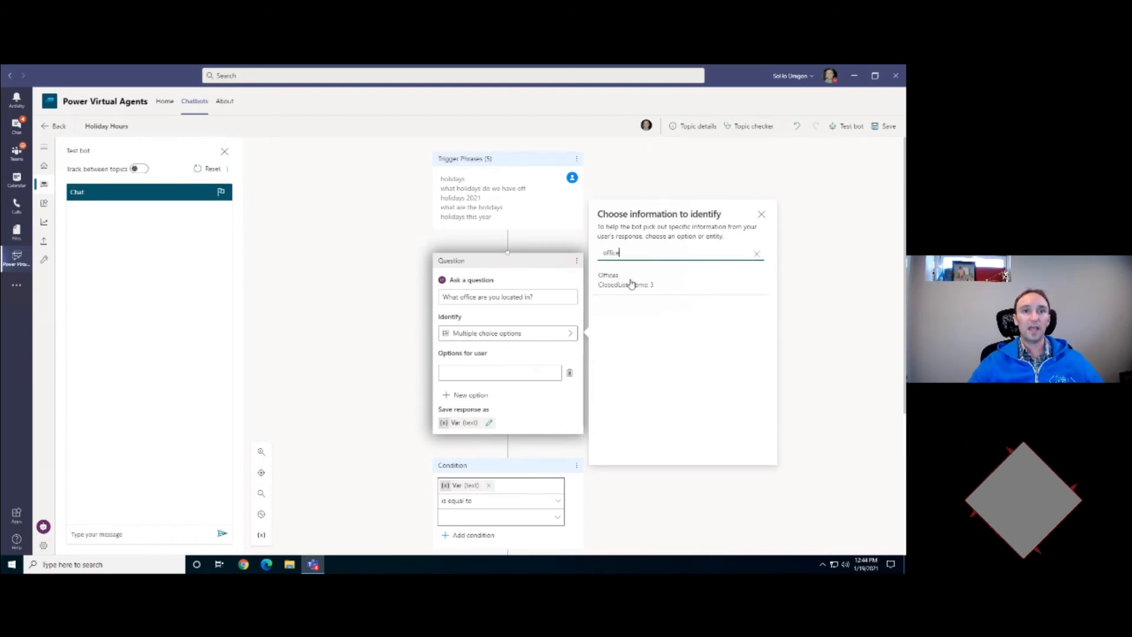
left_click(629, 282)
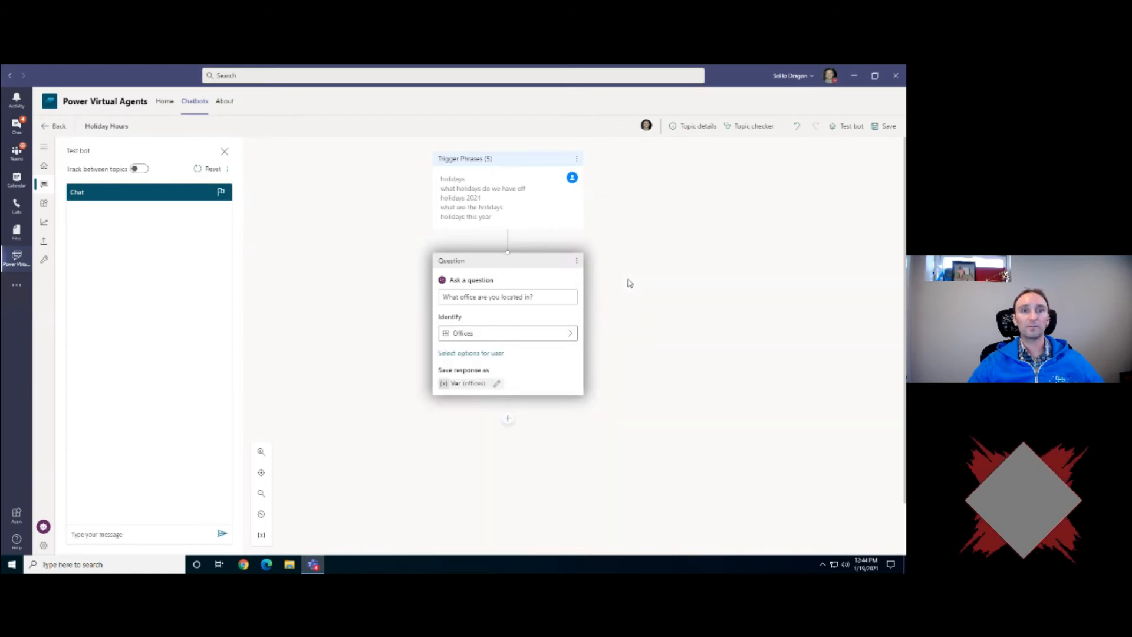
Step: Offer United States, India and Lithuania as the user options for the office question
left_click(572, 334)
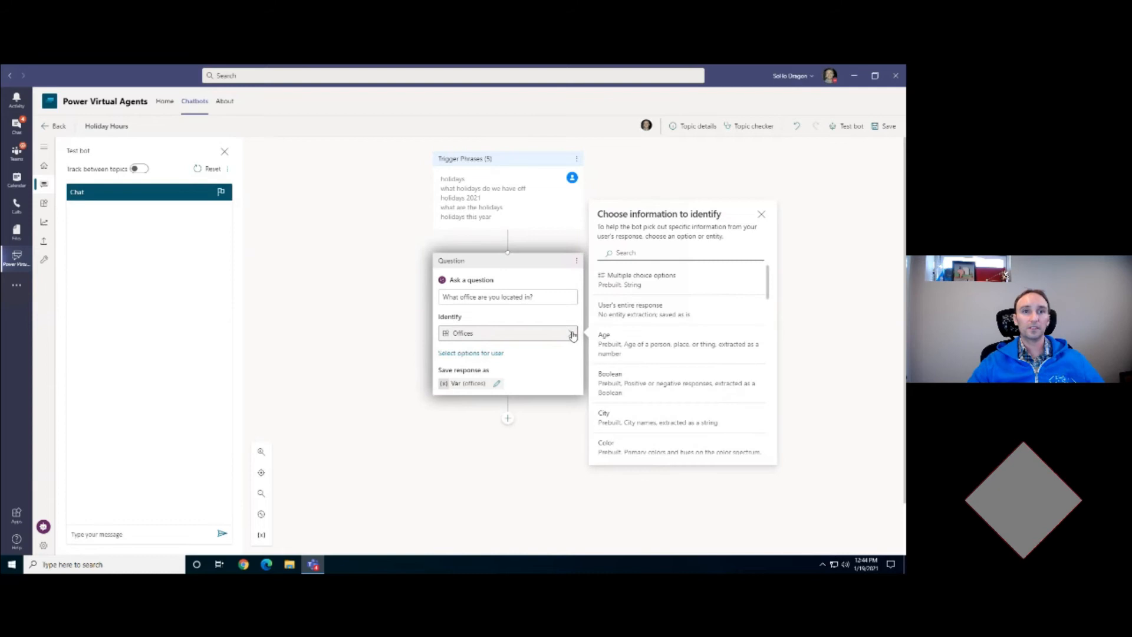
left_click(477, 335)
left_click(490, 353)
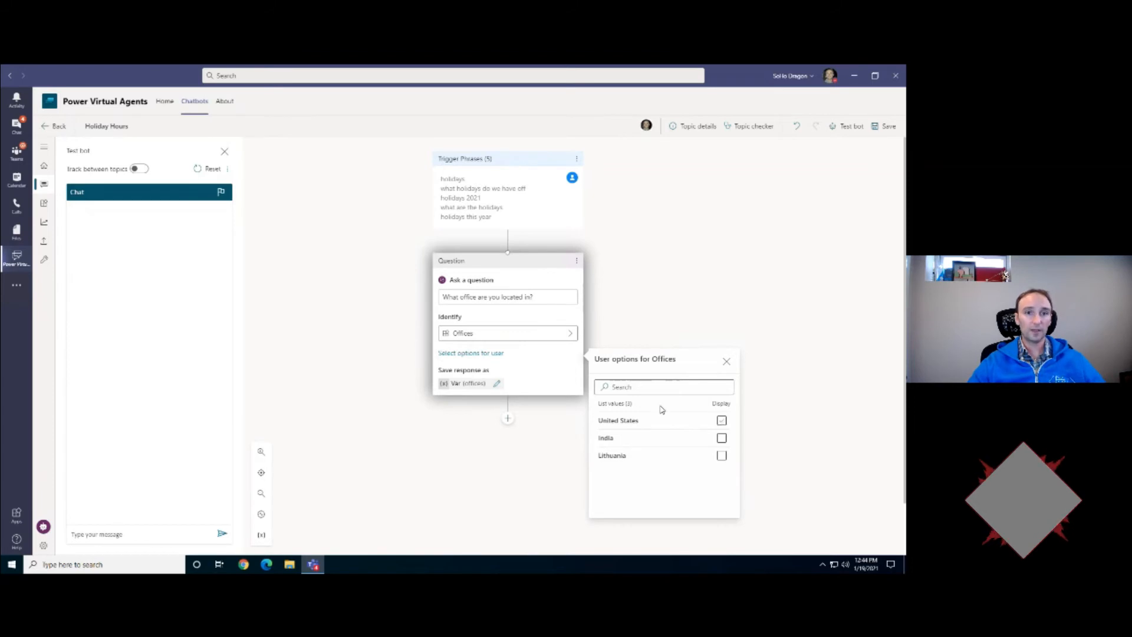
left_click(721, 420)
left_click(721, 439)
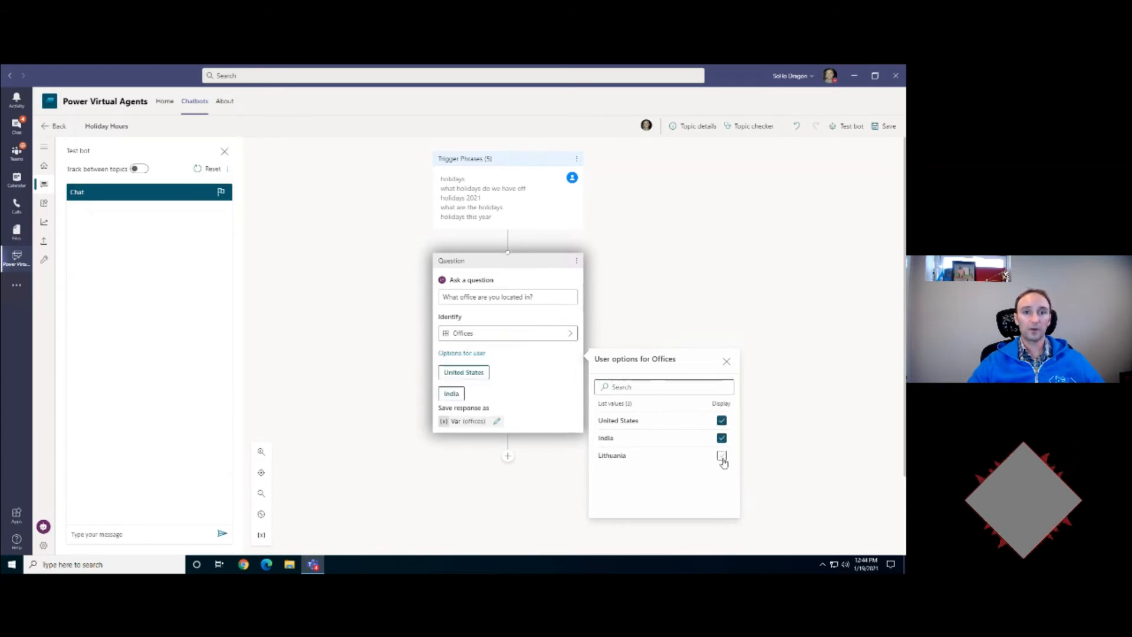
left_click(721, 456)
left_click(726, 362)
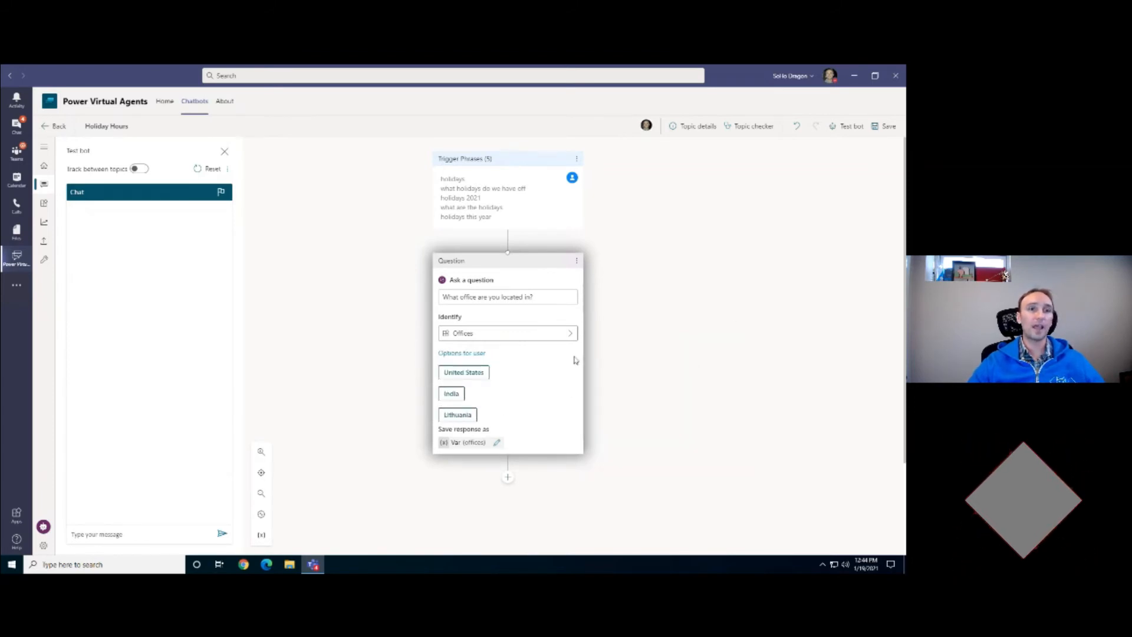
Step: Rename the variable that stores the office question's response to "varOffice"
left_click(471, 353)
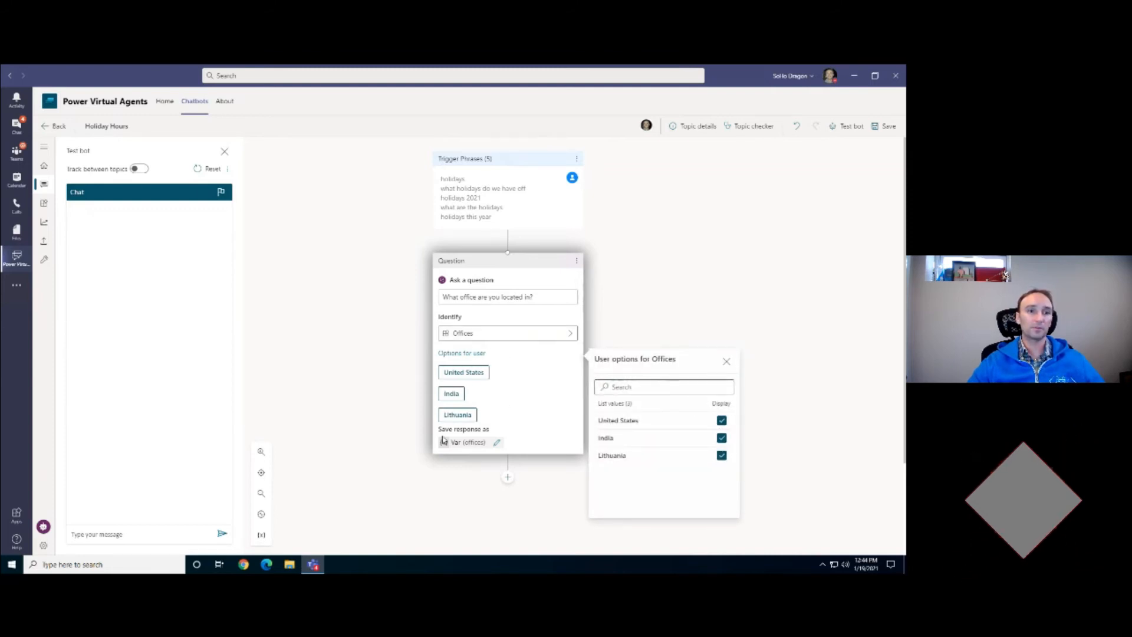
left_click(498, 444)
double_click(735, 184)
type("varOffice")
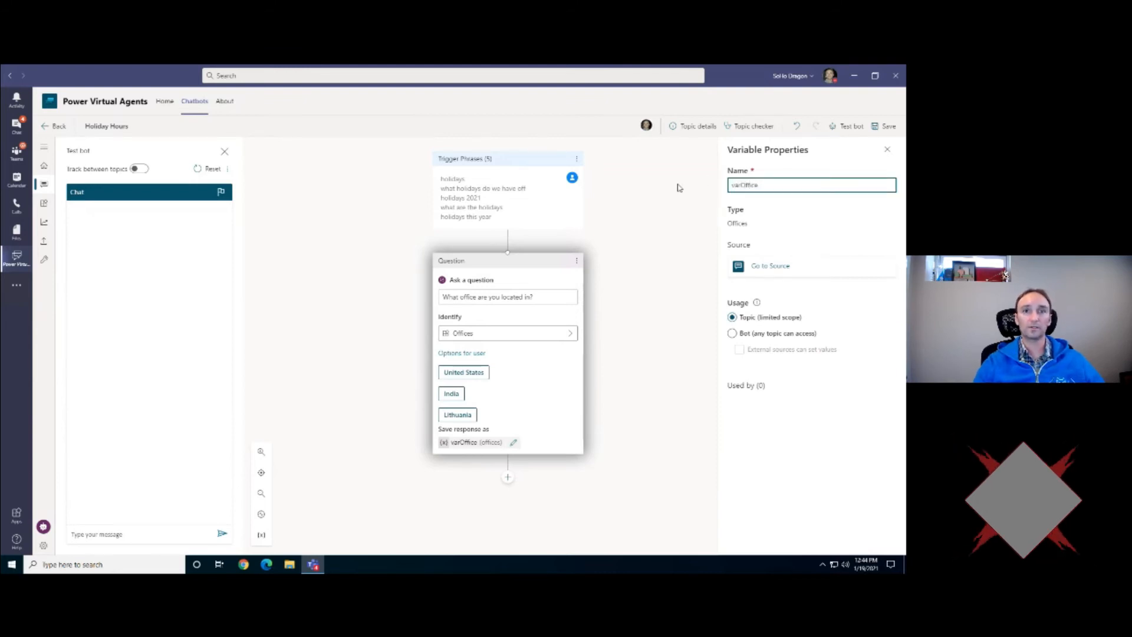
left_click(887, 149)
Step: Add a condition below the office question for varOffice is equal to United States
scroll(406, 329, "down", 3)
scroll(460, 248, "up", 1)
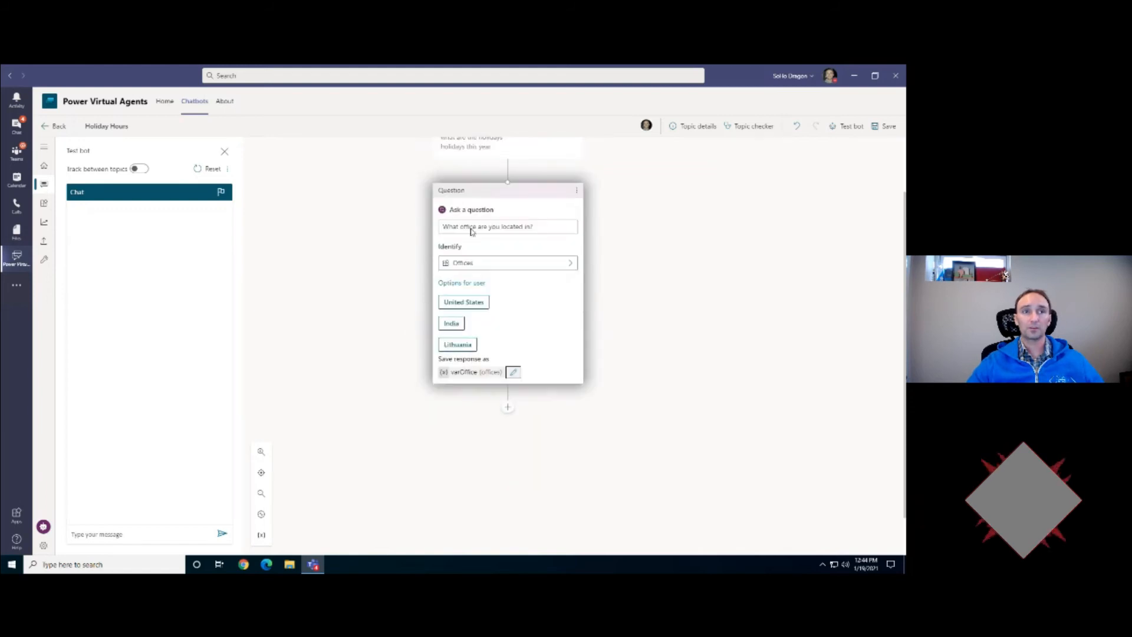
scroll(508, 409, "up", 1)
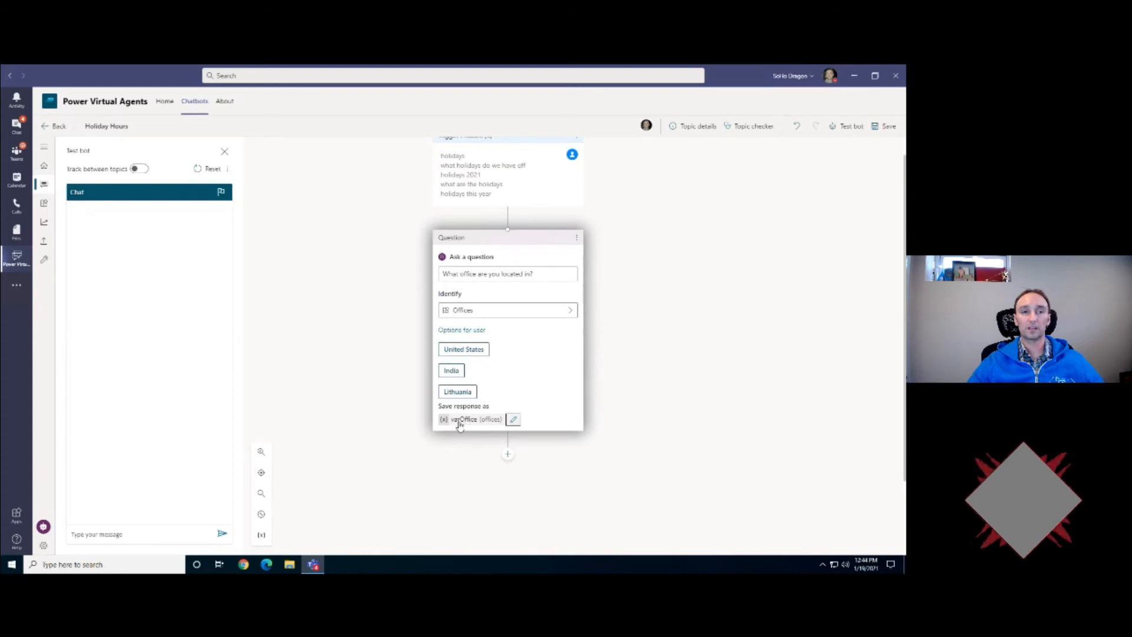
scroll(463, 417, "down", 2)
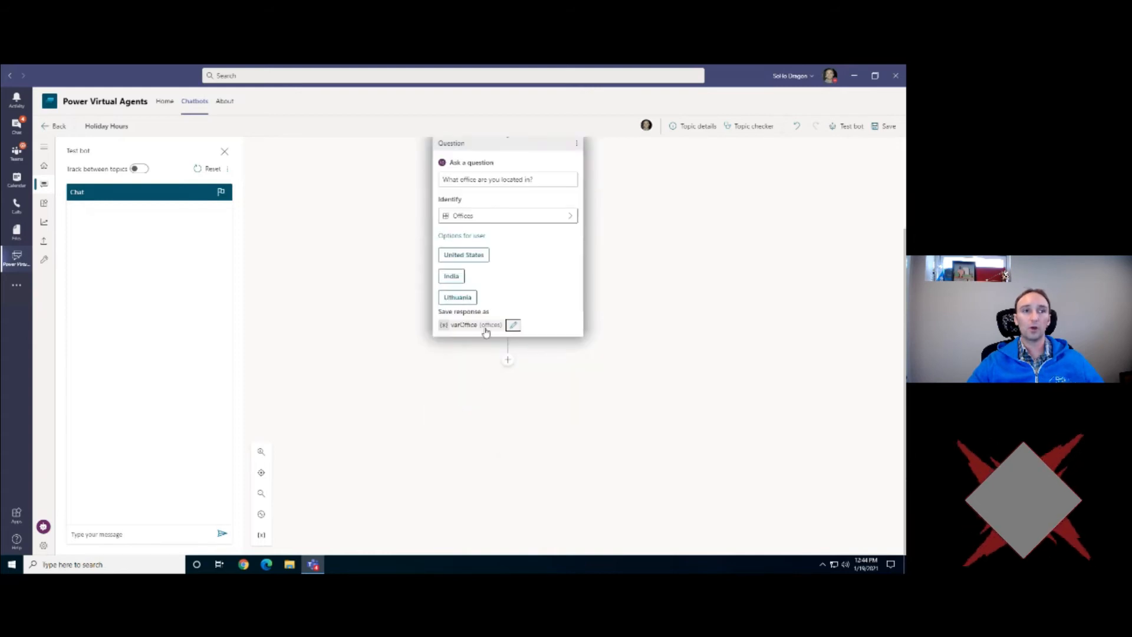
left_click(508, 361)
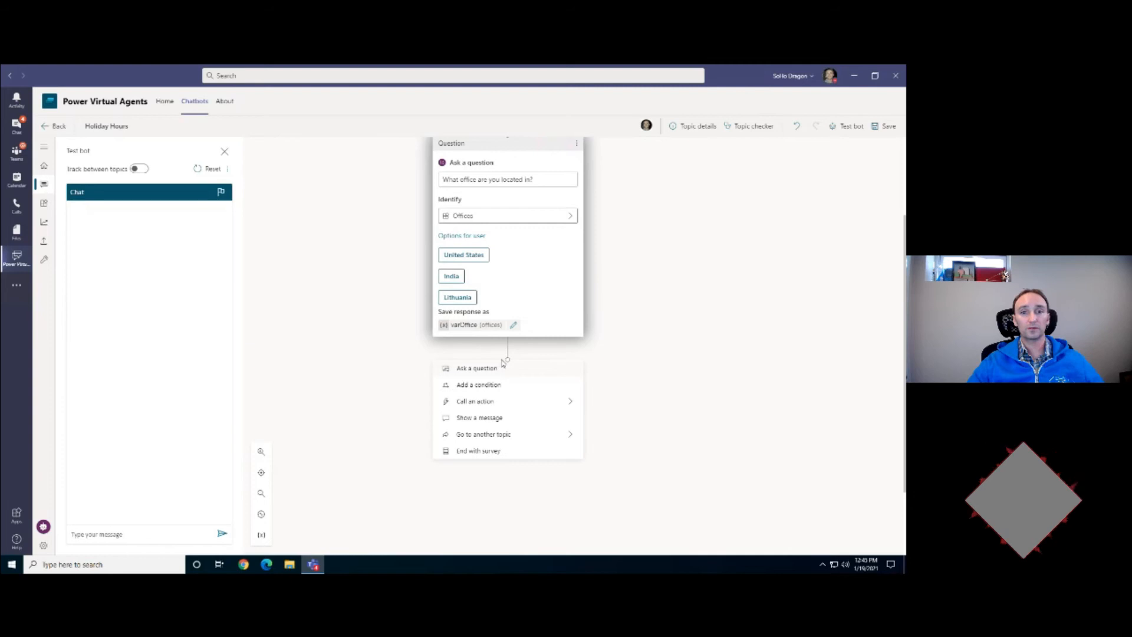
left_click(479, 384)
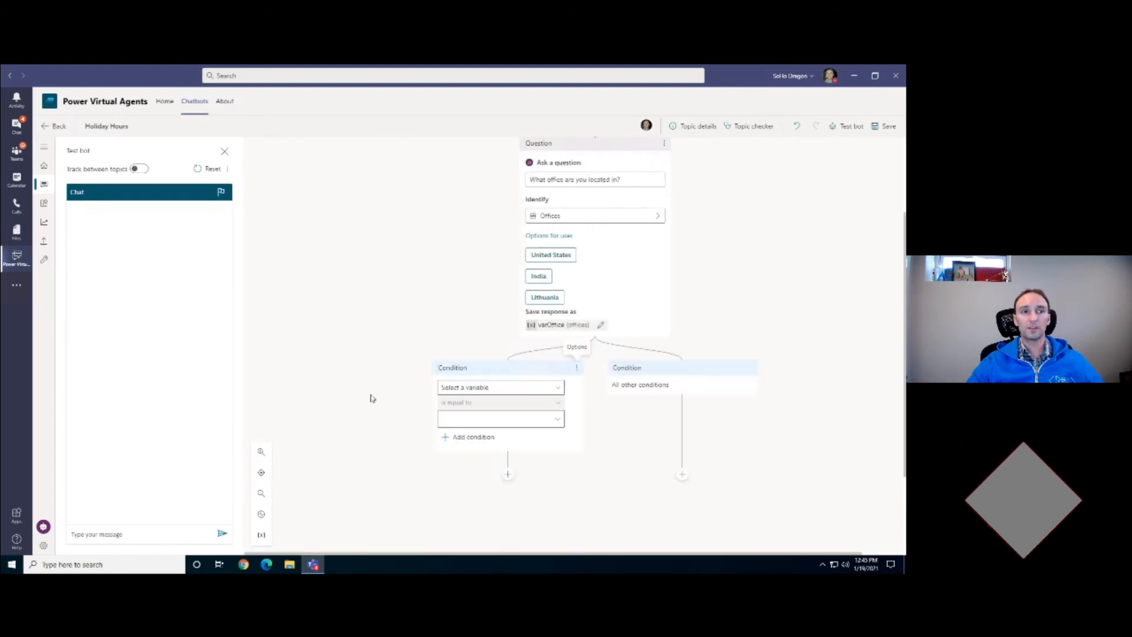
left_click(523, 340)
left_click(484, 385)
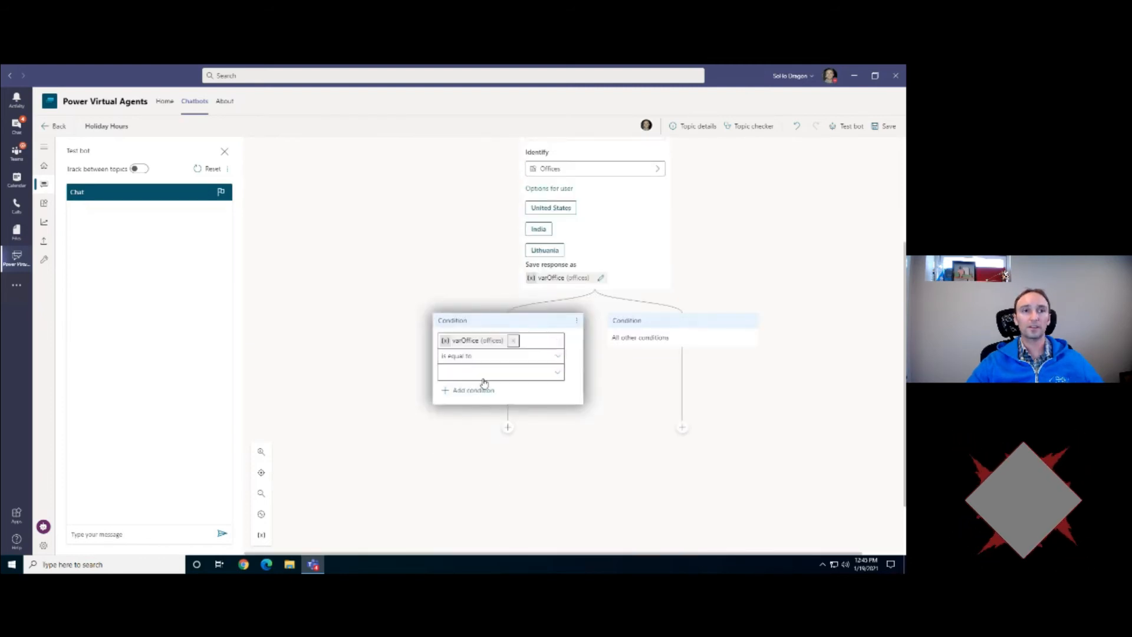
left_click(545, 373)
left_click(492, 388)
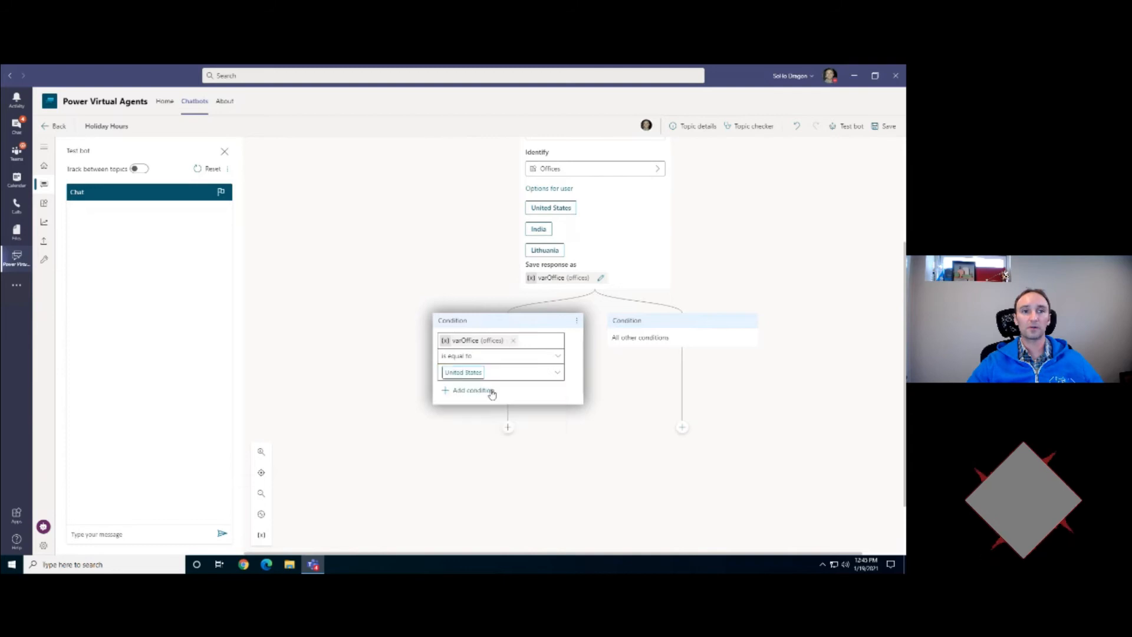
Step: Add another condition branch below the office question for varOffice is equal to India
left_click(684, 342)
left_click_drag(733, 338, 728, 330)
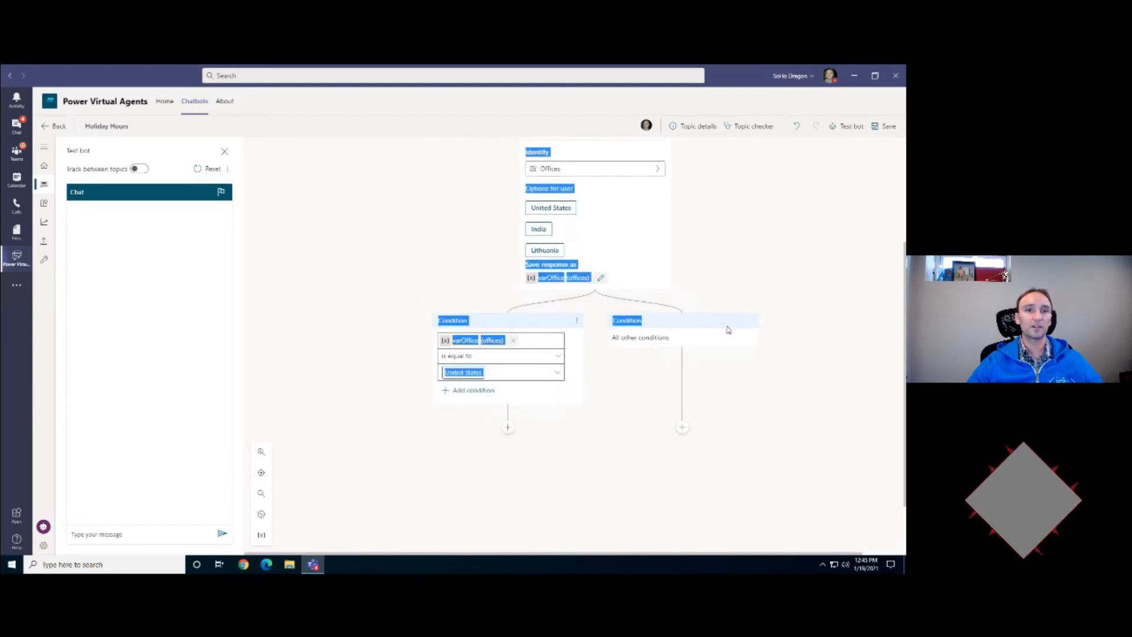
left_click(597, 299)
left_click(592, 341)
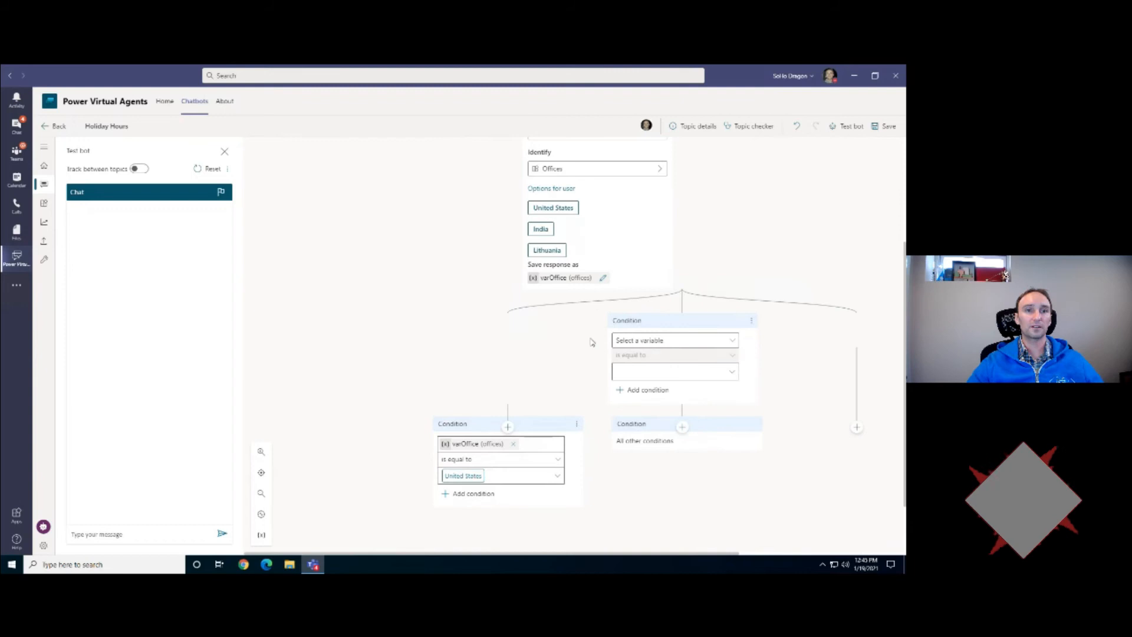
left_click(697, 342)
left_click(649, 384)
left_click(696, 372)
left_click(645, 404)
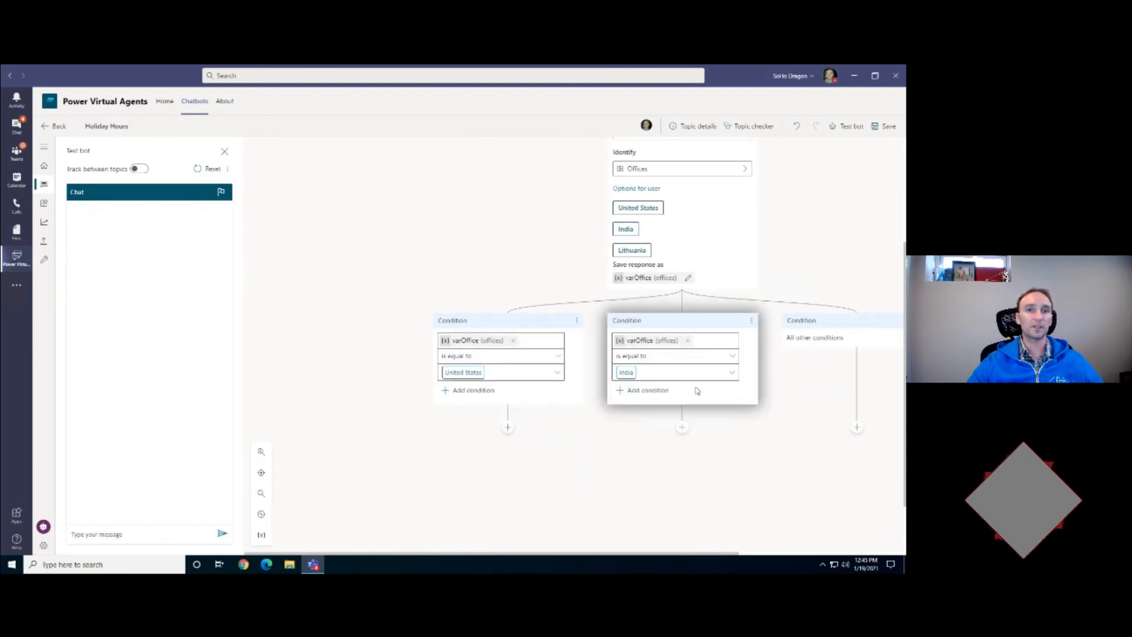
left_click(812, 307)
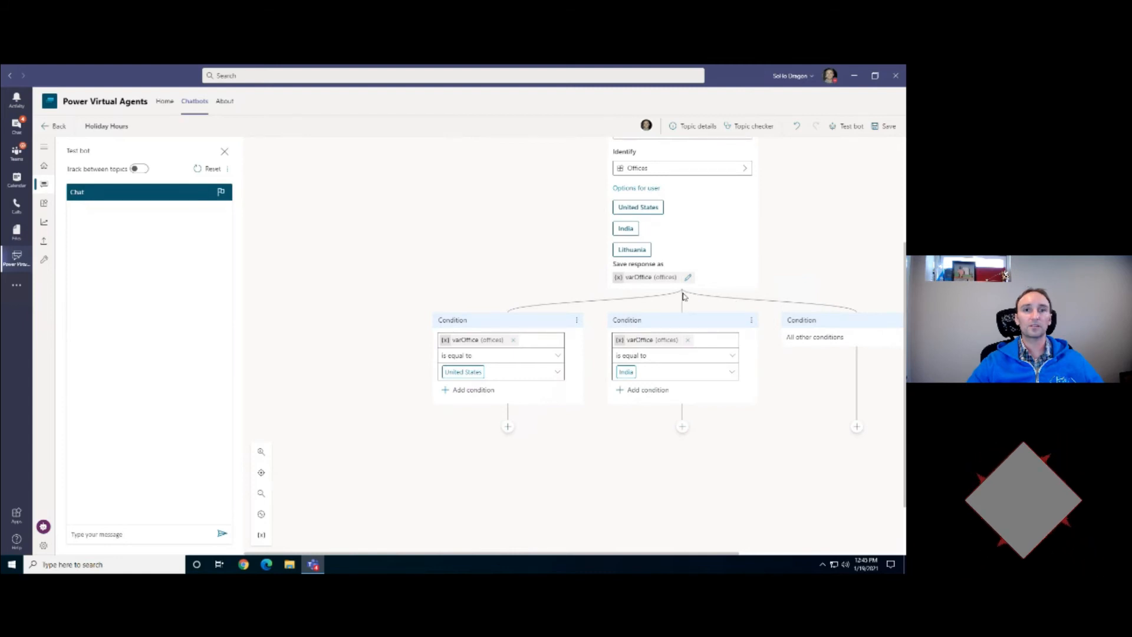
left_click(471, 390)
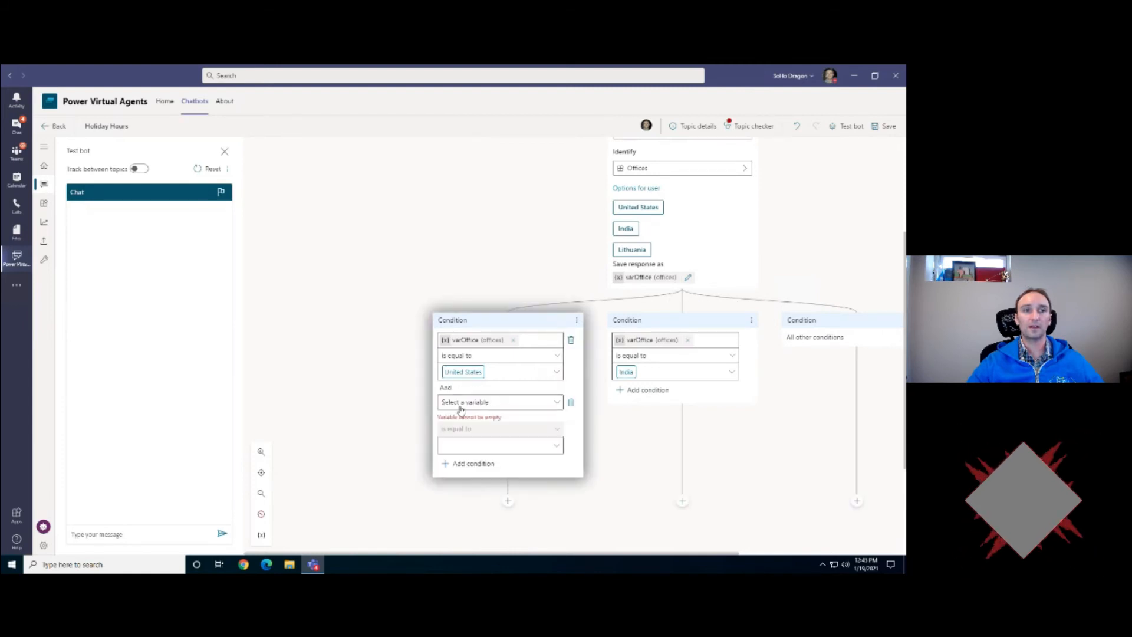
left_click(590, 385)
left_click(571, 400)
Step: Add a message node under both the United States and India branches and paste a 2021 holiday list into each
left_click(507, 426)
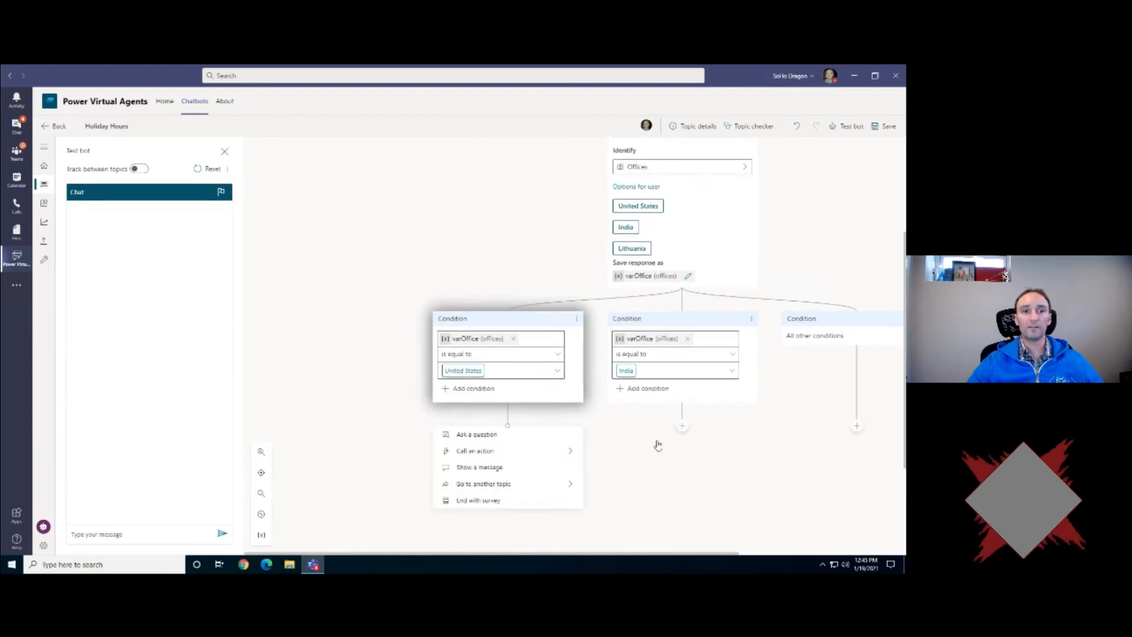
left_click(486, 468)
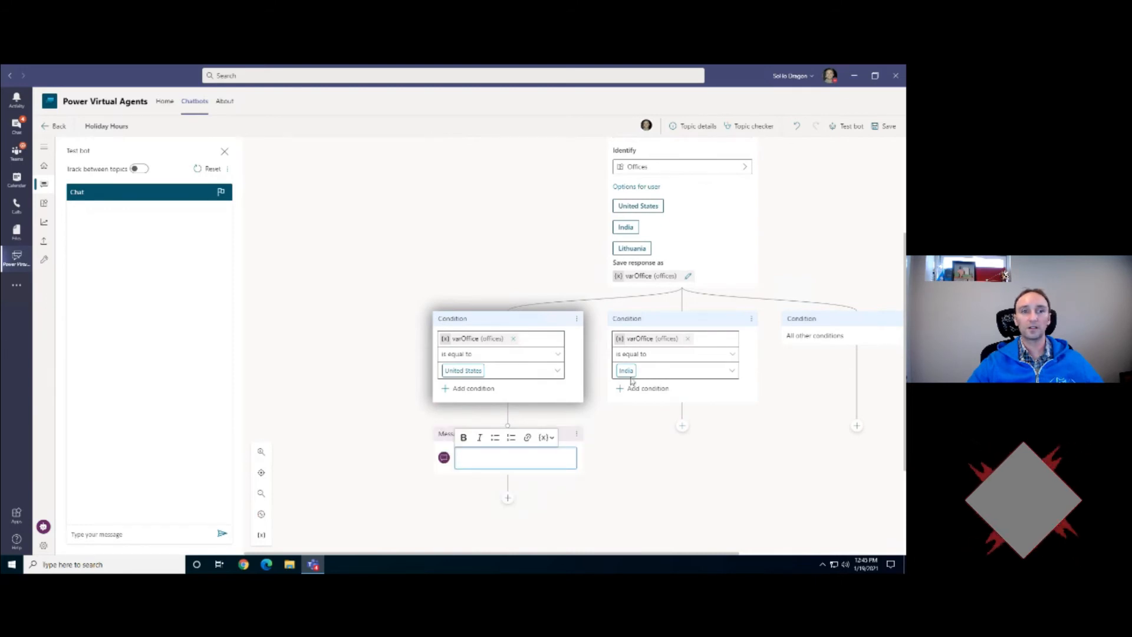
left_click(682, 426)
left_click(683, 426)
left_click(682, 425)
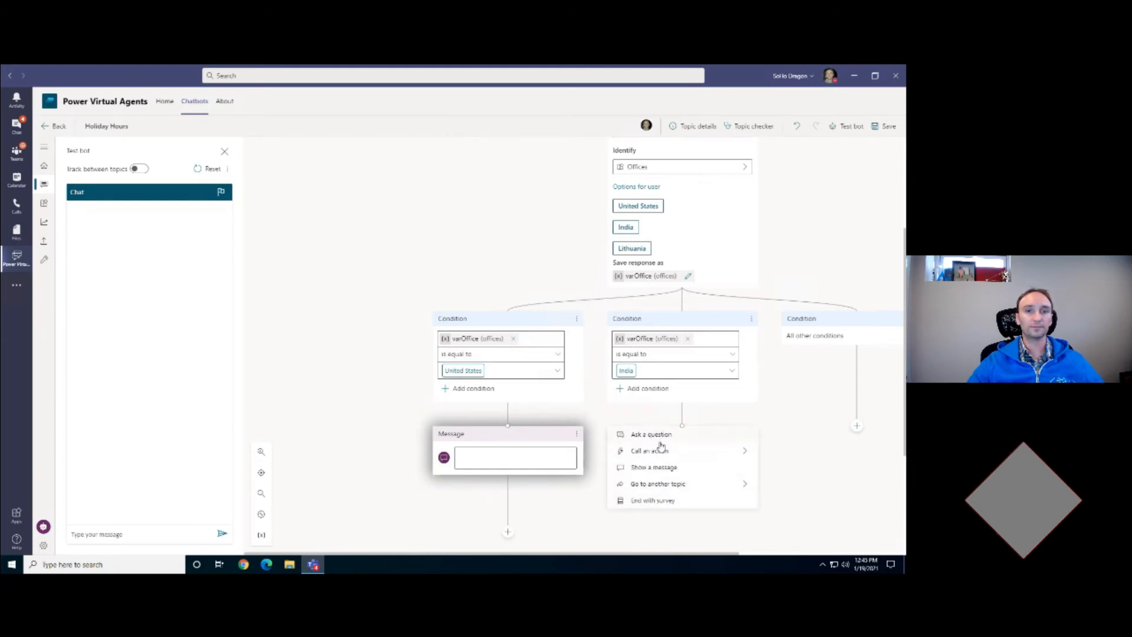
left_click(653, 466)
key("ctrl+v")
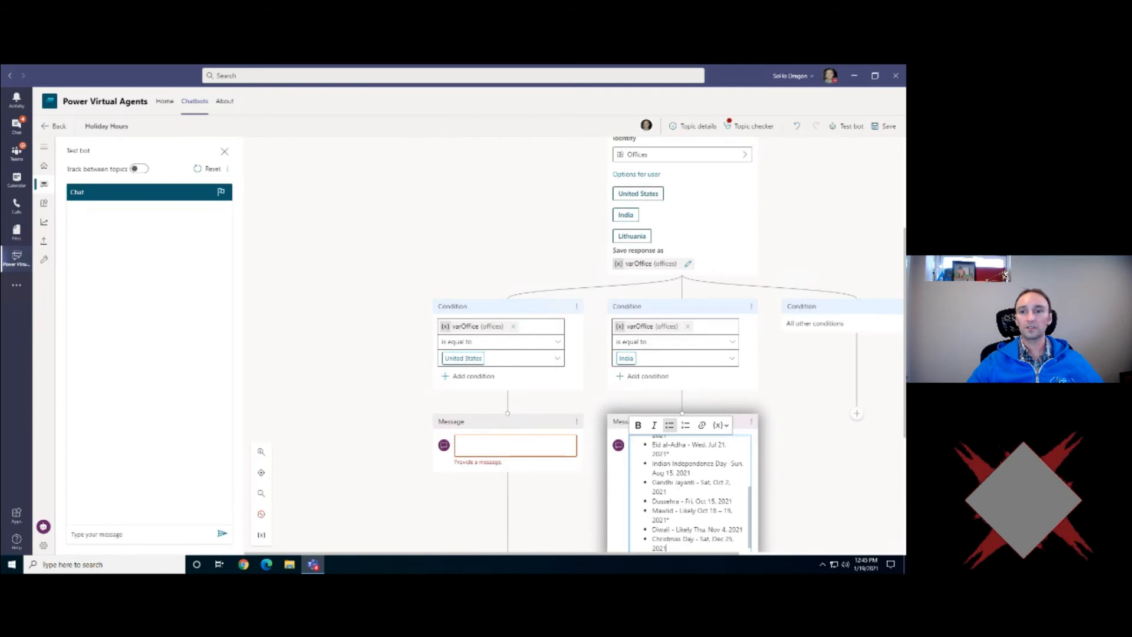
left_click(505, 442)
key("ctrl+v")
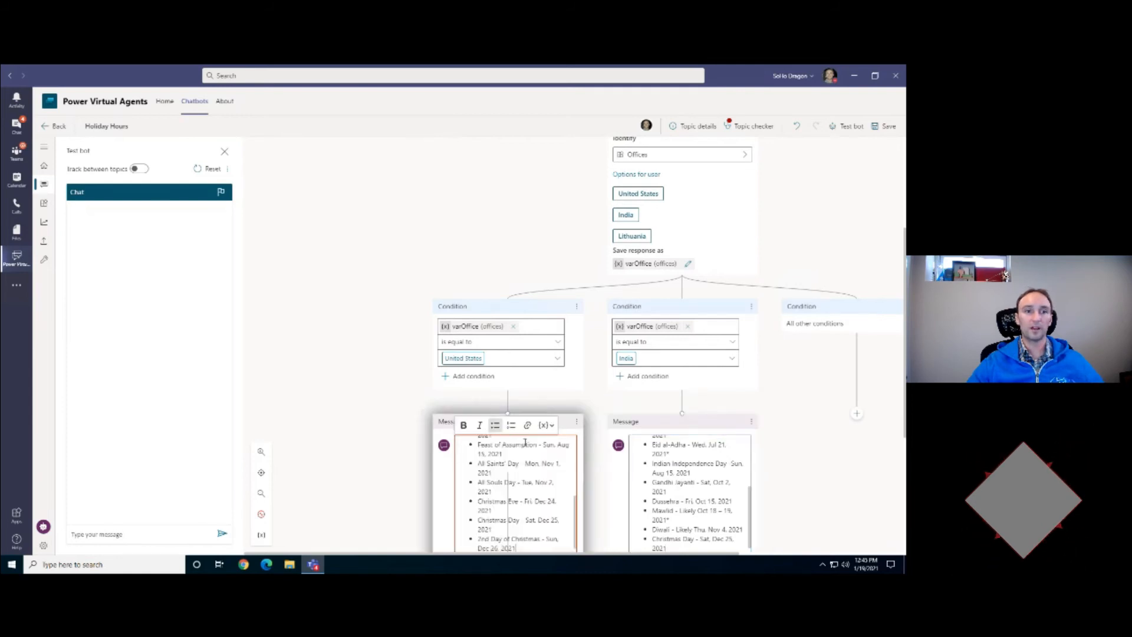
Step: Save the Holiday Hours topic and test it by sending the bot the message "holiday 2021"
left_click(866, 220)
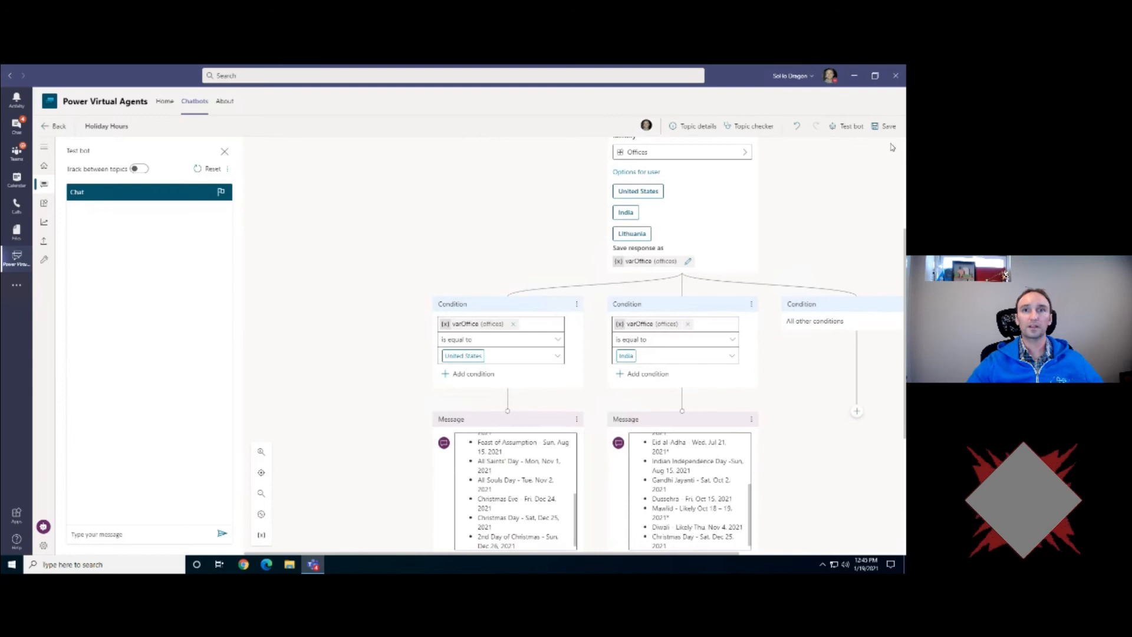
left_click(884, 126)
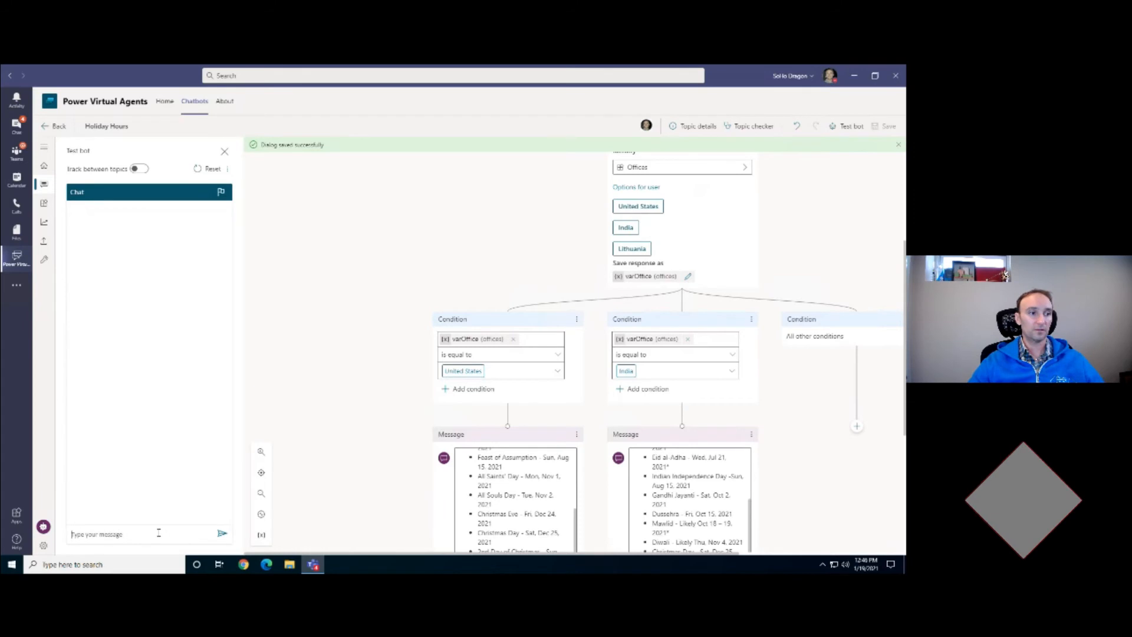
type("holiday 2021")
key("Return")
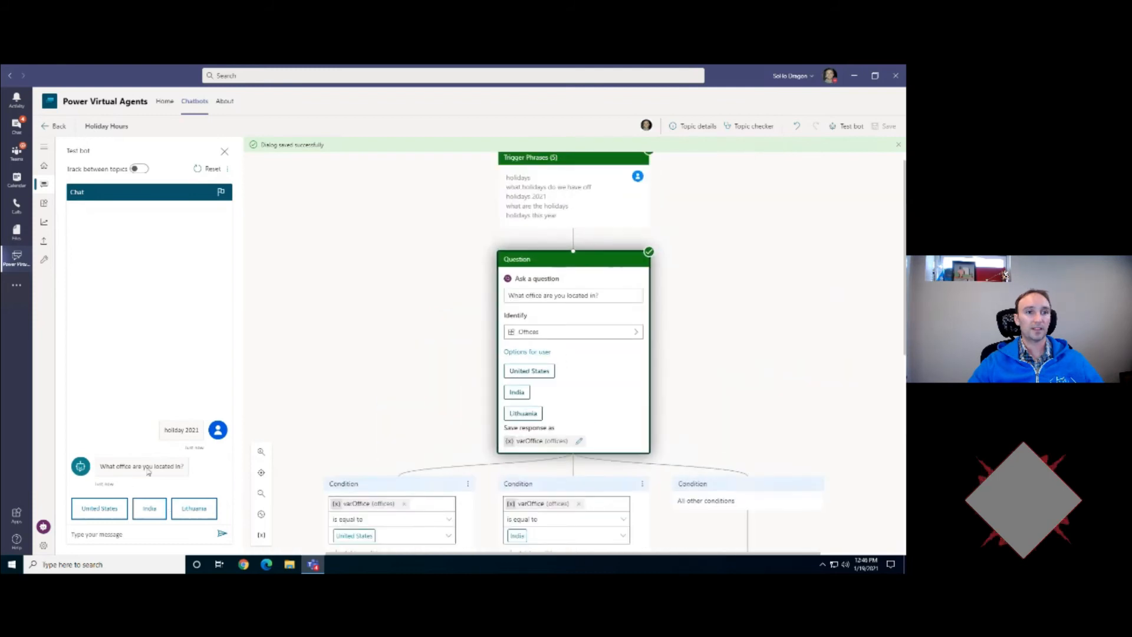
Step: Answer the test bot's office question with United States, and end the topic's United States branch with End of Conversation, saving the topic
left_click(103, 509)
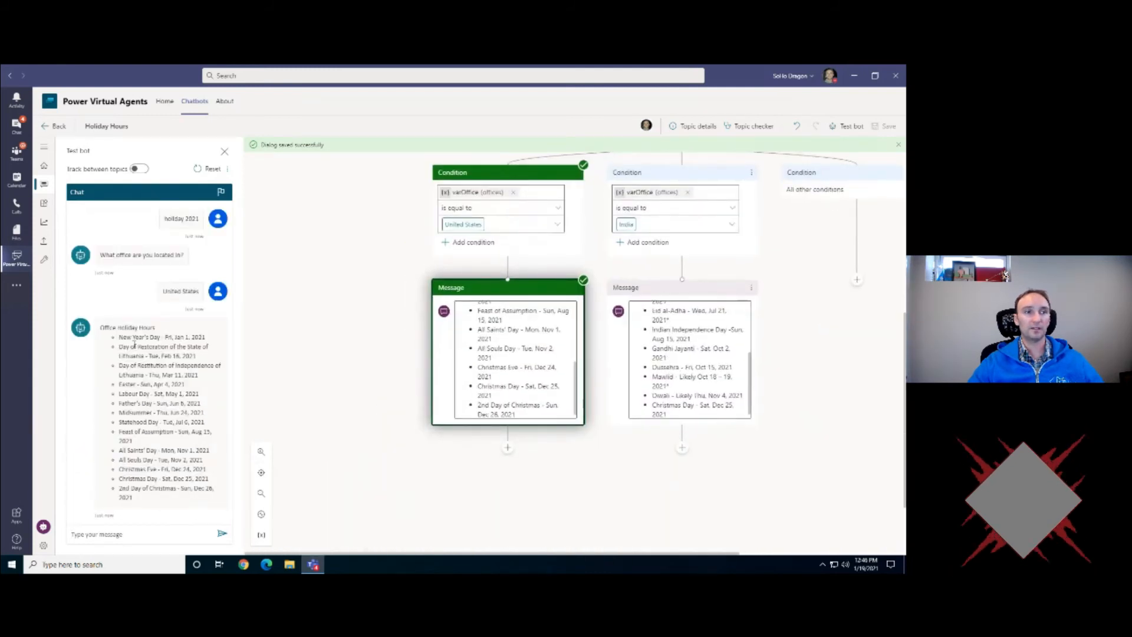
left_click(507, 447)
left_click(496, 538)
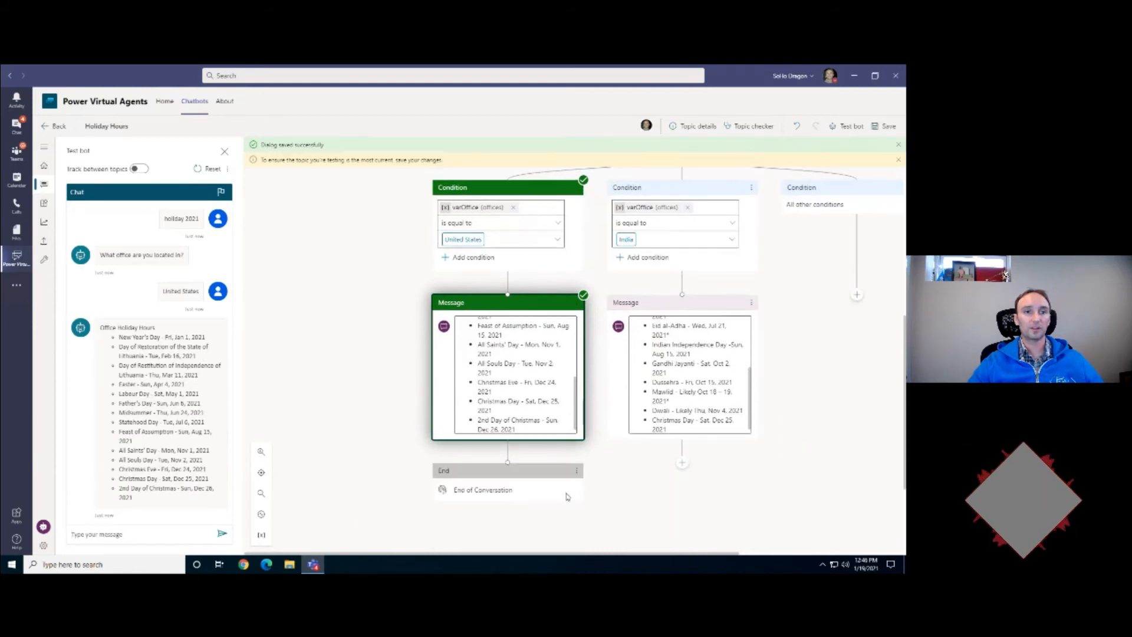
scroll(559, 493, "down", 2)
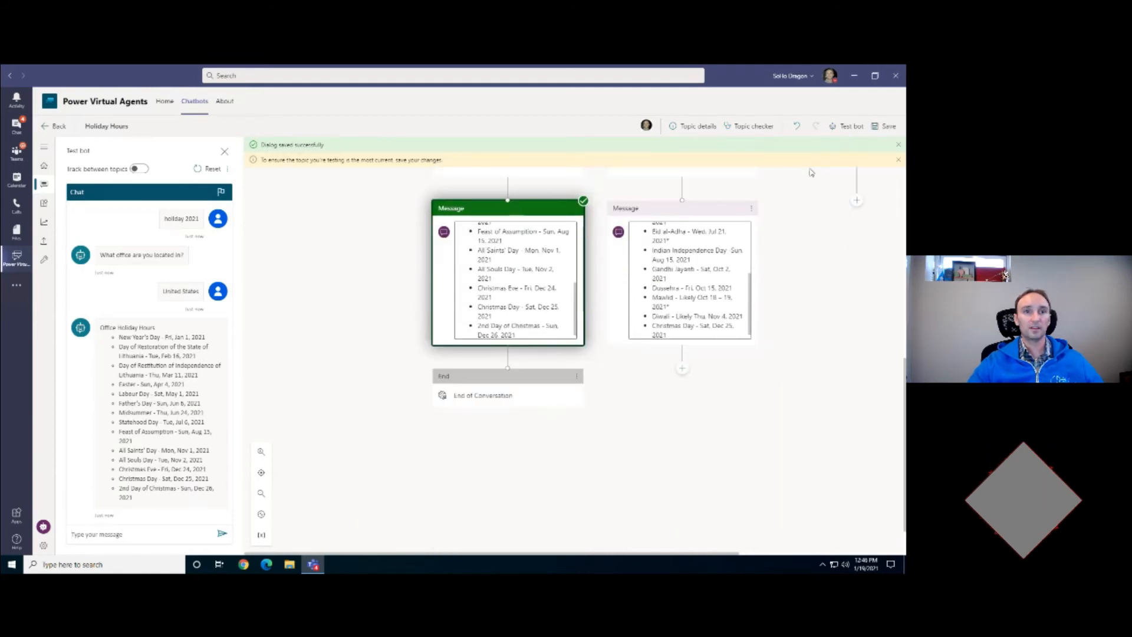
left_click(885, 126)
Step: Add an End of Conversation node below the India message, and reconnect that message to the United States branch's end node
left_click(684, 368)
left_click(653, 459)
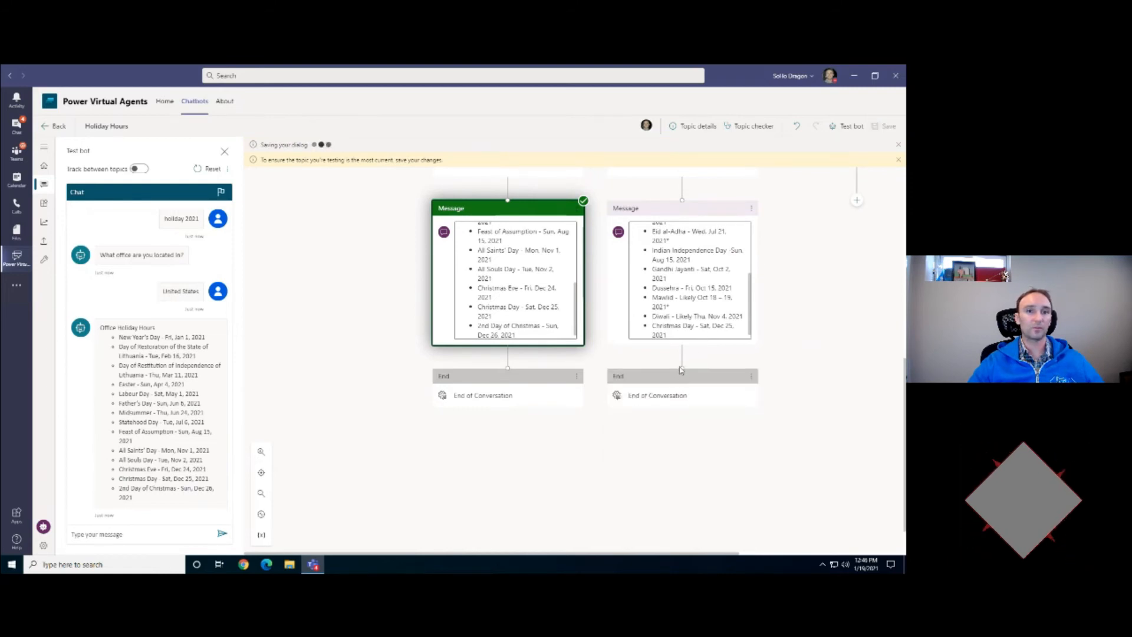
left_click(684, 356)
left_click(663, 448)
left_click_drag(683, 356, 507, 354)
Step: Delete the disconnected End of Conversation node beside the trigger phrases and save the topic
scroll(823, 287, "up", 5)
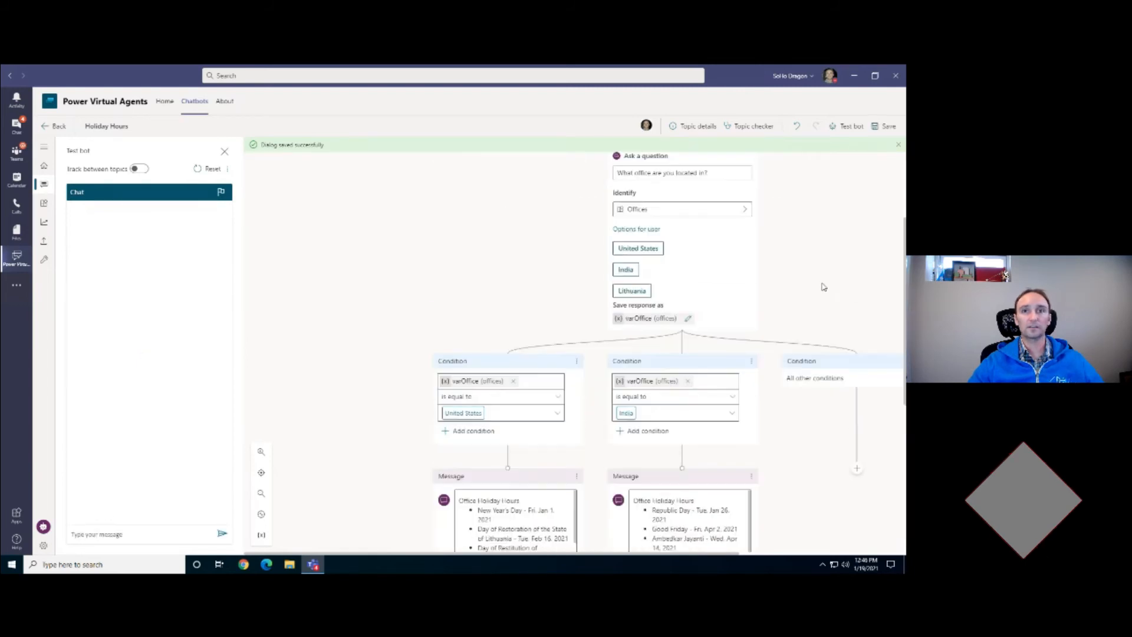
scroll(801, 298, "up", 2)
left_click(752, 174)
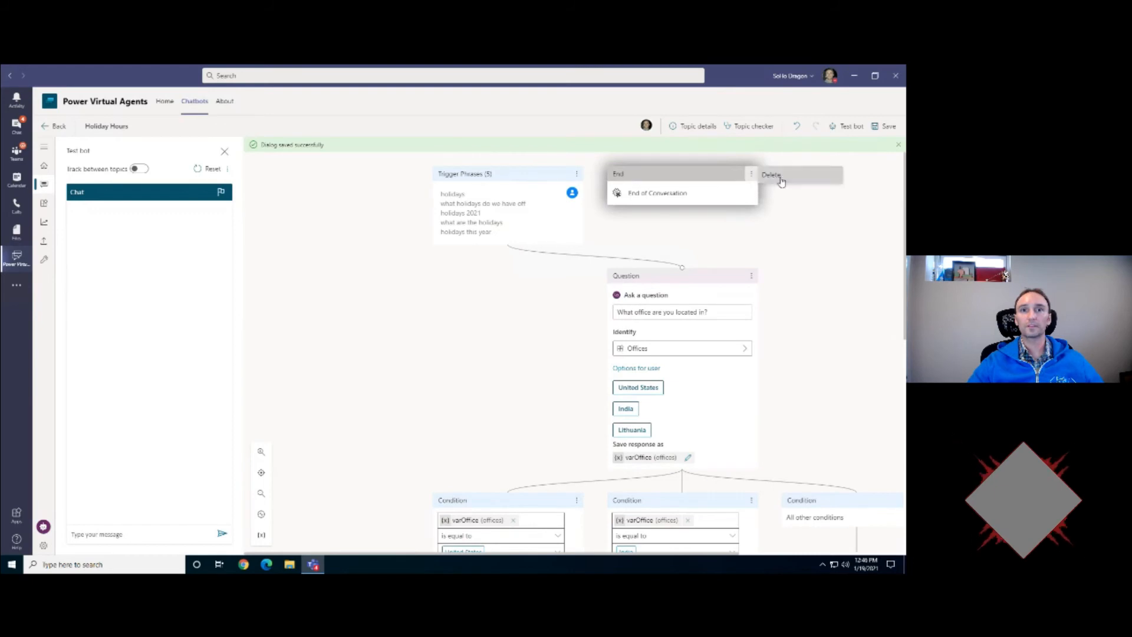
left_click(777, 179)
left_click(882, 127)
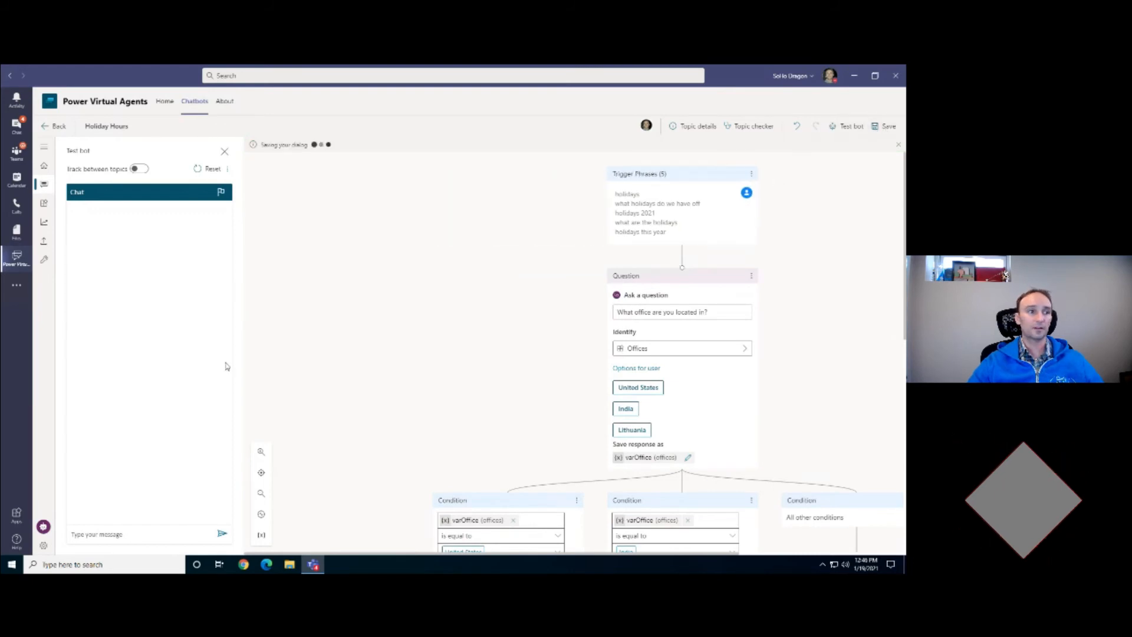
Step: Send the test bot the message "holidays" and choose United States as the office
type("holidays")
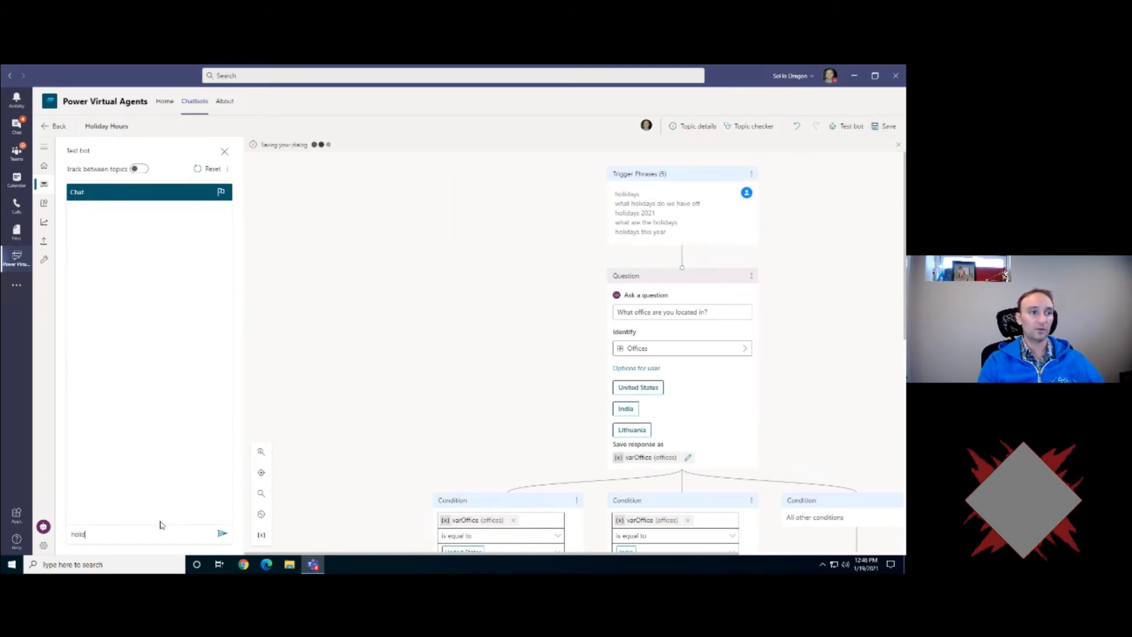
key("Return")
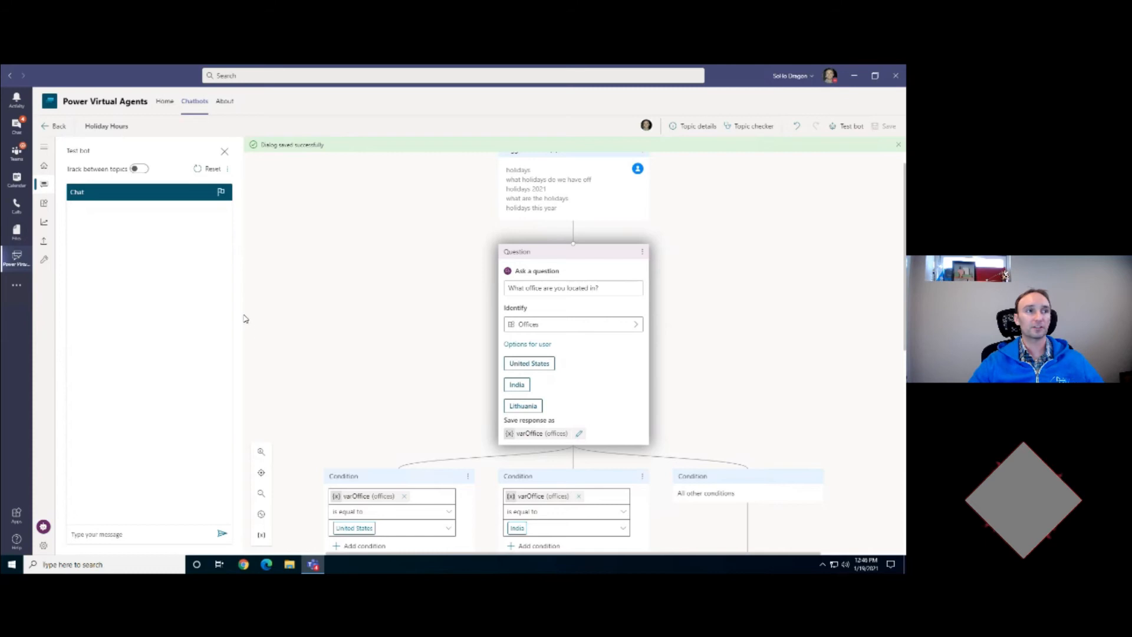
type("holidays")
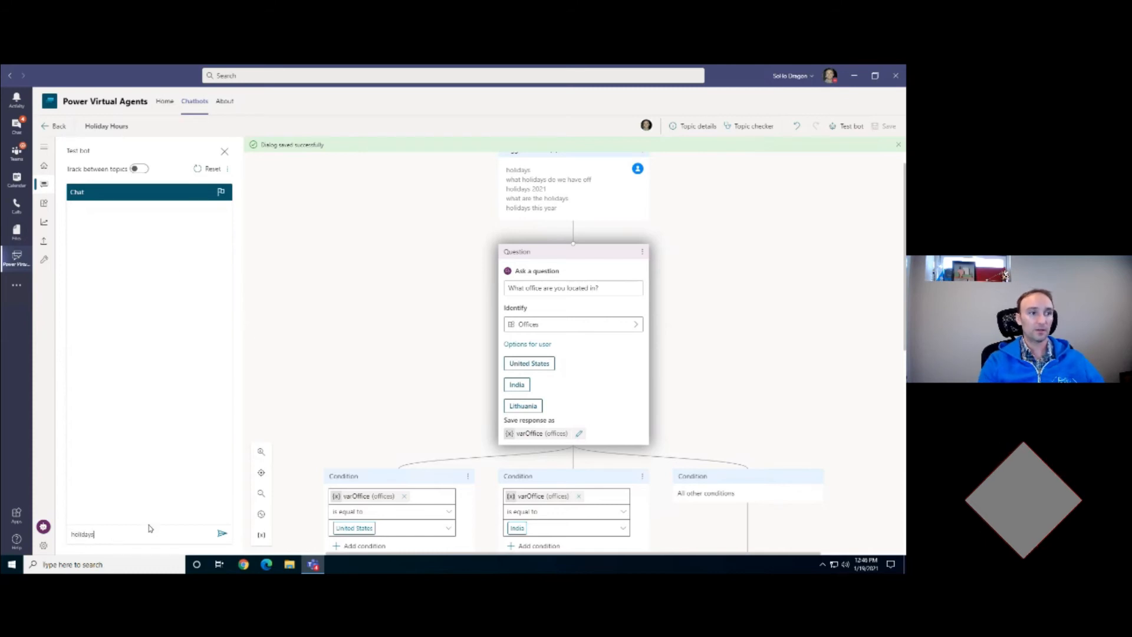
key("Return")
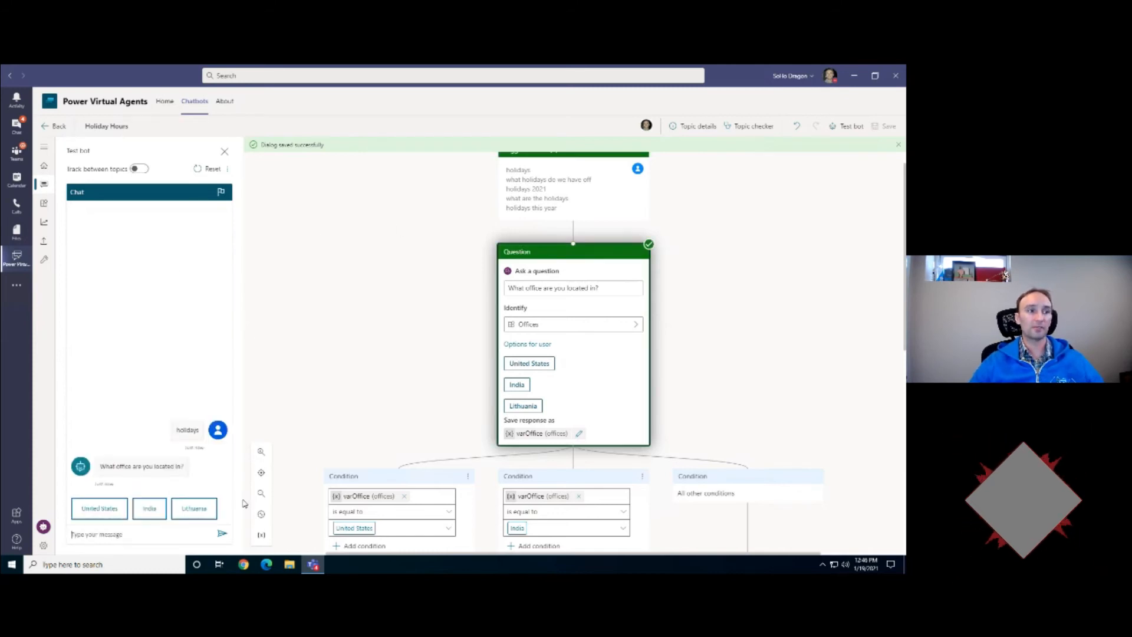
left_click(108, 514)
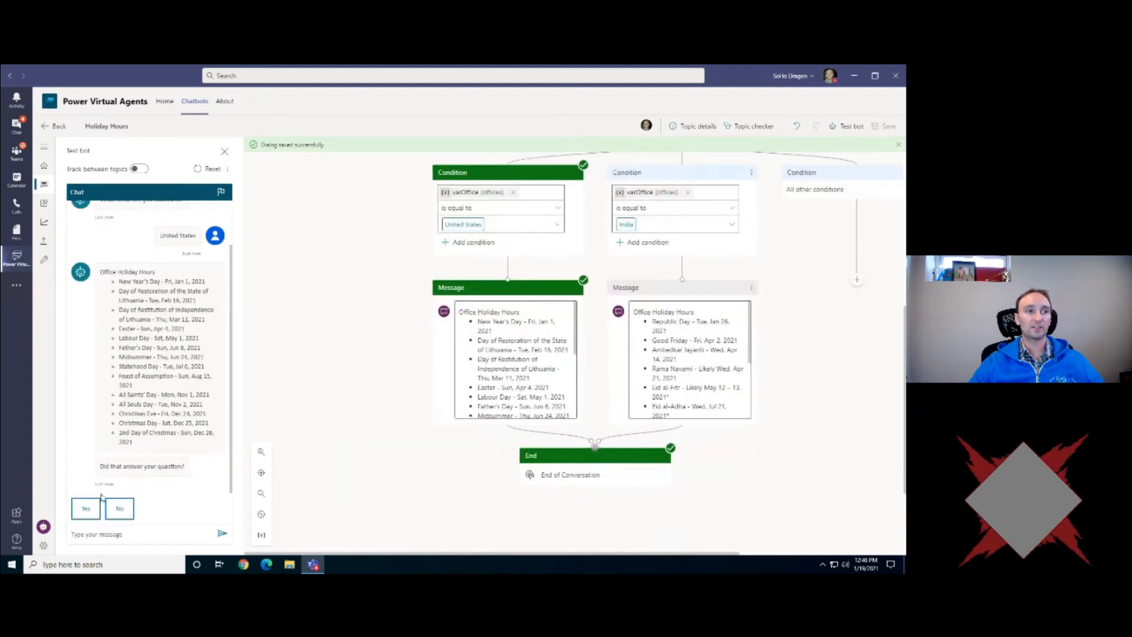
Step: Complete the bot's closing survey: answer Yes, rate the experience 5 stars, and answer Yes to further help
left_click(86, 509)
left_click(210, 484)
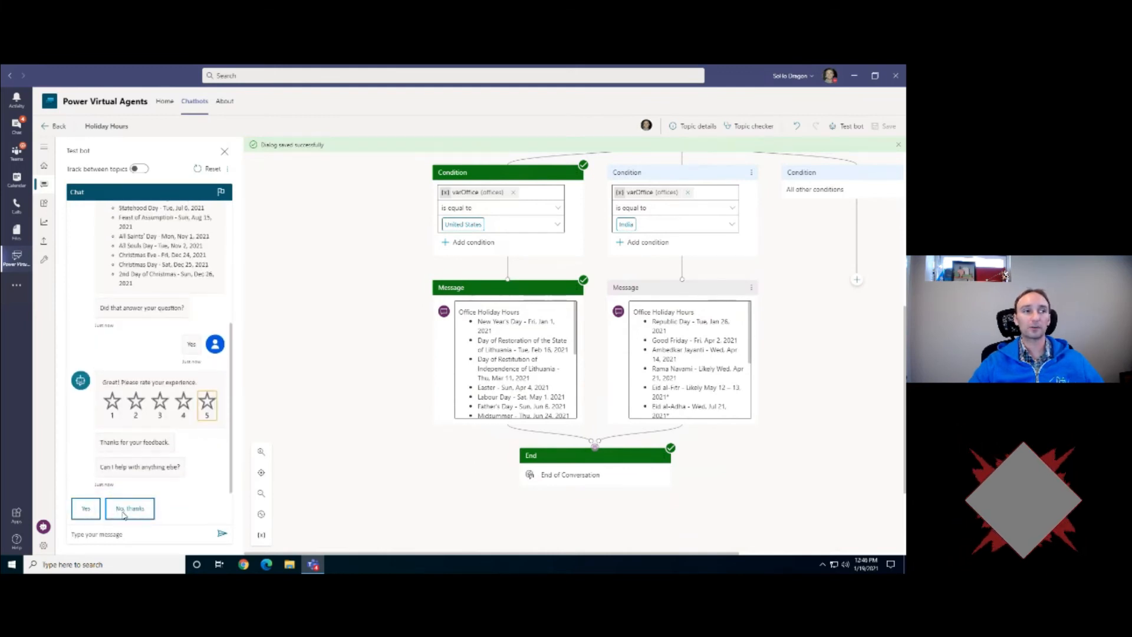
left_click(87, 509)
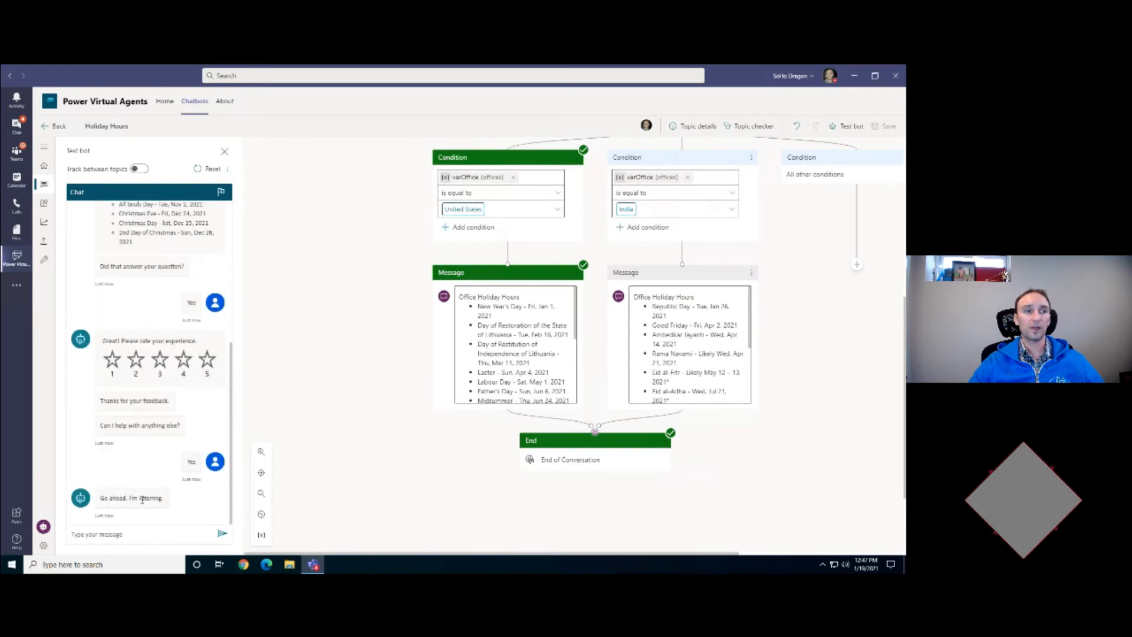
Step: View the topic behind the bot's "Can I help with anything else?" message and return to the topics list
left_click(104, 427)
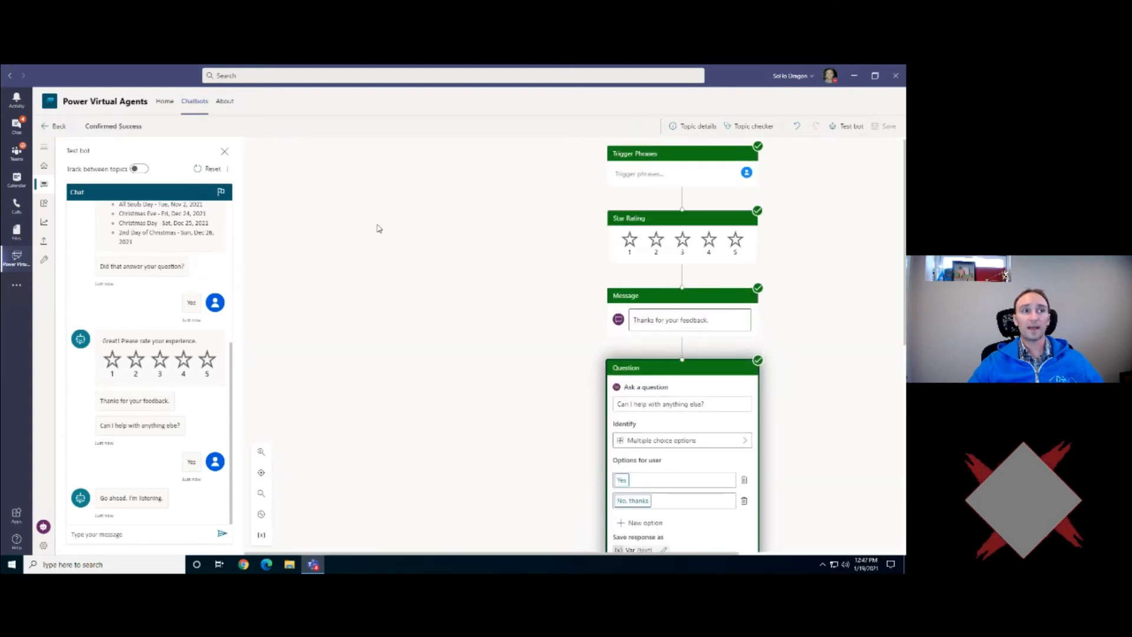
left_click(47, 127)
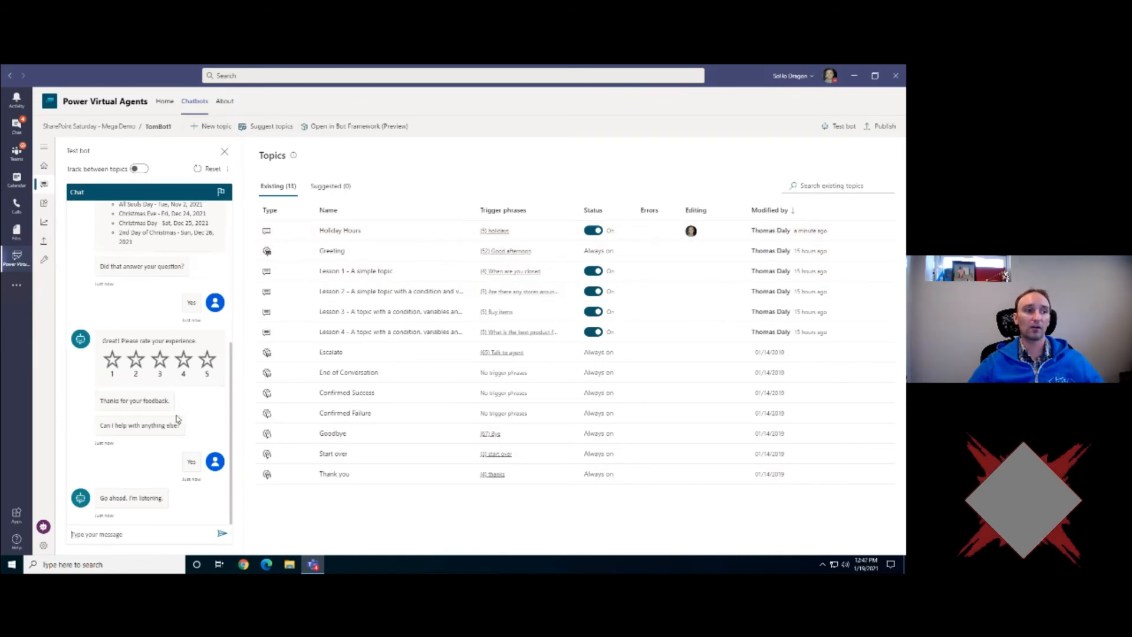
Step: Test the bot with the messages "hi" and "holidays", choosing United States as the office
left_click(158, 532)
type("hi")
key("Return")
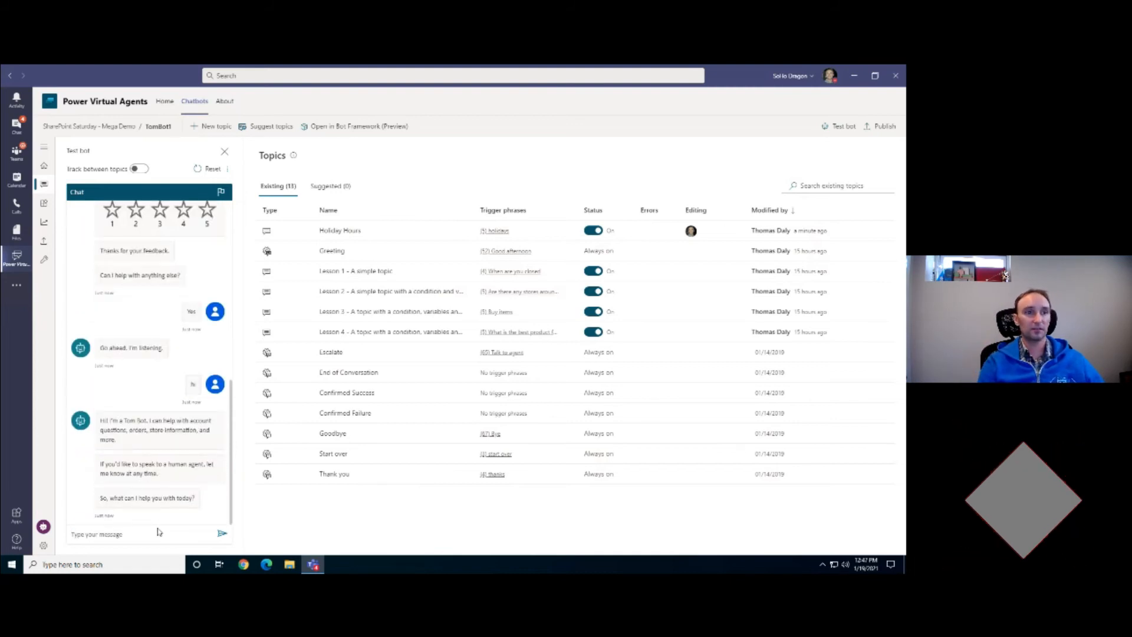
type("h")
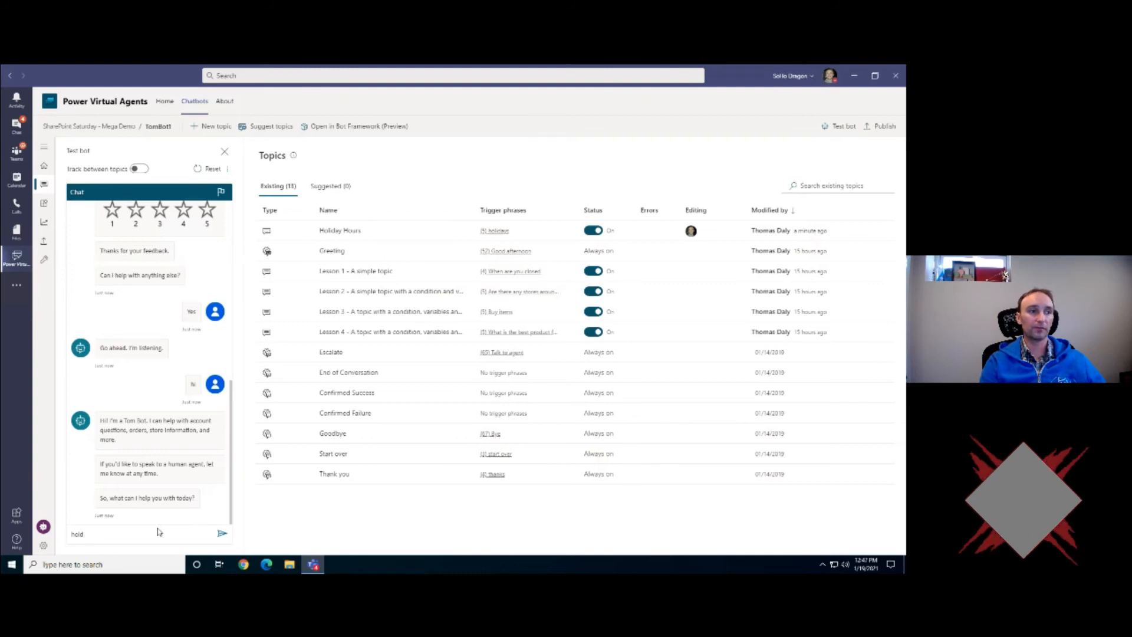
type("olidays")
key("Return")
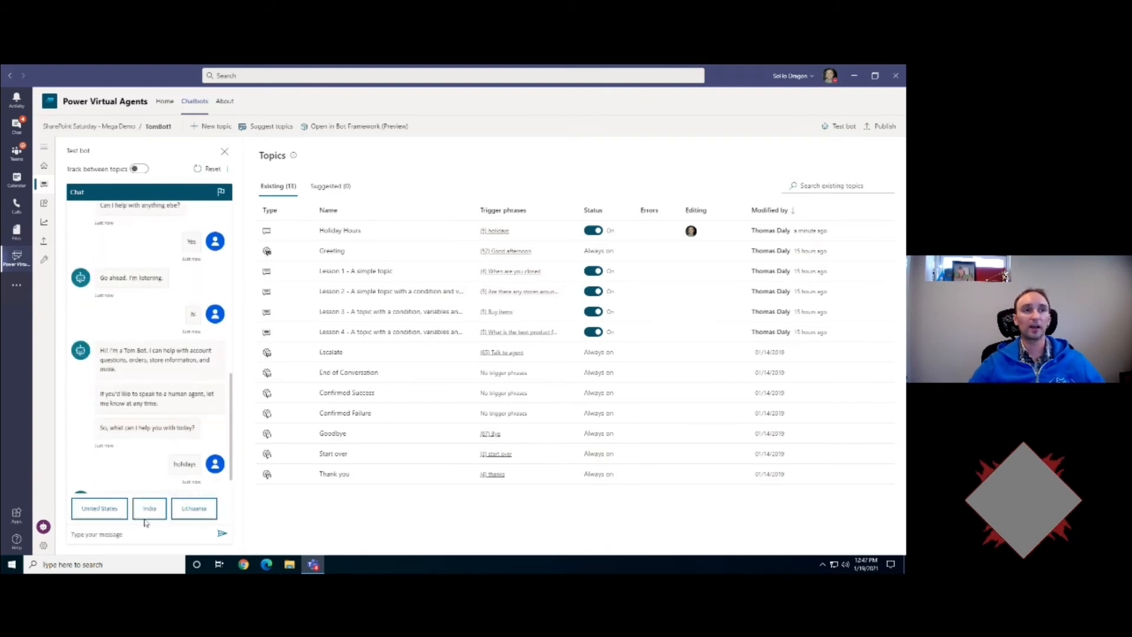
left_click(120, 510)
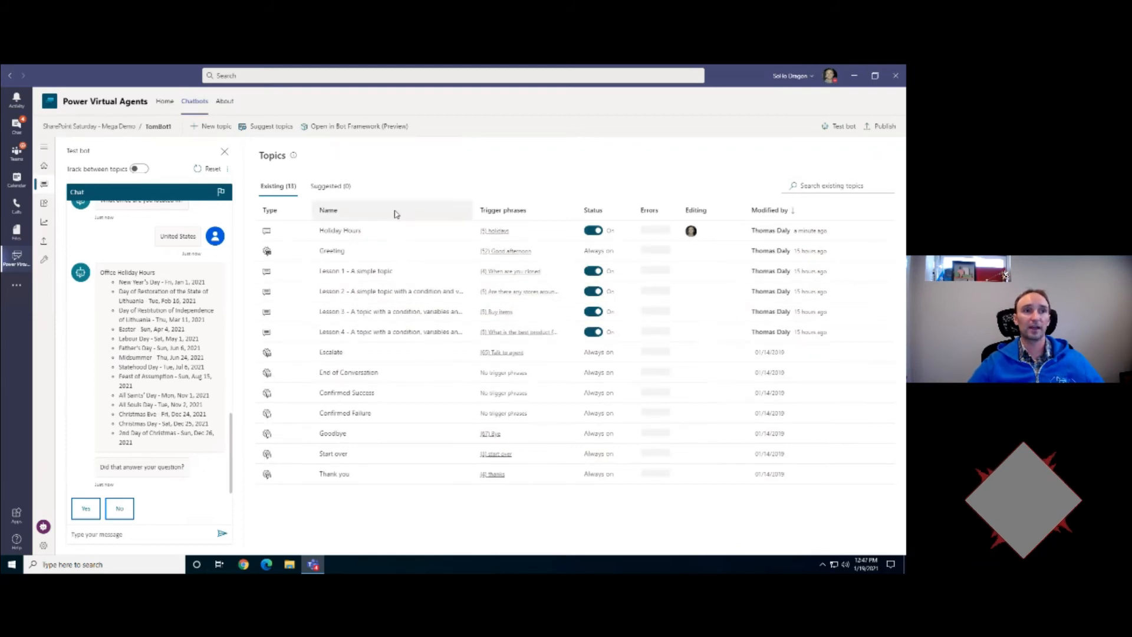
Step: Search the Teams apps for "power" and open Power Virtual Agents
left_click(44, 165)
left_click(44, 185)
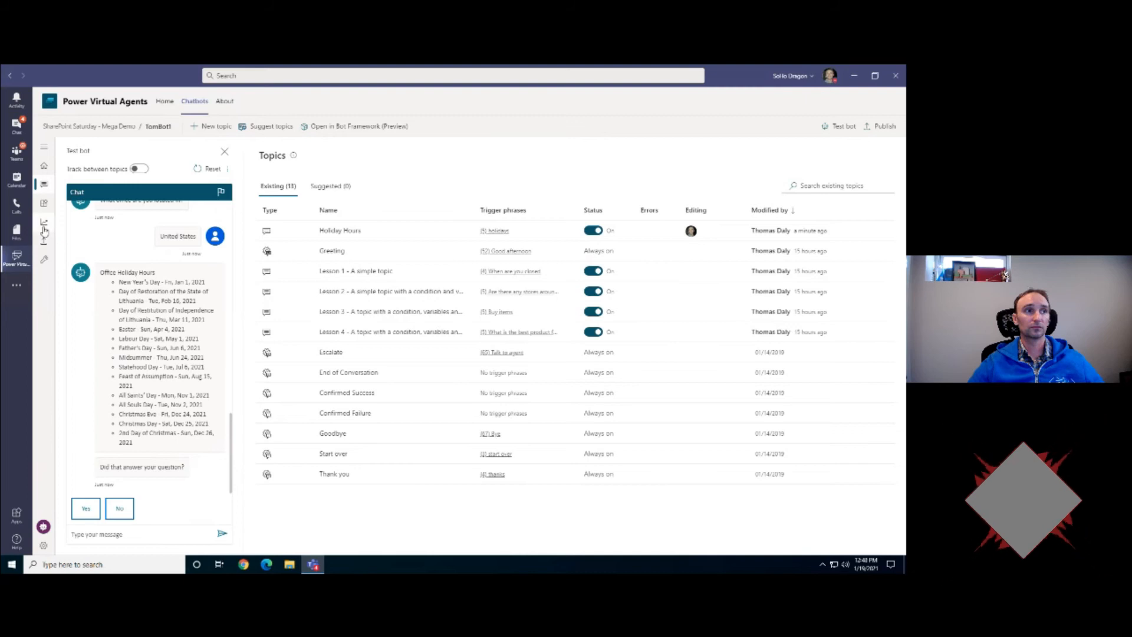
left_click(16, 285)
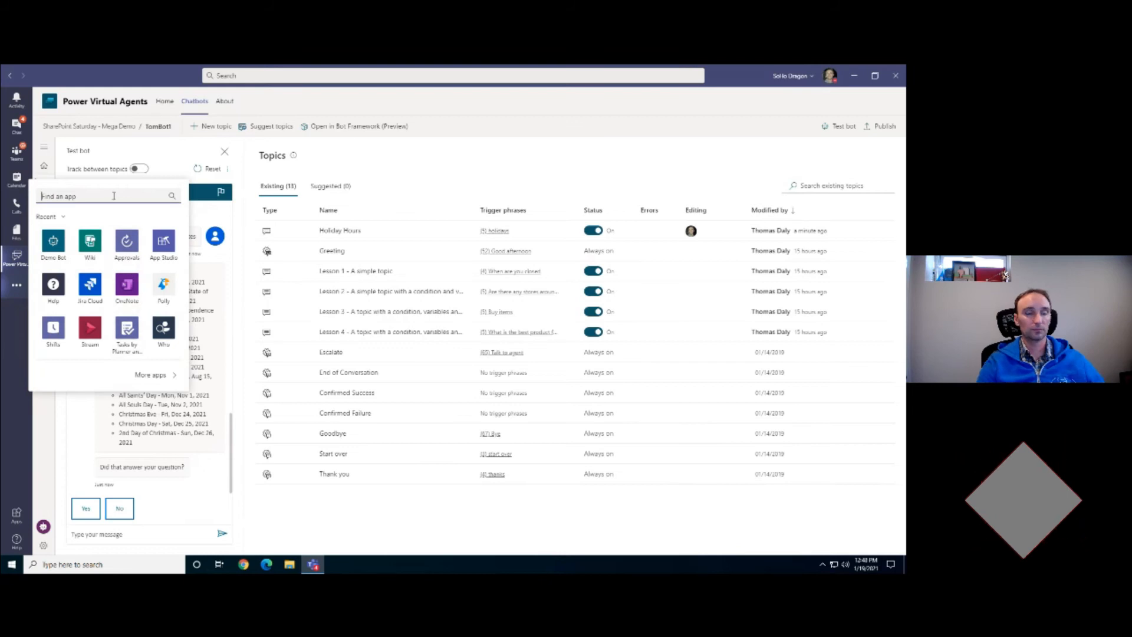
type("power")
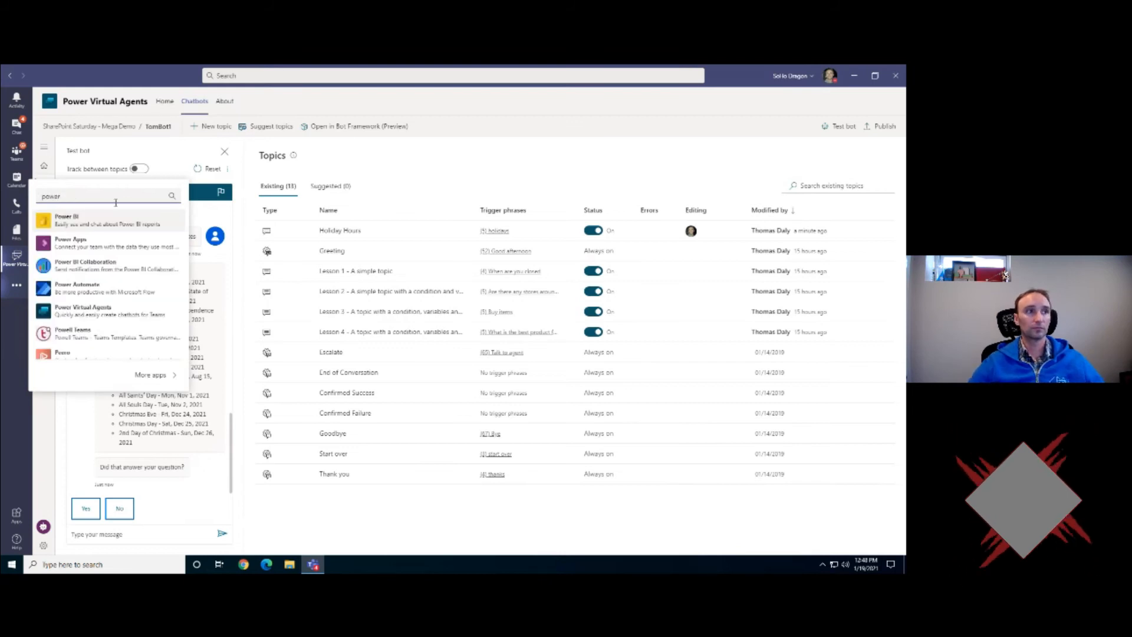
left_click(86, 309)
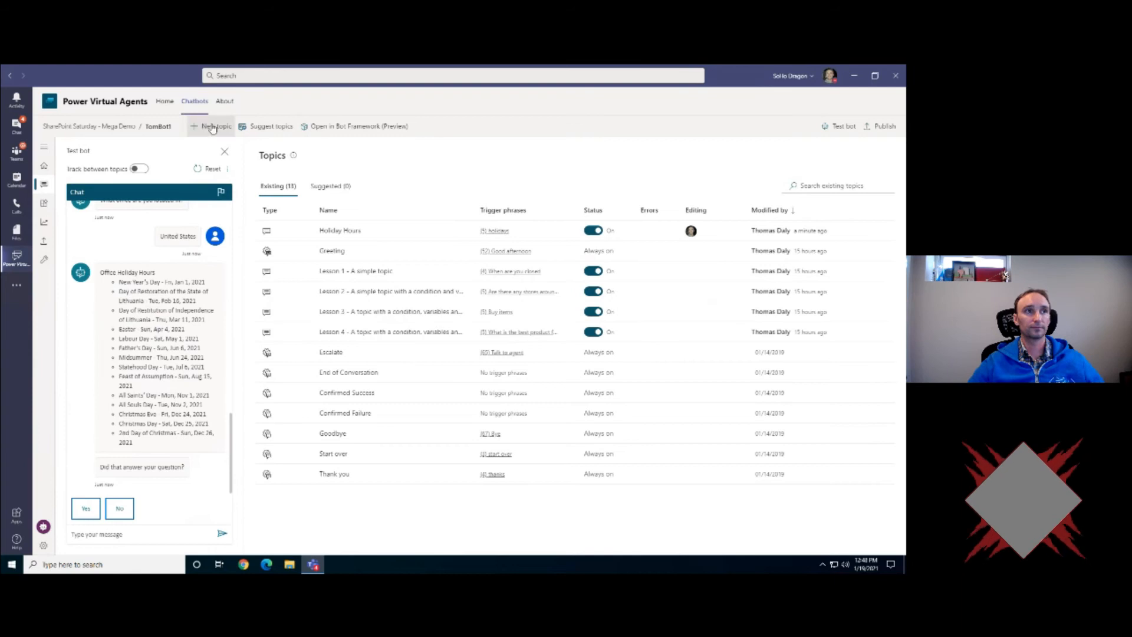
Step: Open Demo Bot from the chatbots overview and display its topics list
double_click(169, 105)
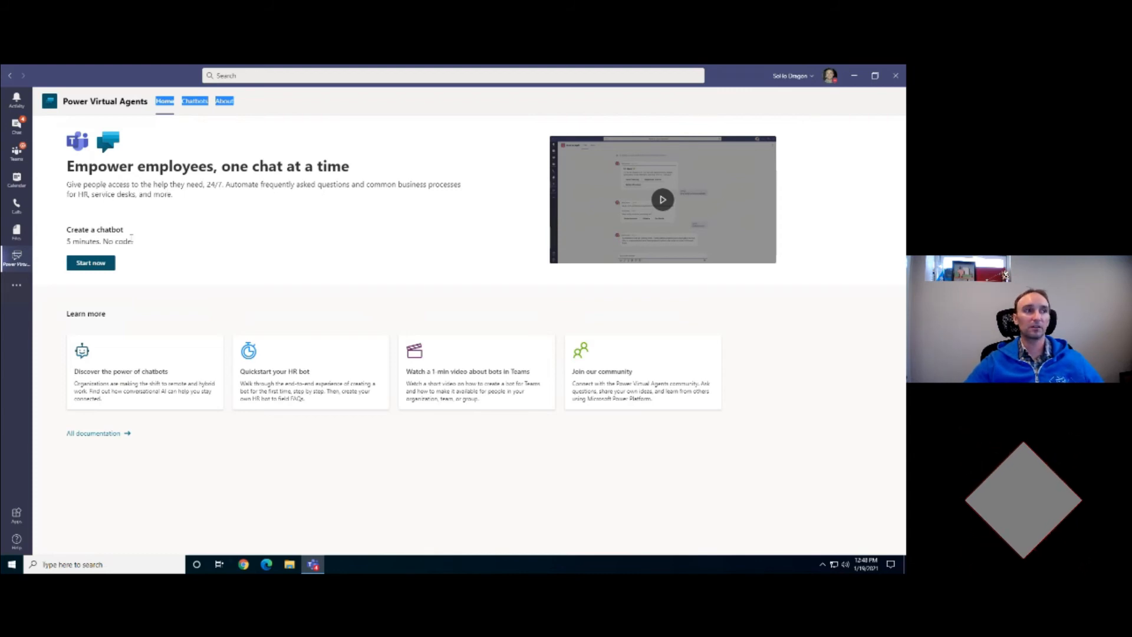
left_click(199, 111)
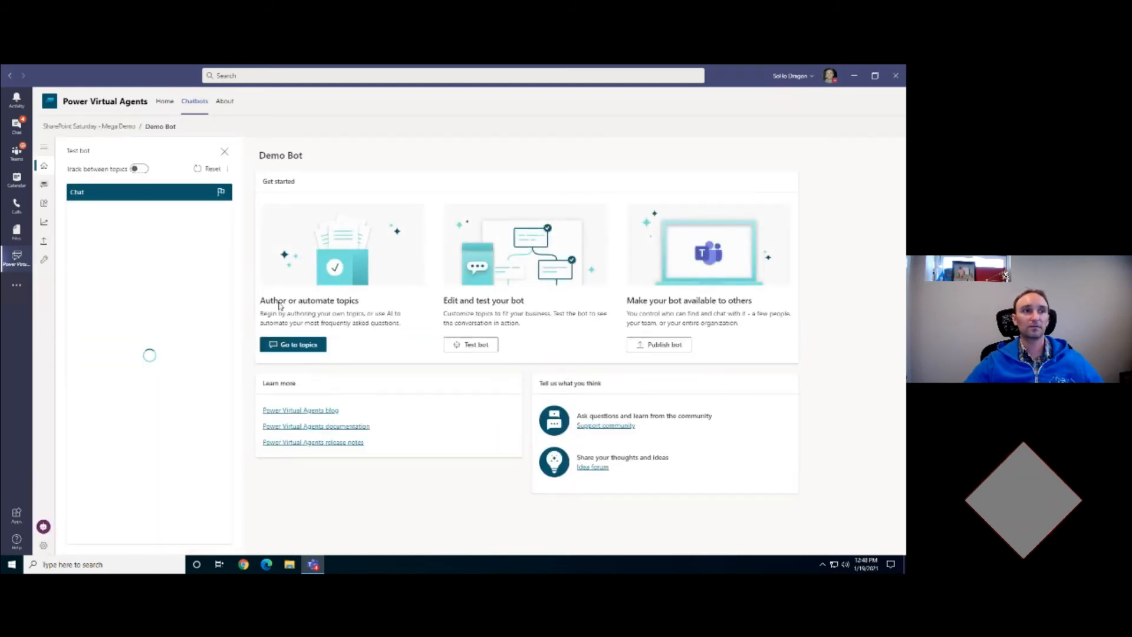
left_click(44, 184)
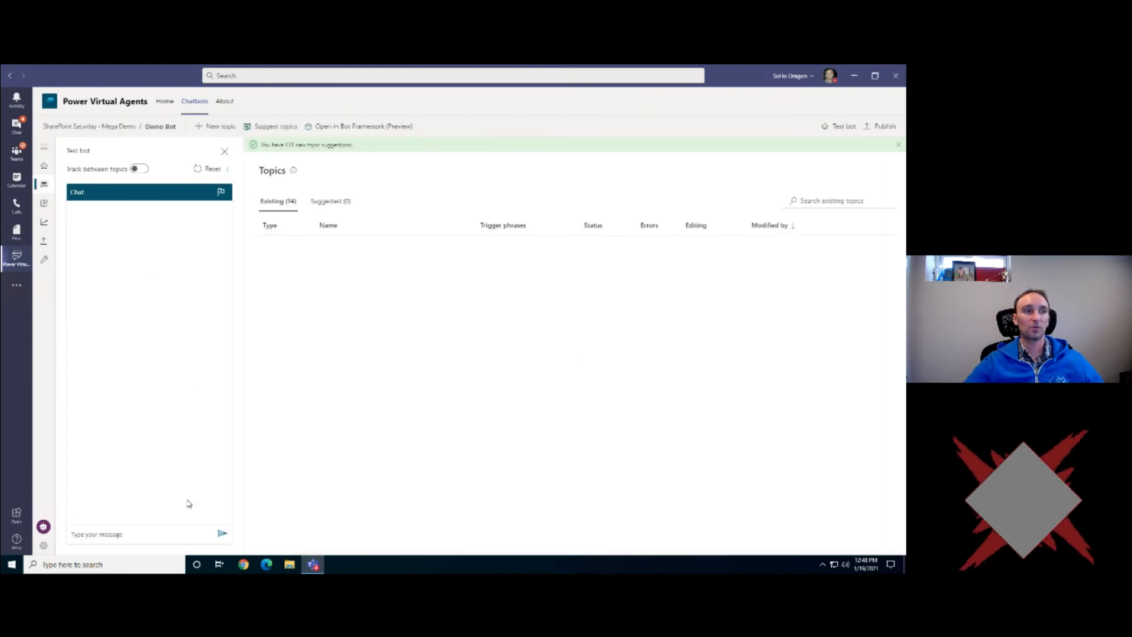
Step: Test Demo Bot with the message "holidays", choosing the Other office and answering Yes to the follow-up question
left_click(177, 532)
type("holidays")
key("Return")
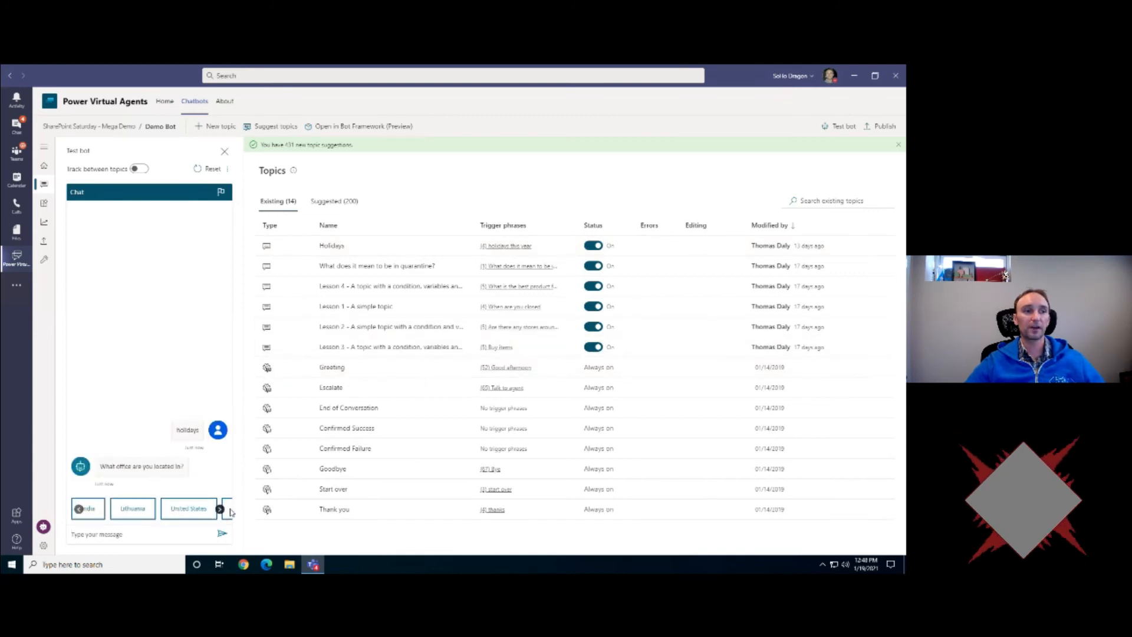
left_click(223, 510)
left_click(202, 511)
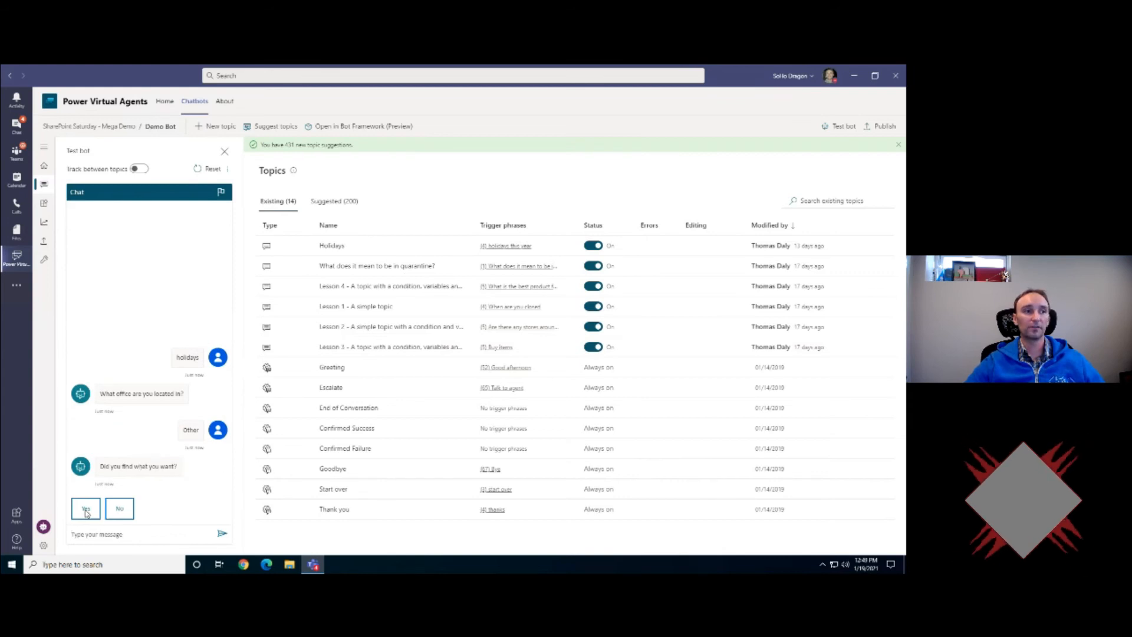
left_click(87, 511)
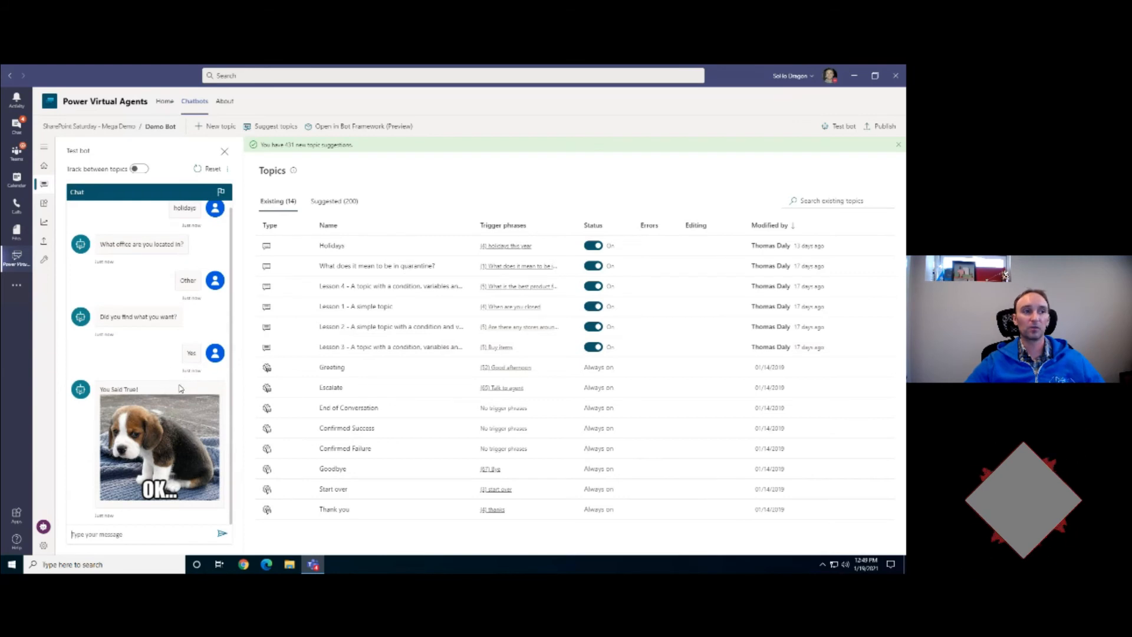
Step: Trace the tested conversation in the Holidays topic, examining the "Did you find what you want?" question, Power Automate action and result message
left_click_drag(105, 318, 191, 354)
left_click(106, 324)
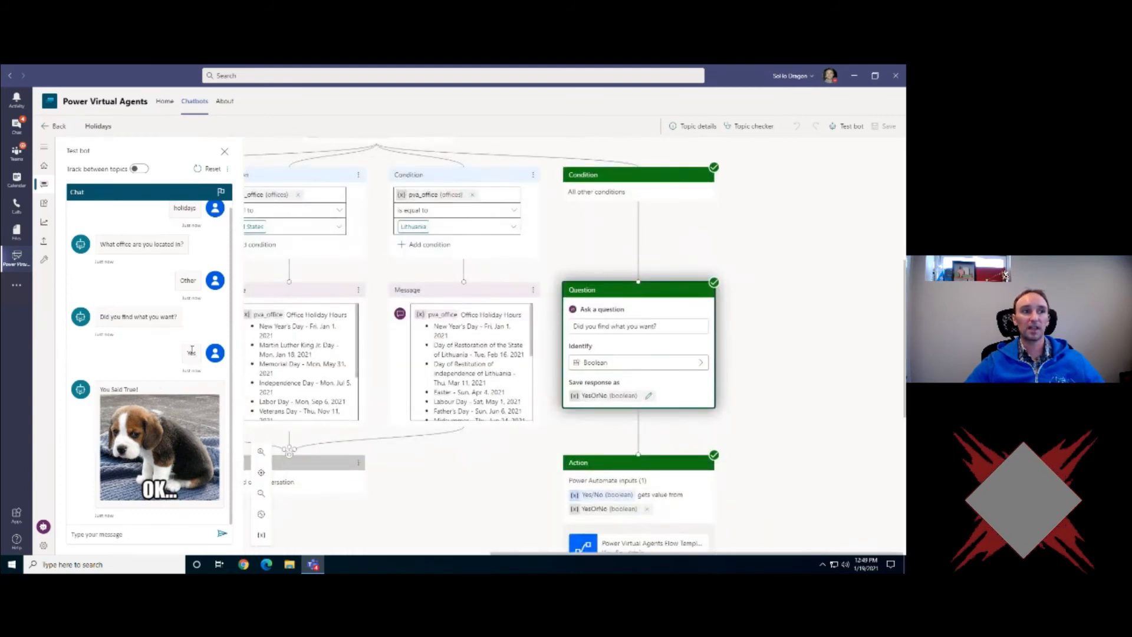
left_click_drag(128, 389, 136, 389)
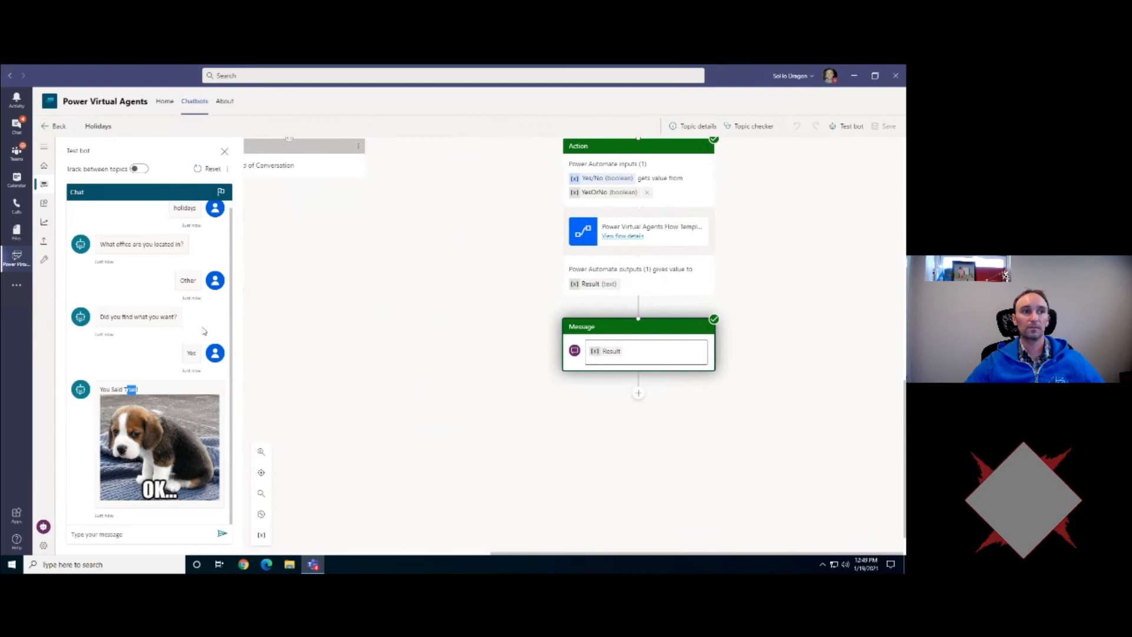
left_click(178, 363)
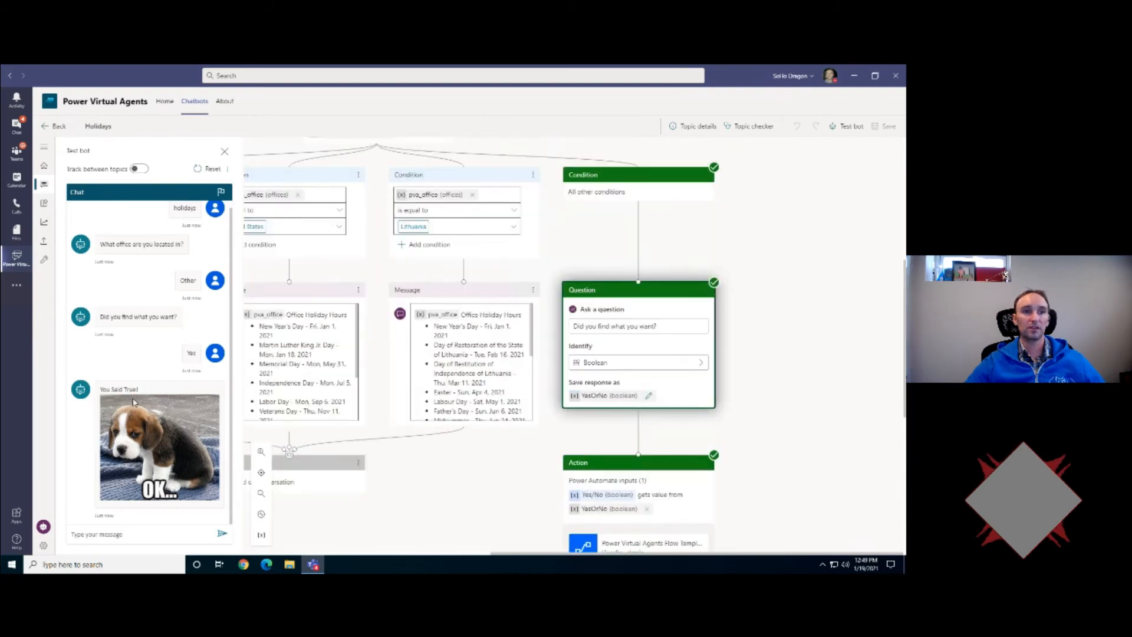
scroll(622, 417, "down", 1)
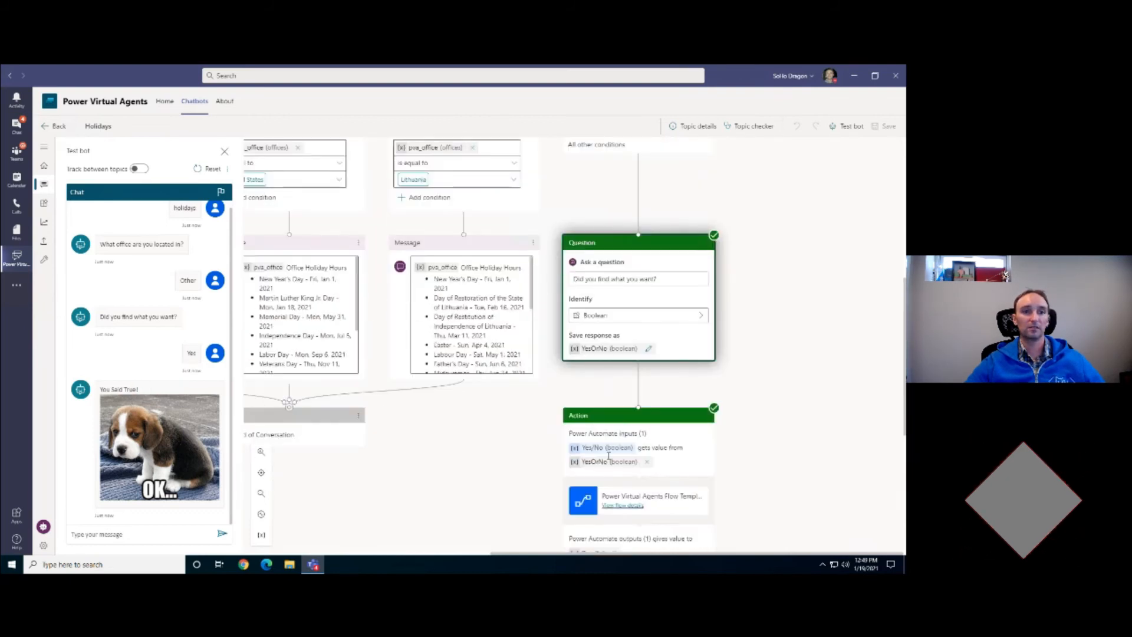
scroll(633, 513, "down", 1)
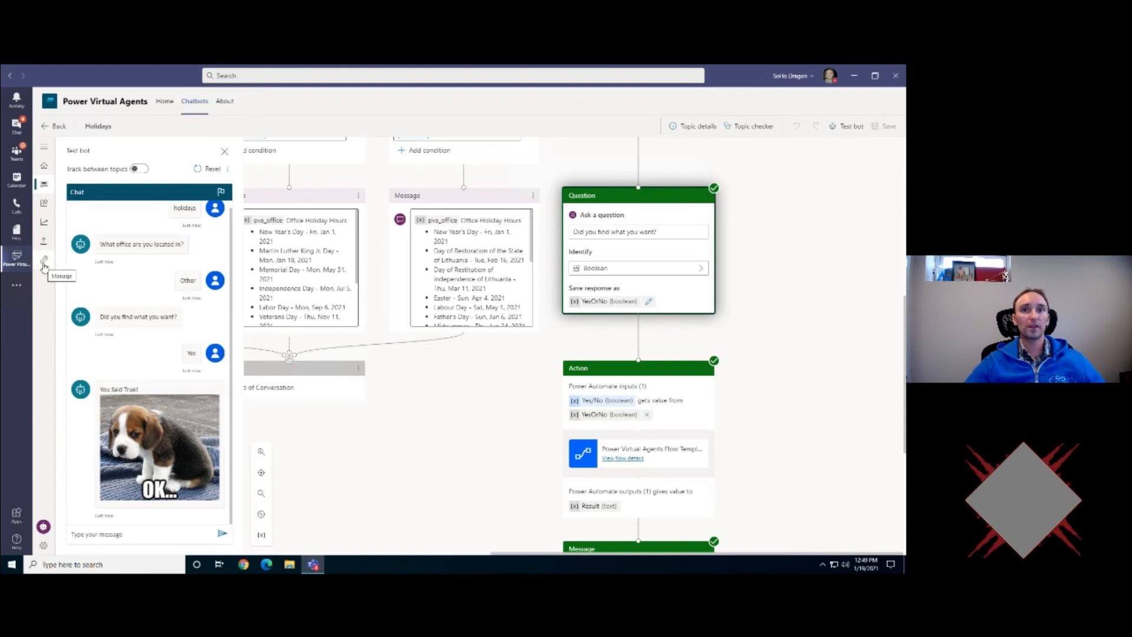
Step: View Demo Bot's publishing page and its security settings for access, authentication and web channels
left_click(44, 240)
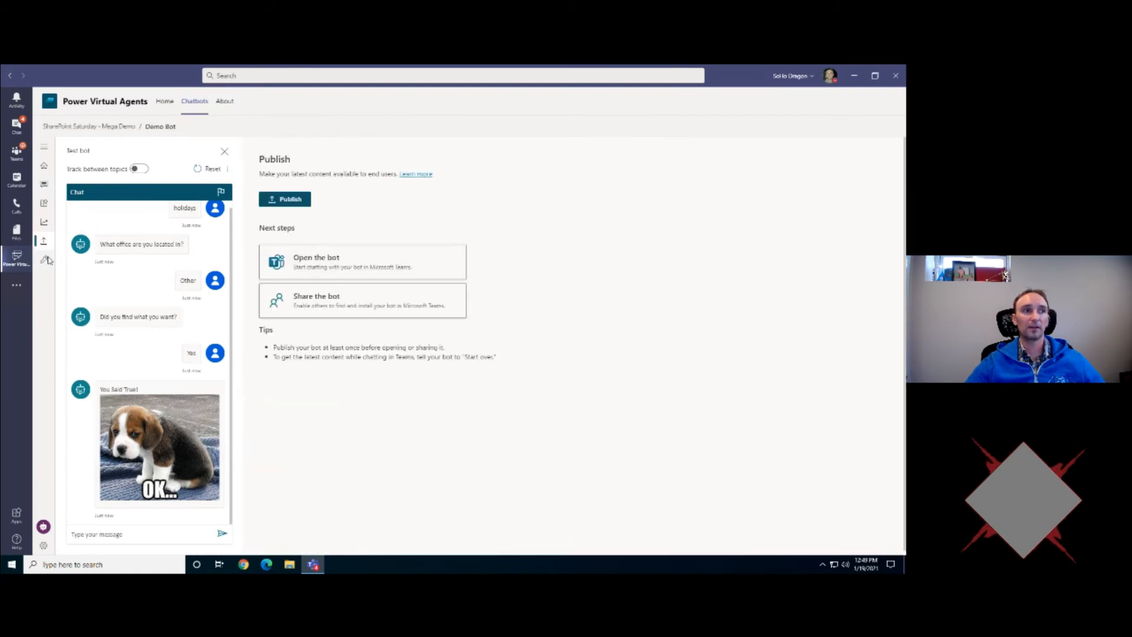
mouse_move(43, 259)
left_click(86, 320)
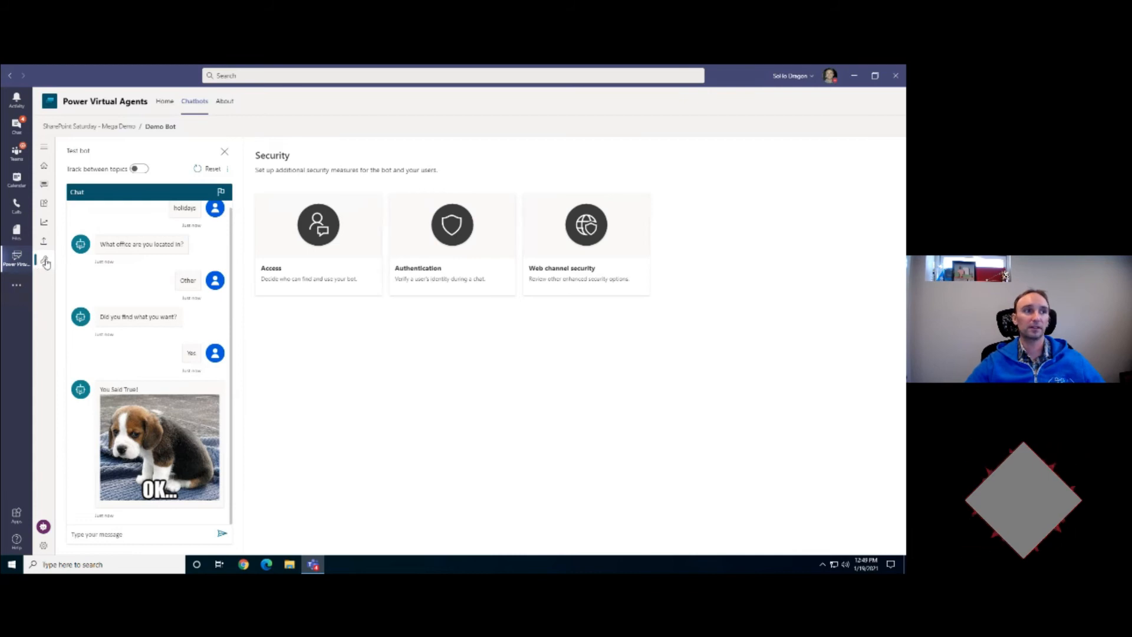
mouse_move(46, 264)
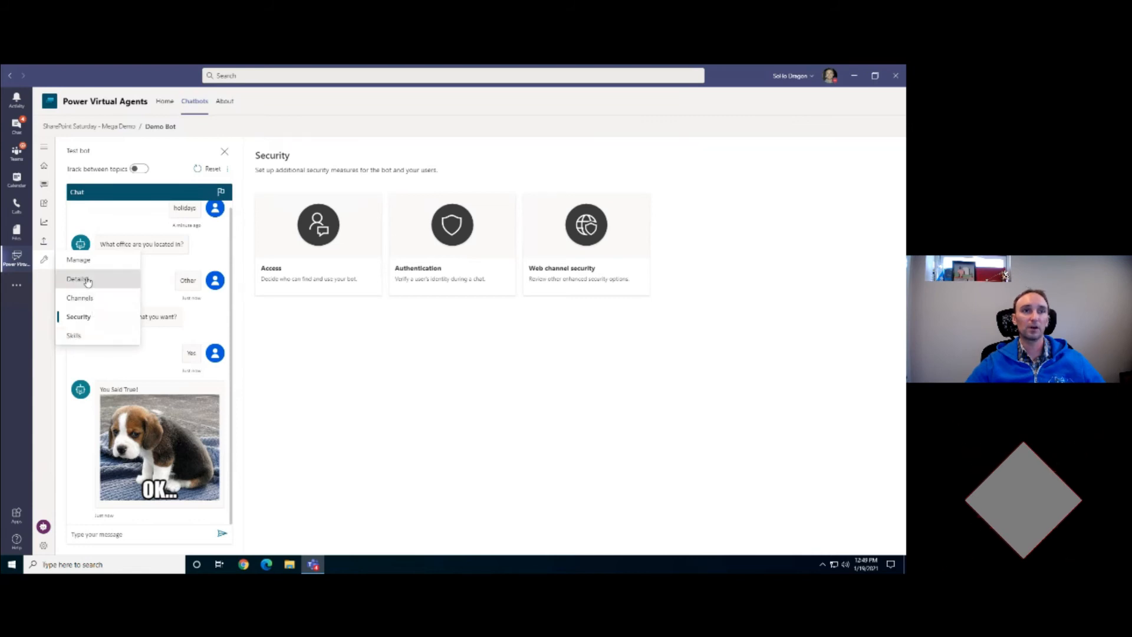
Step: Publish Demo Bot's latest content and confirm the publication
left_click(44, 241)
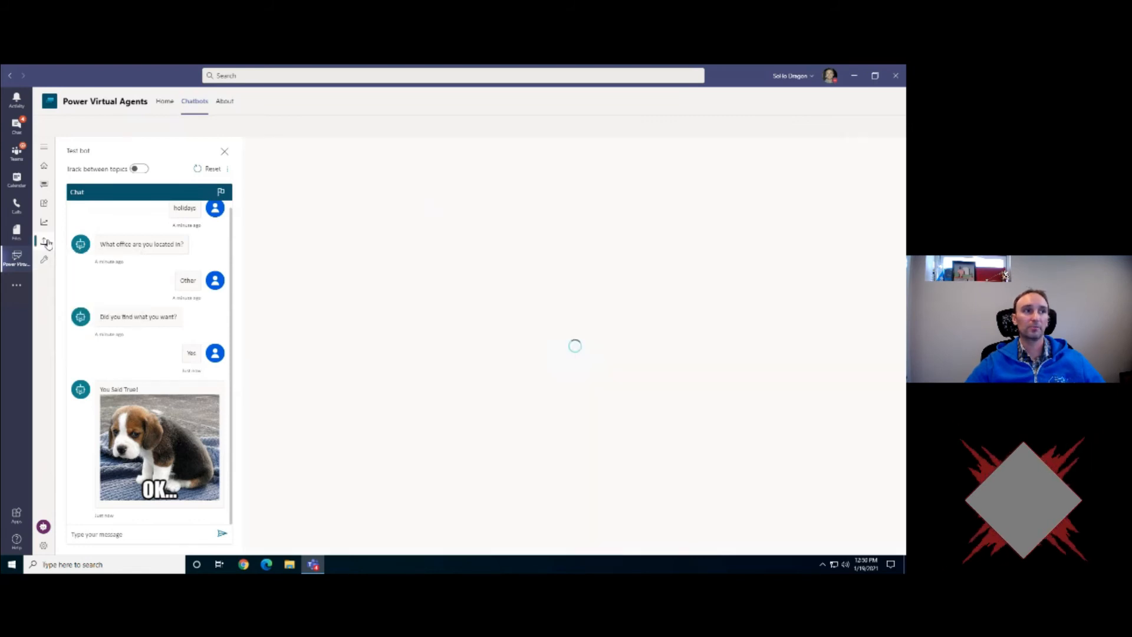
left_click(291, 201)
left_click(461, 352)
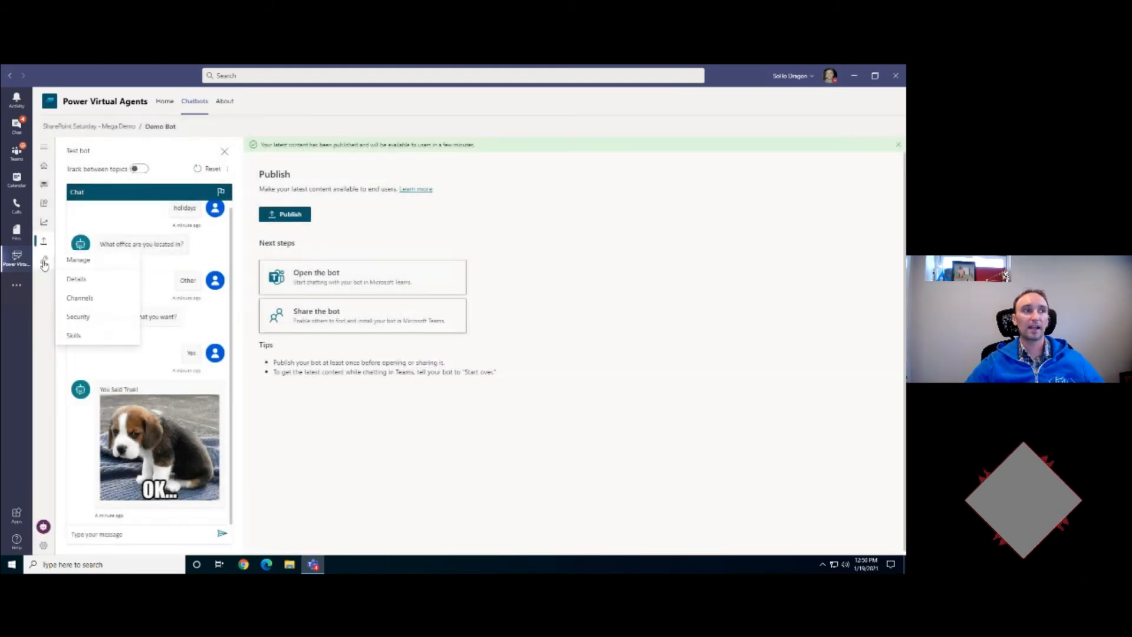
Step: Open Demo Bot's channels and examine the Custom website channel's secured-access notice and HTML chatbot description
left_click(83, 321)
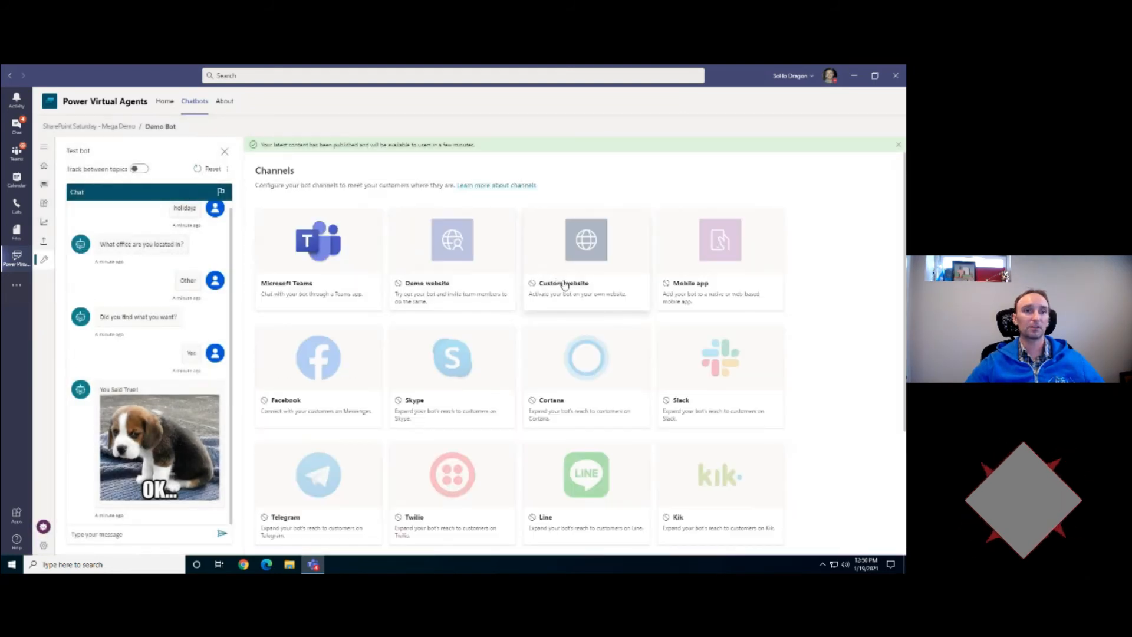
scroll(560, 277, "down", 1)
scroll(530, 333, "down", 1)
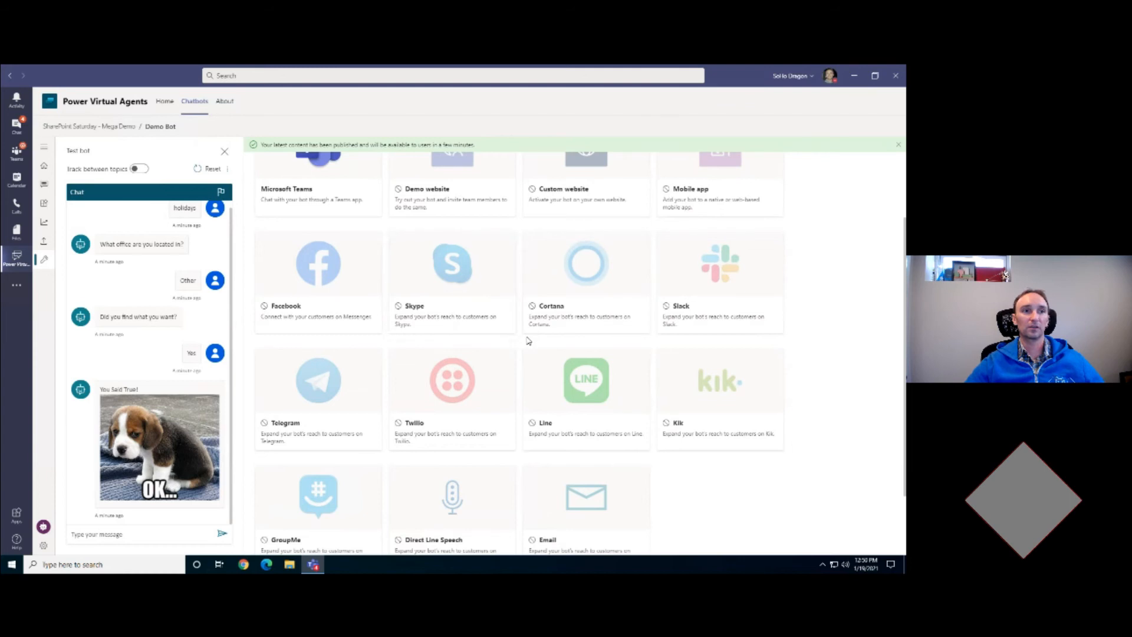
scroll(356, 307, "up", 1)
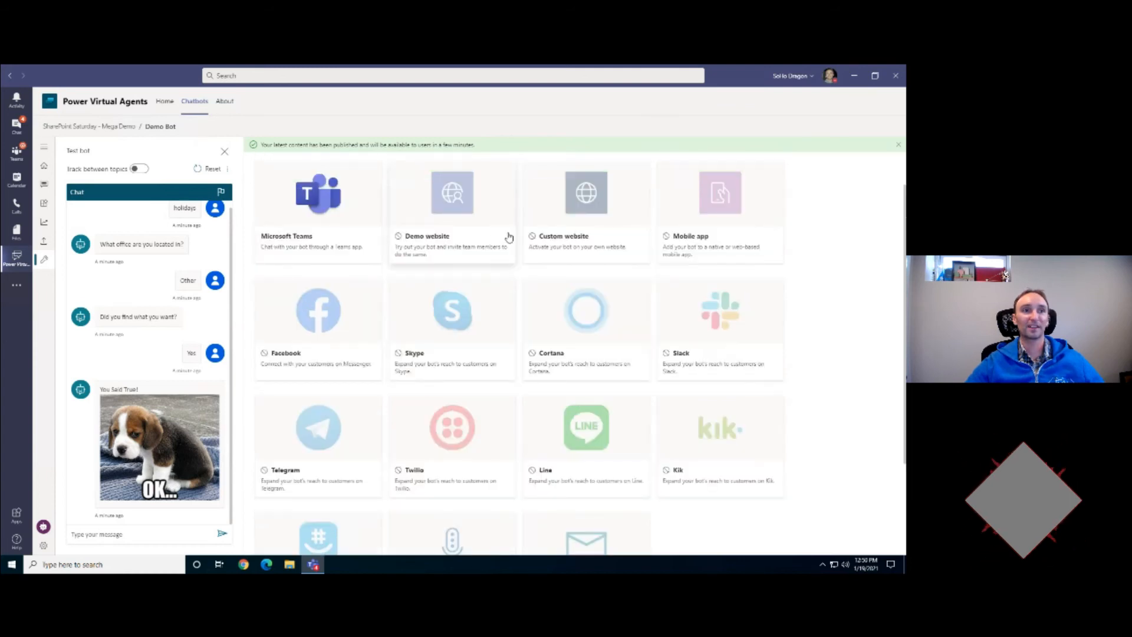
left_click(584, 239)
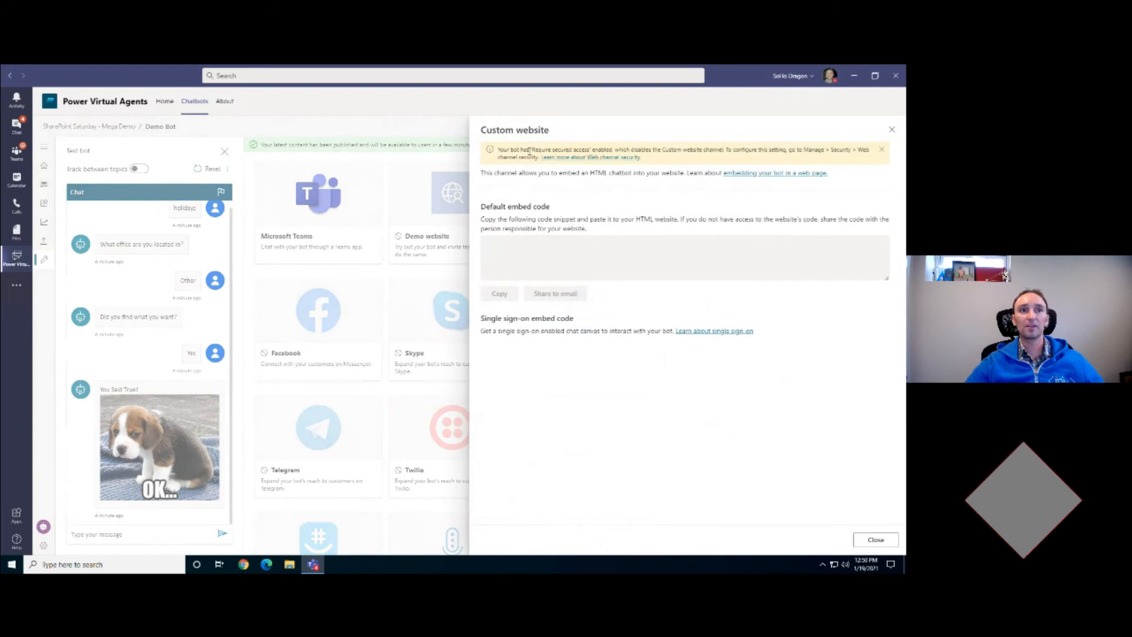
left_click_drag(534, 150, 599, 150)
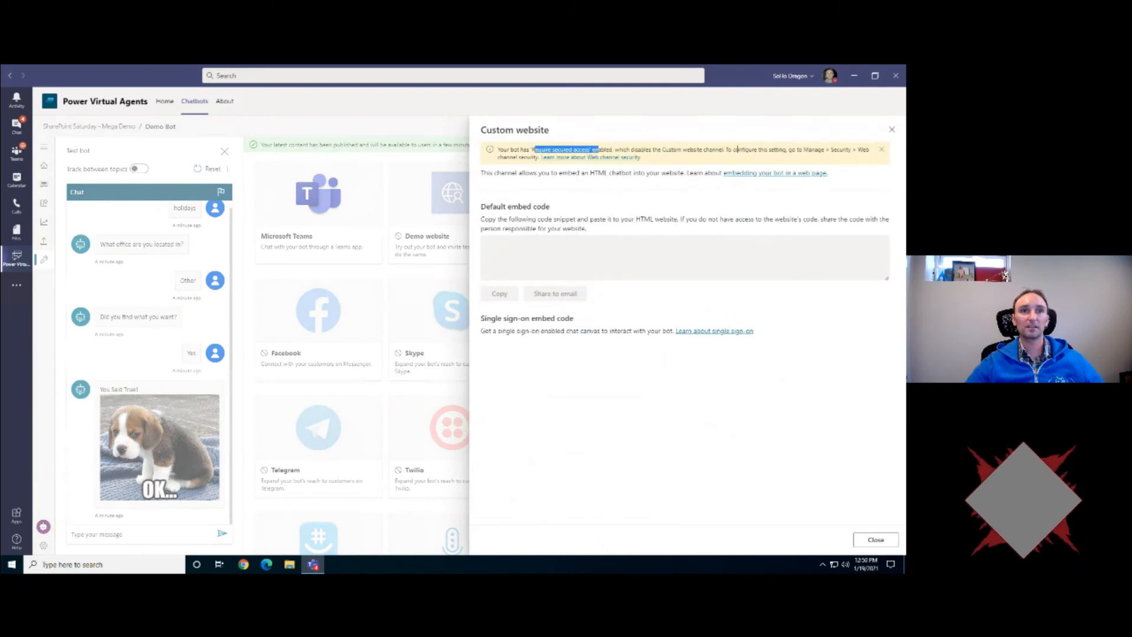
left_click_drag(590, 173, 632, 172)
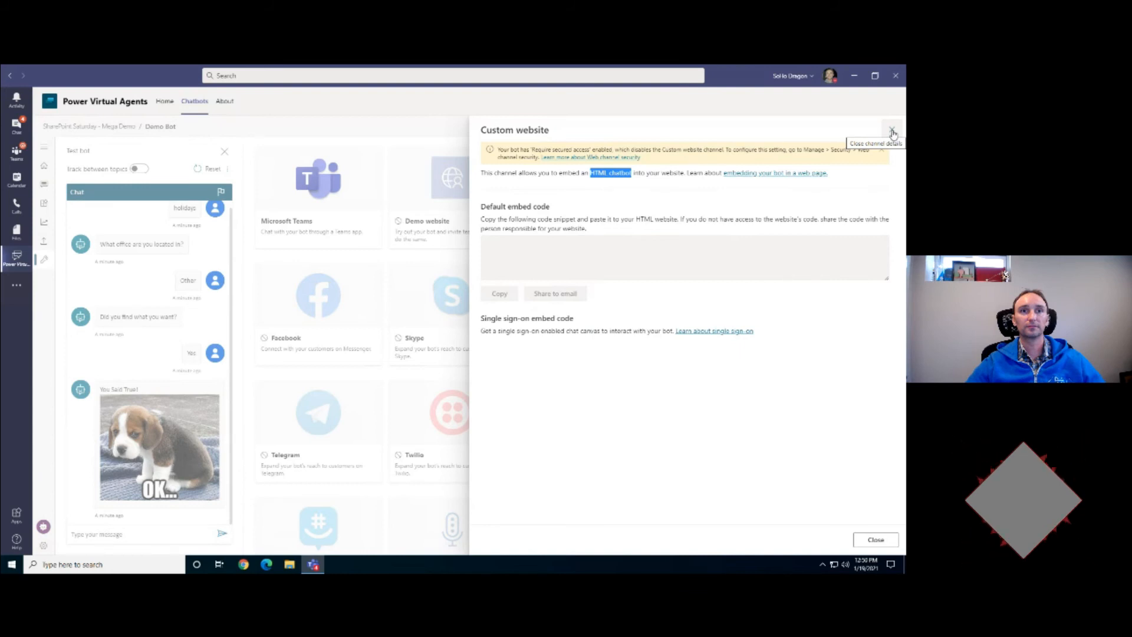
left_click(892, 132)
Step: Look over the other channels offered for Demo Bot, from Microsoft Teams and Demo website to GroupMe and Email
scroll(587, 254, "up", 3)
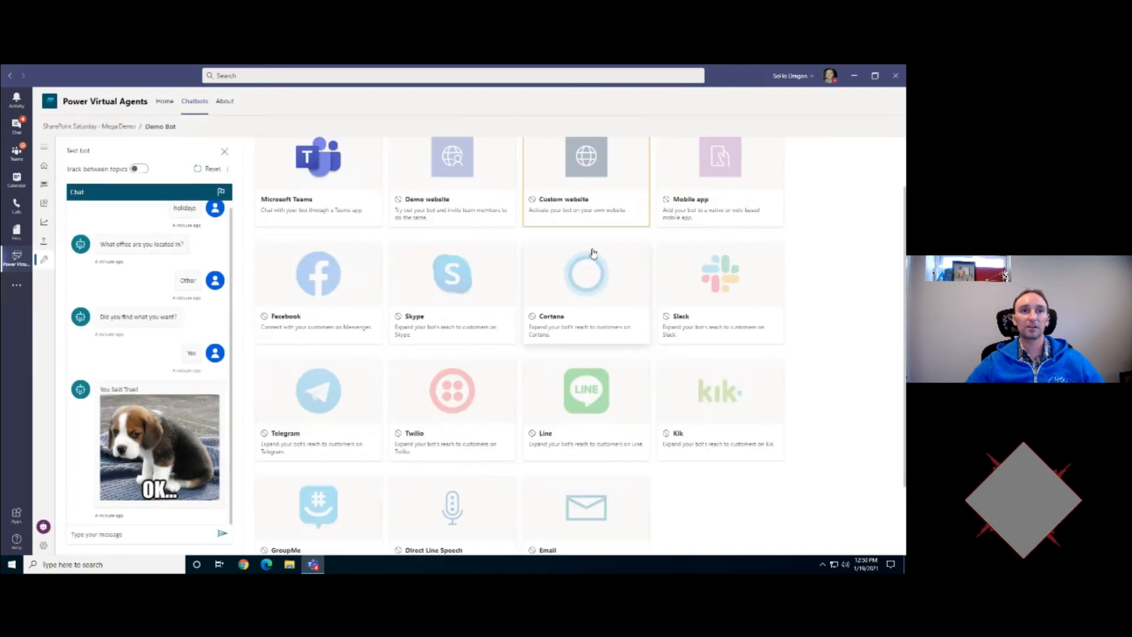
scroll(565, 262, "down", 3)
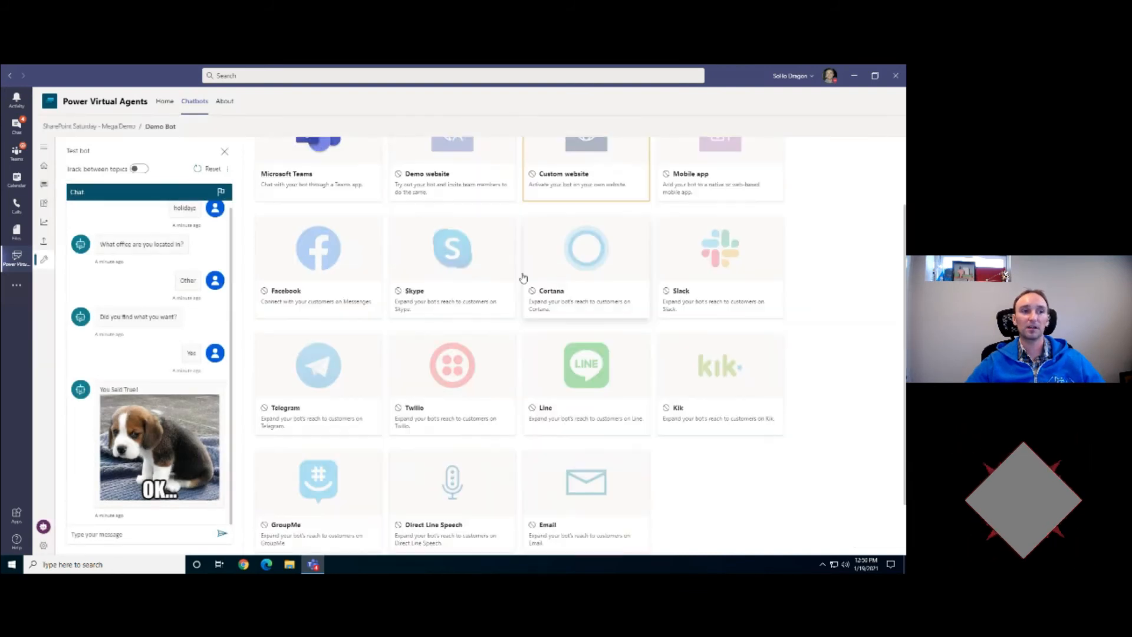
scroll(444, 284, "down", 3)
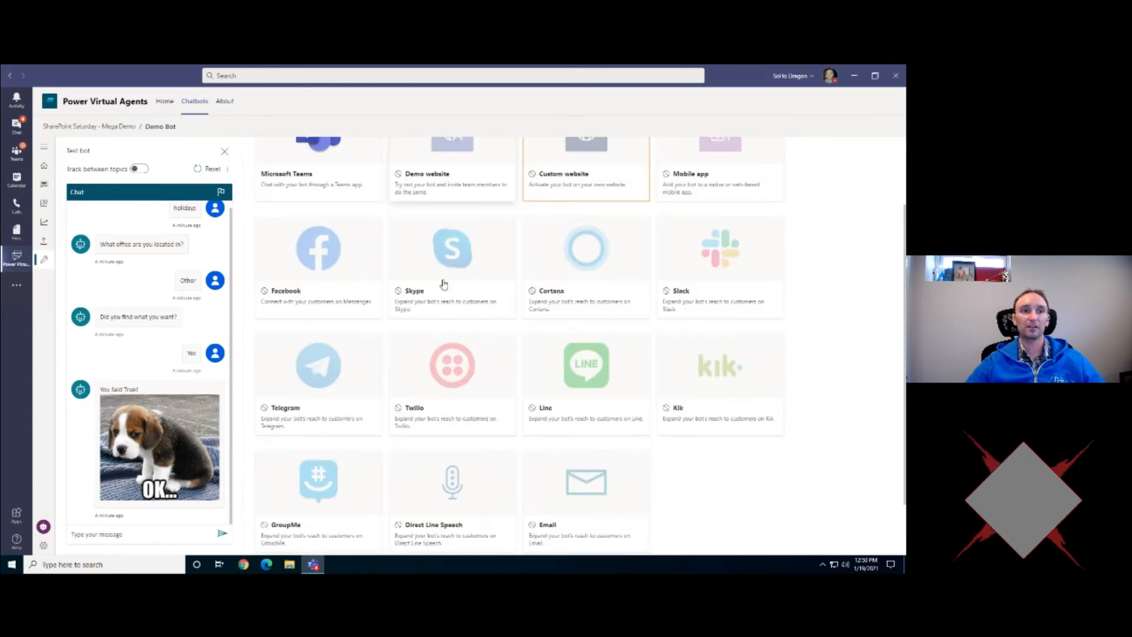
scroll(467, 301, "down", 2)
scroll(467, 302, "up", 4)
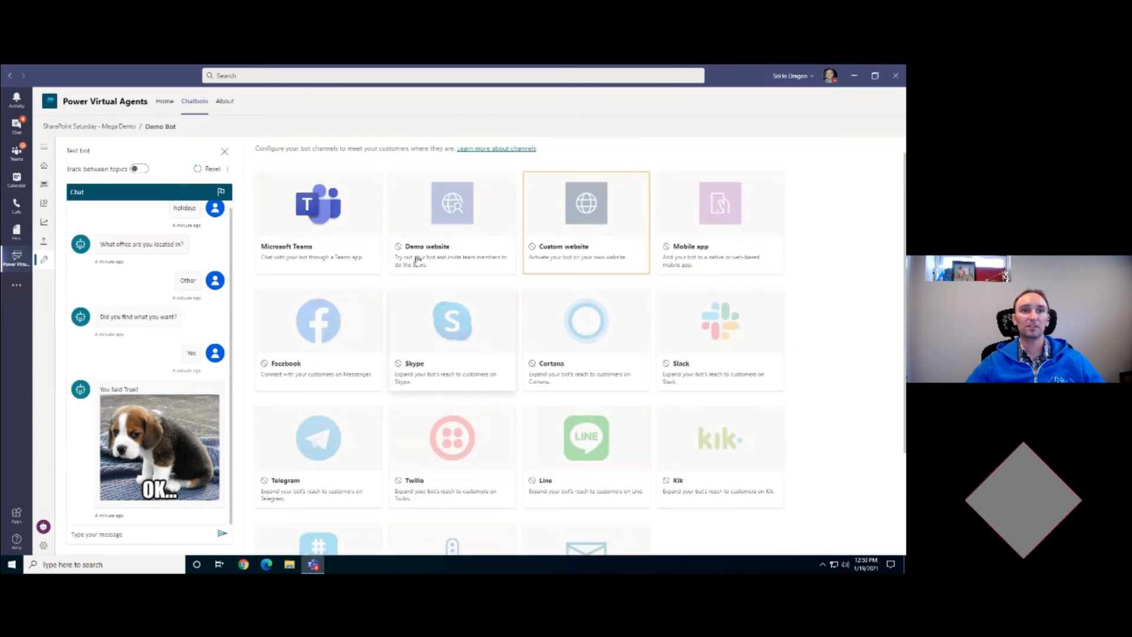
scroll(466, 302, "down", 2)
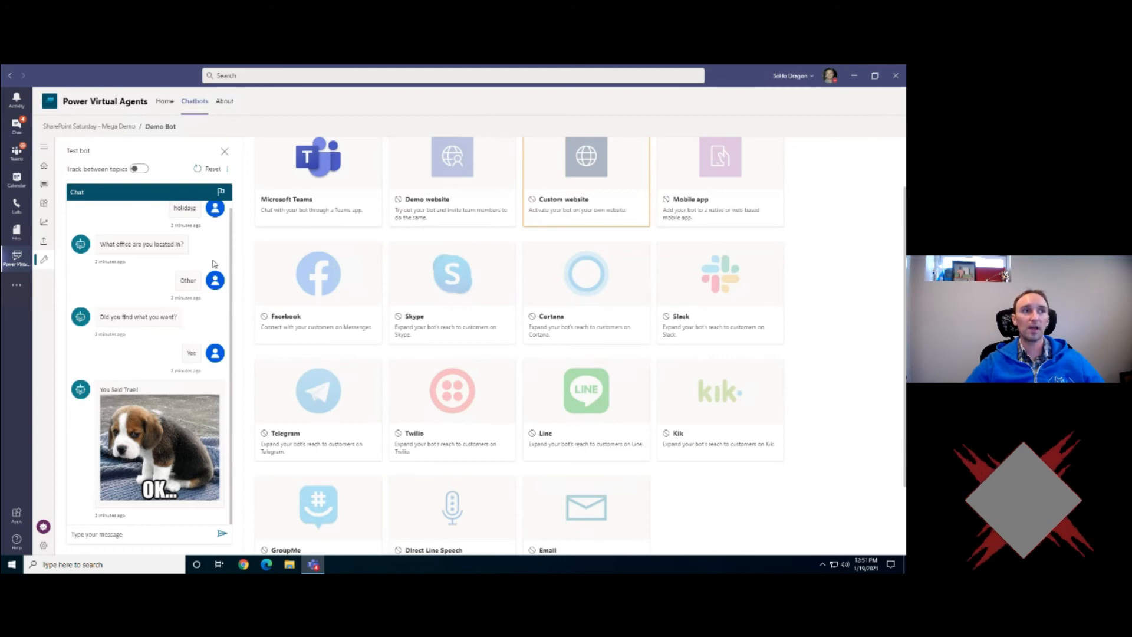
Step: Open the Holidays topic's authoring canvas and bring up its Power Automate flow for editing
left_click(44, 185)
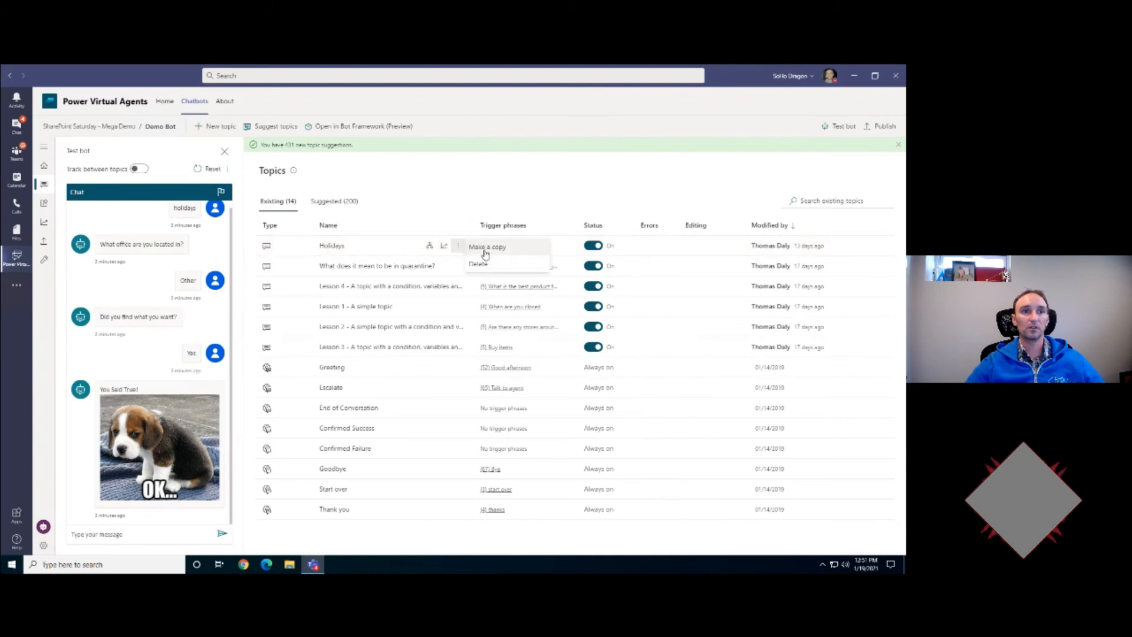
left_click(439, 247)
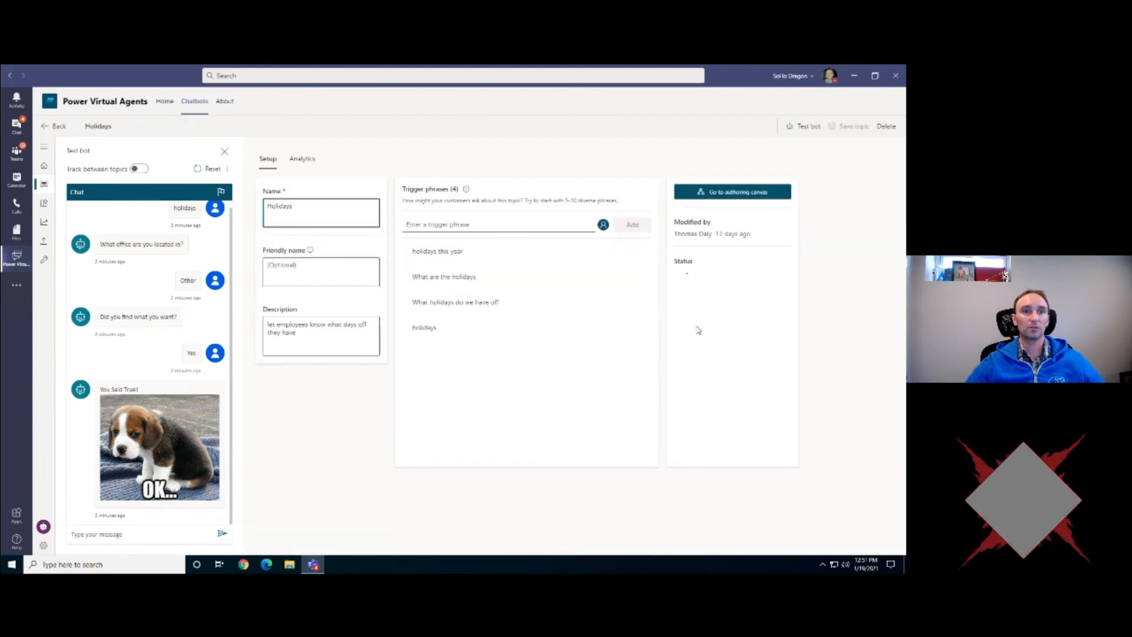
left_click(728, 199)
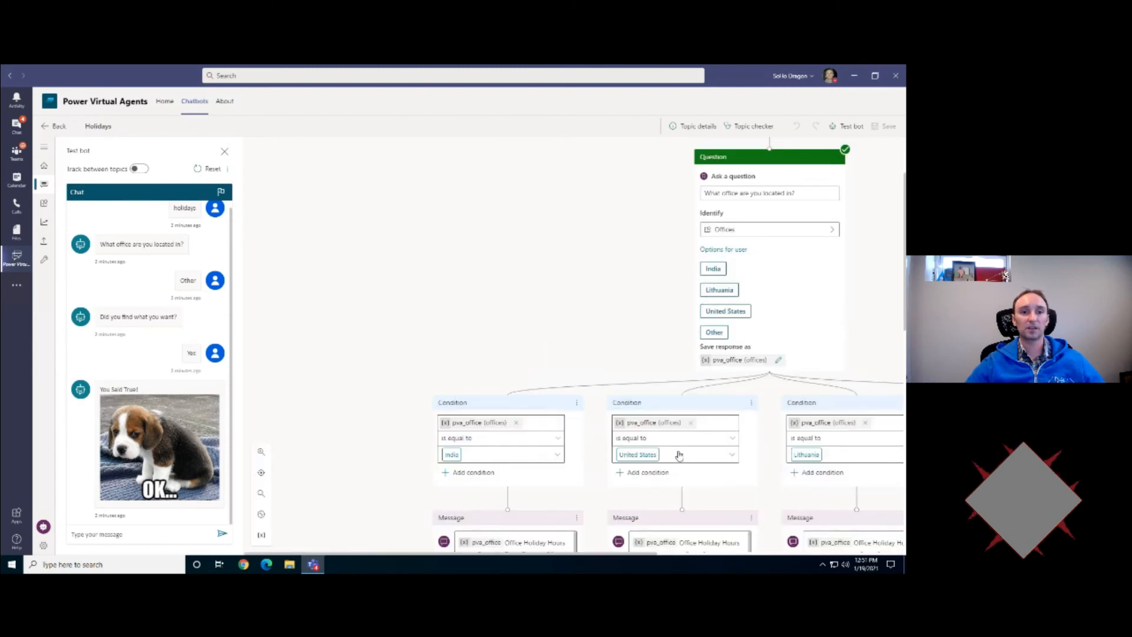
left_click(640, 497)
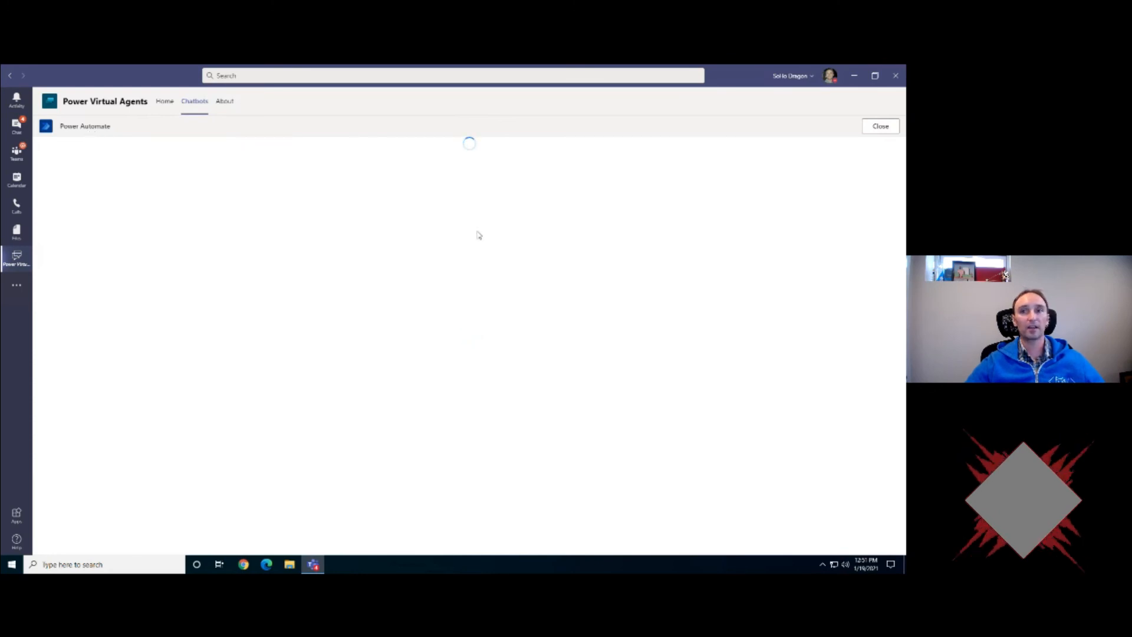
left_click(57, 148)
Step: Browse the actions available for a new flow step and inspect the Power Virtual Agents trigger and return-value step
left_click(425, 255)
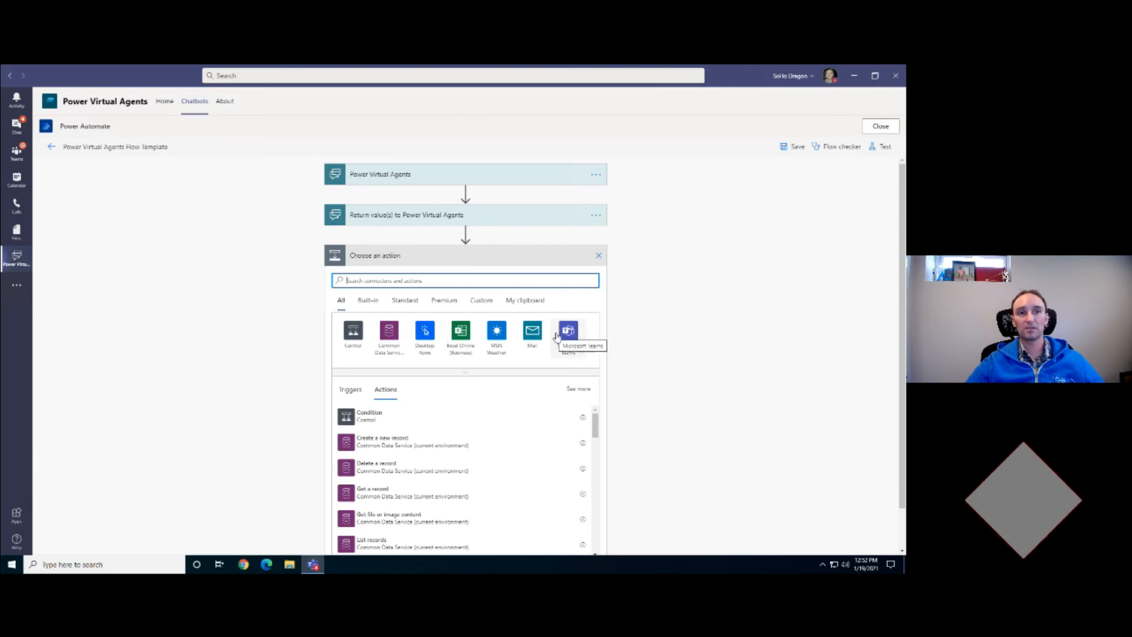
left_click(599, 256)
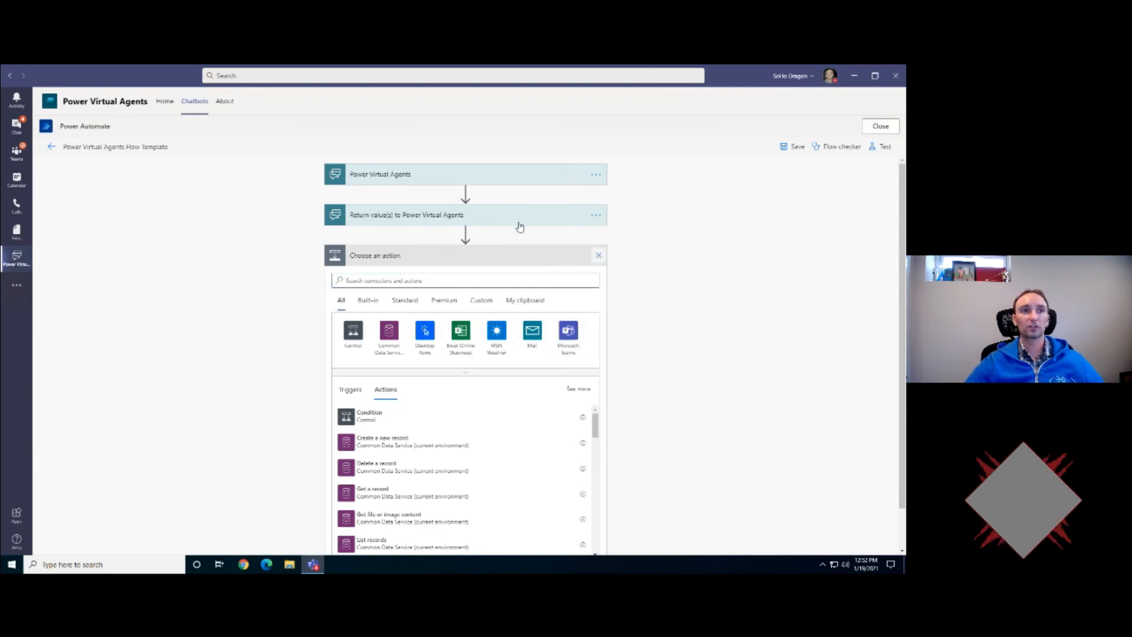
left_click(410, 175)
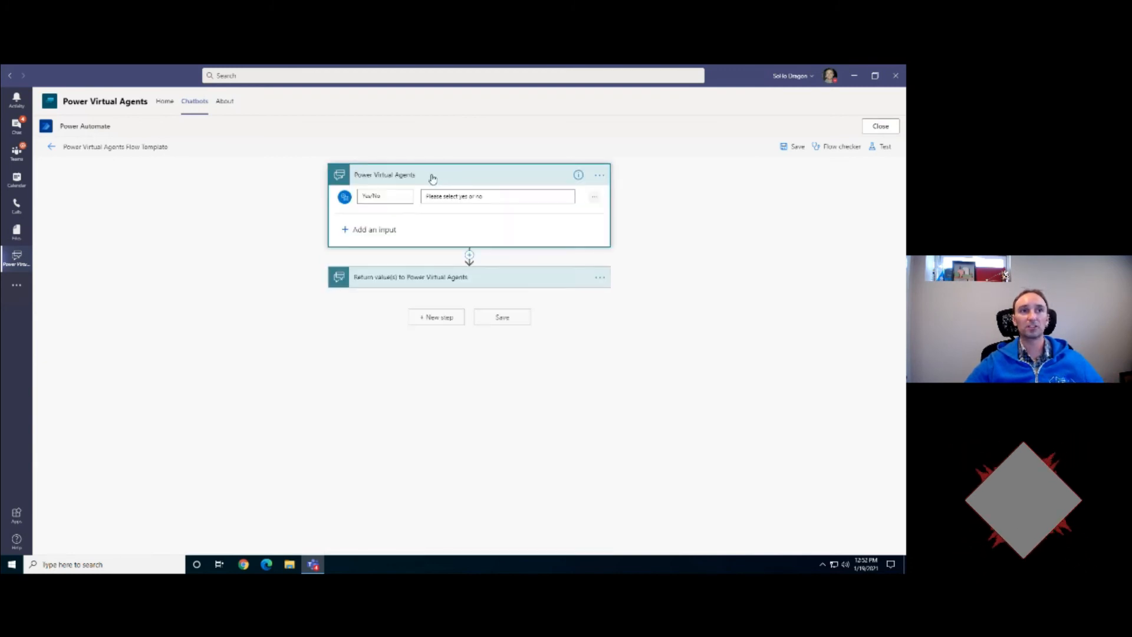
left_click(423, 280)
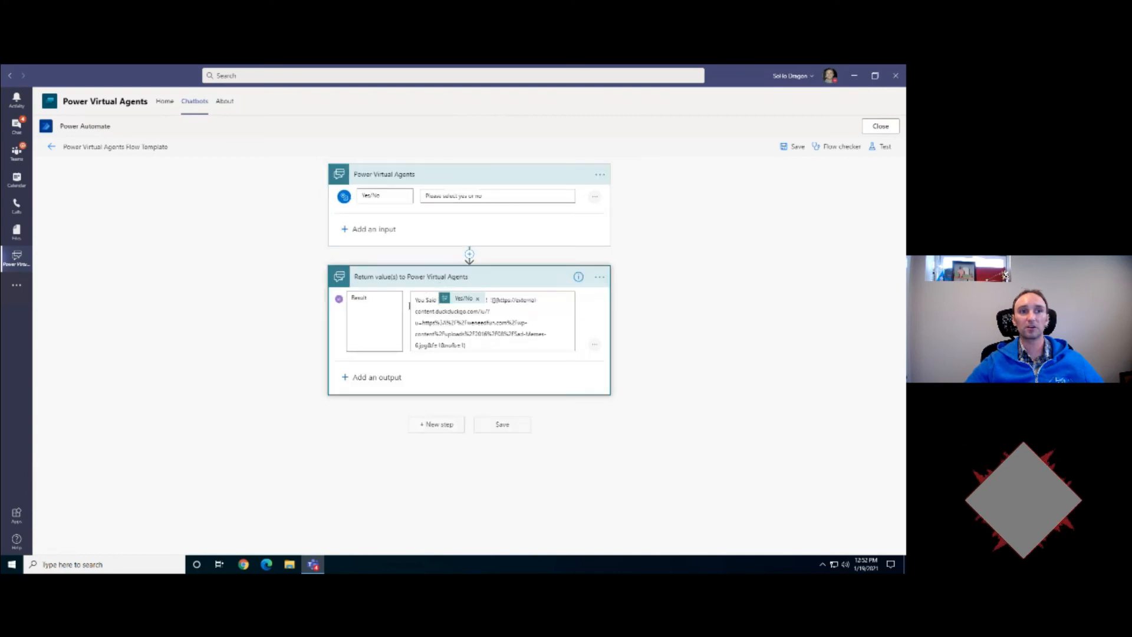
Step: Start a new action between the trigger and return-value step and search the connectors for "du" and "share"
left_click(469, 255)
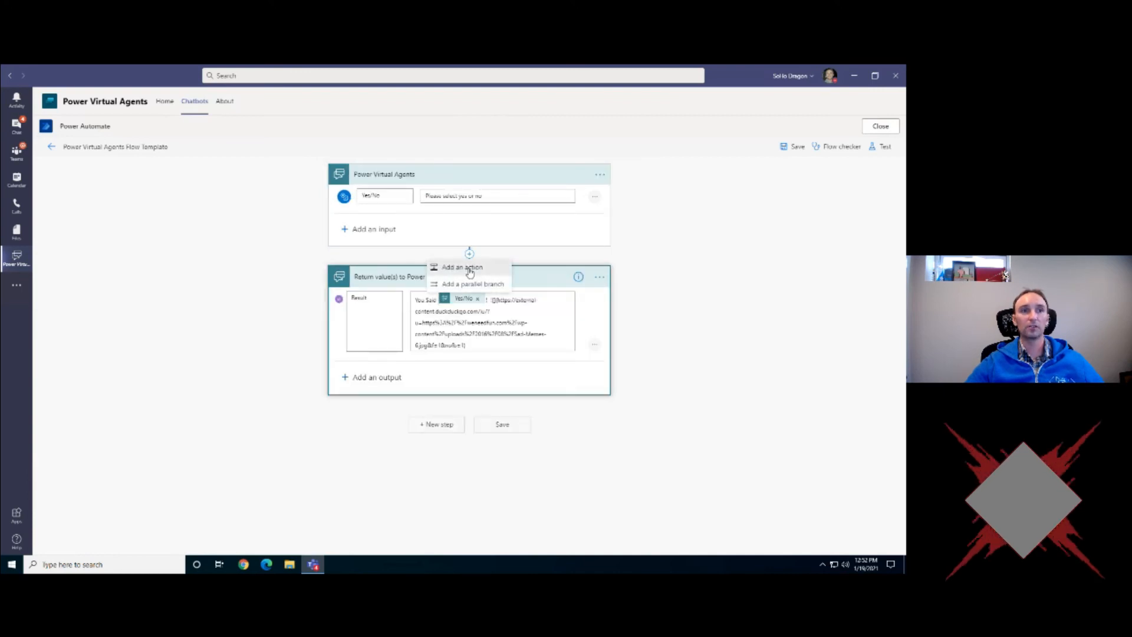
left_click(465, 263)
type("du")
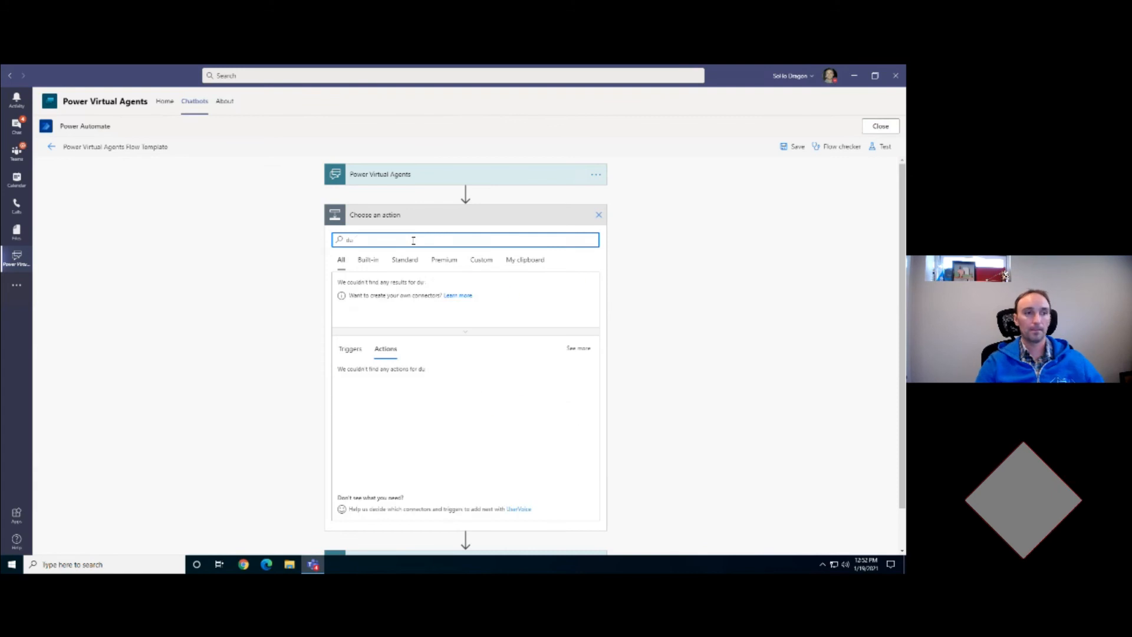
double_click(413, 241)
type("s")
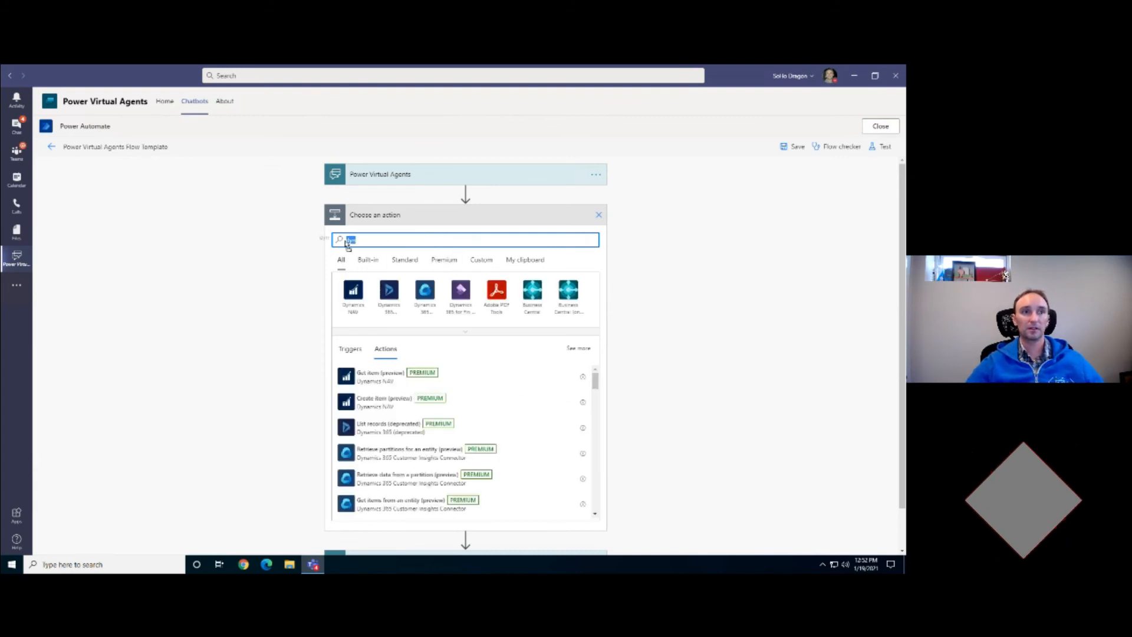
type("hare")
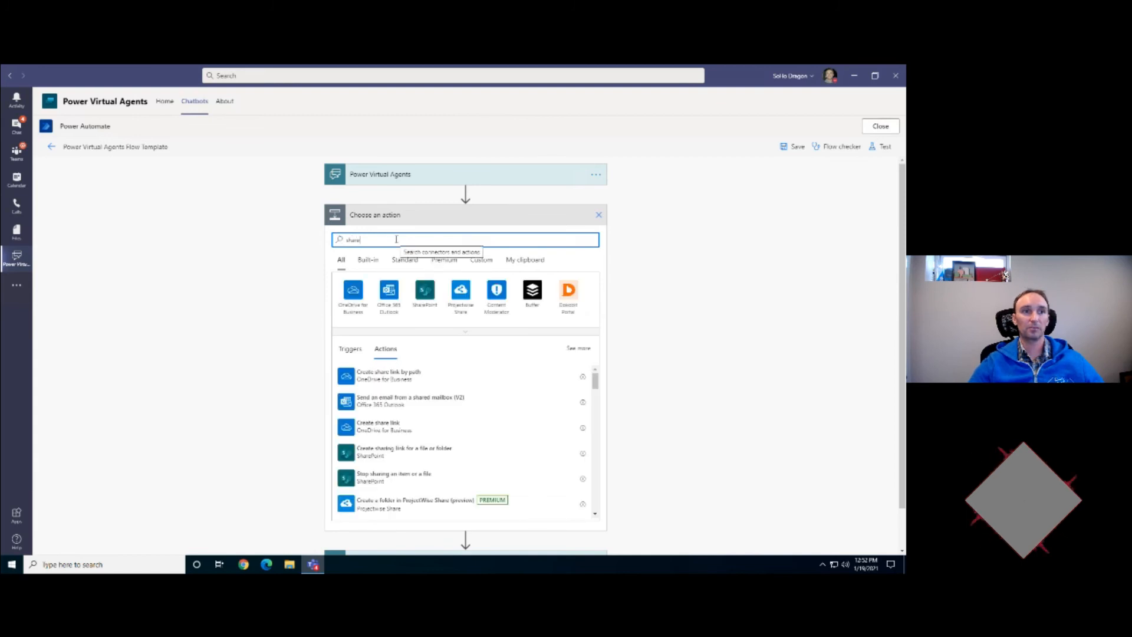
double_click(395, 240)
key("BackSpace")
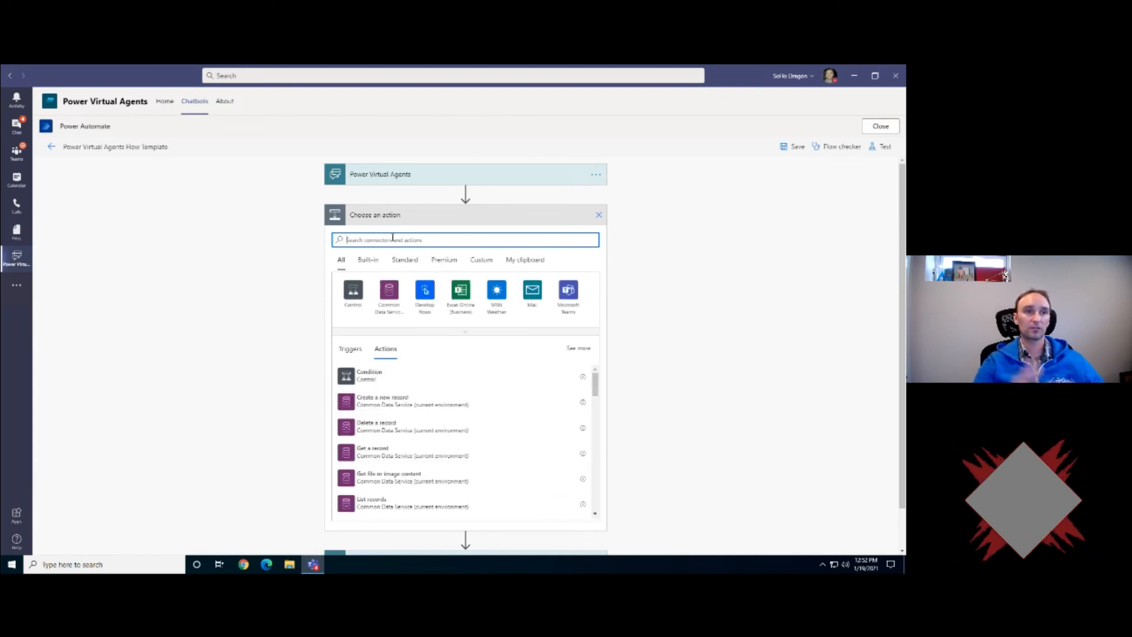
Step: Search the flow connectors and actions for "ms graph" and clear the search
type("ms")
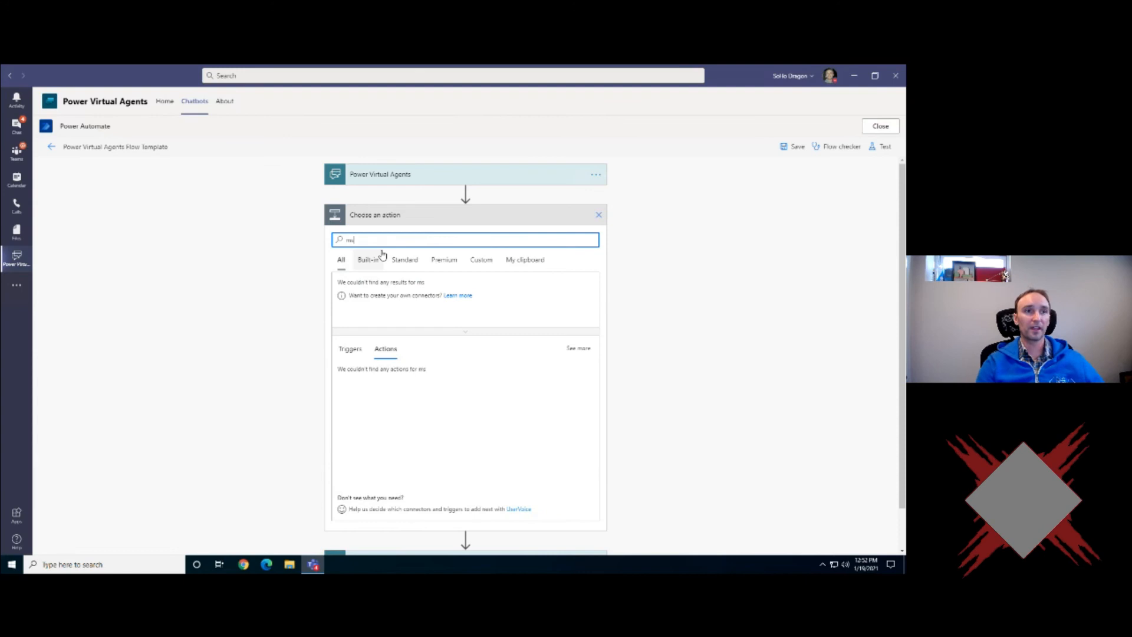
type(" graph")
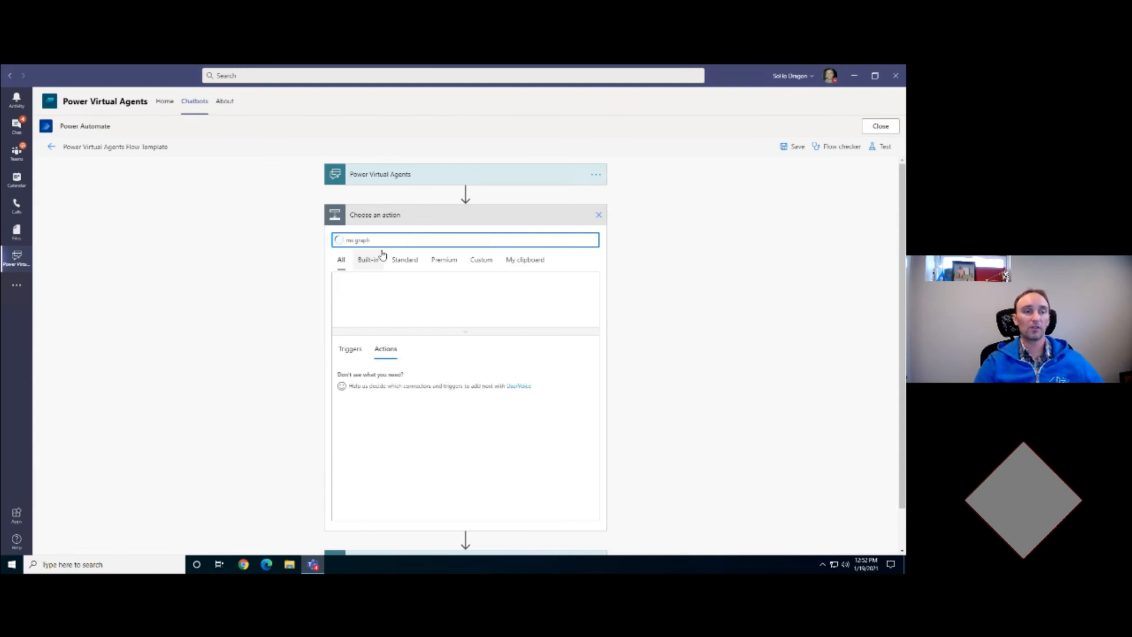
left_click_drag(384, 239, 330, 238)
key("BackSpace")
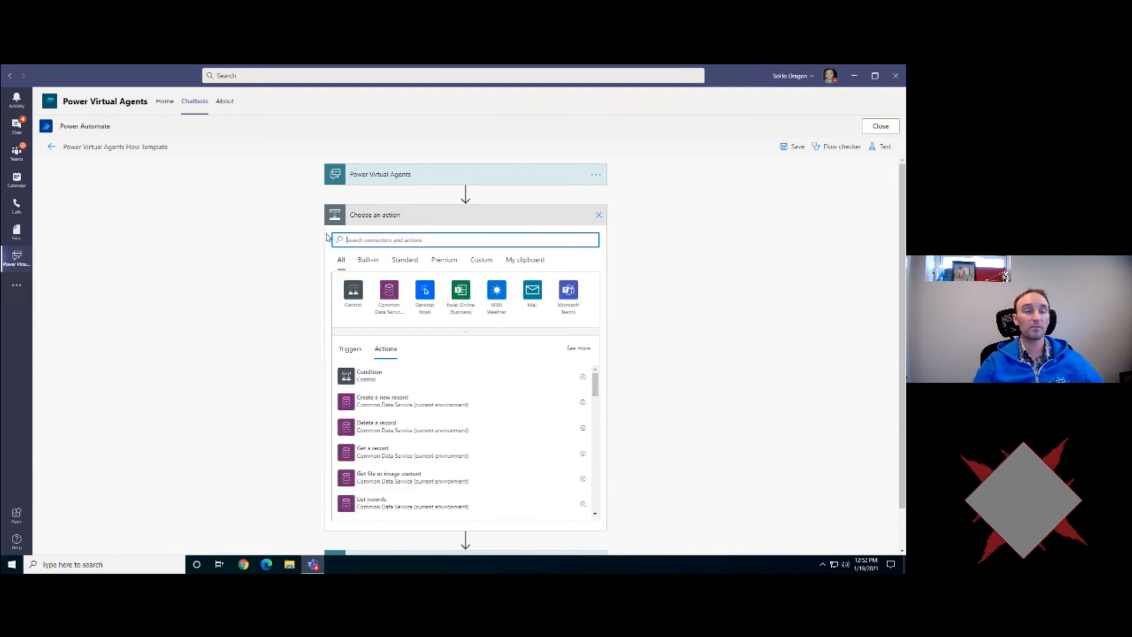
Step: Search the flow actions for "http" and browse the HTTP request actions on offer, including the premium ones
type("http")
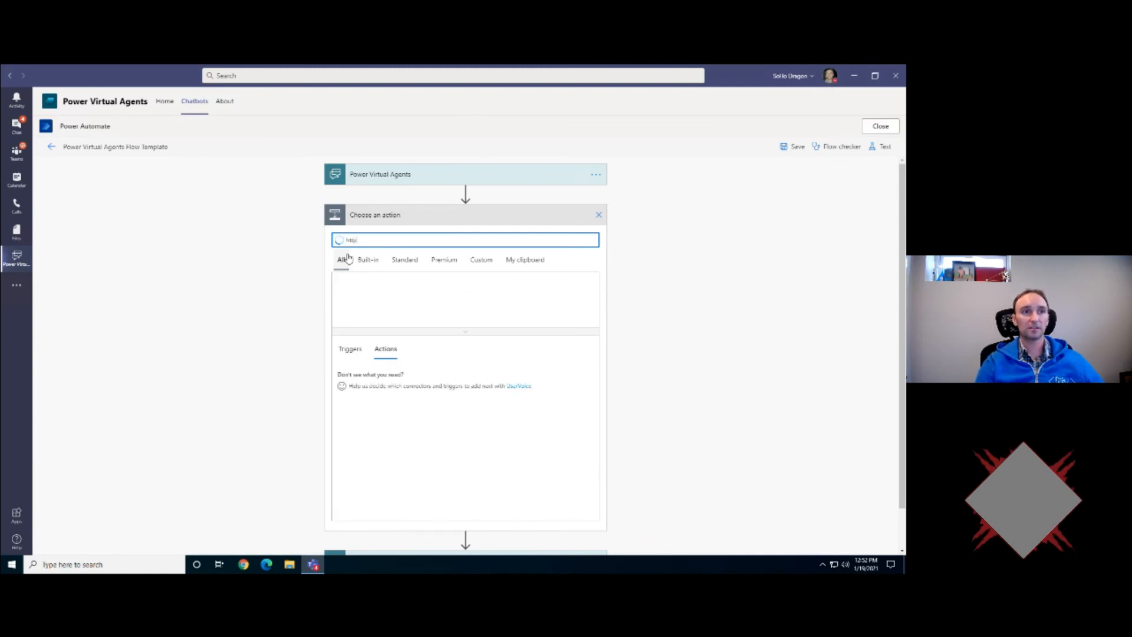
key("BackSpace")
key("BackSpace")
key("BackSpace")
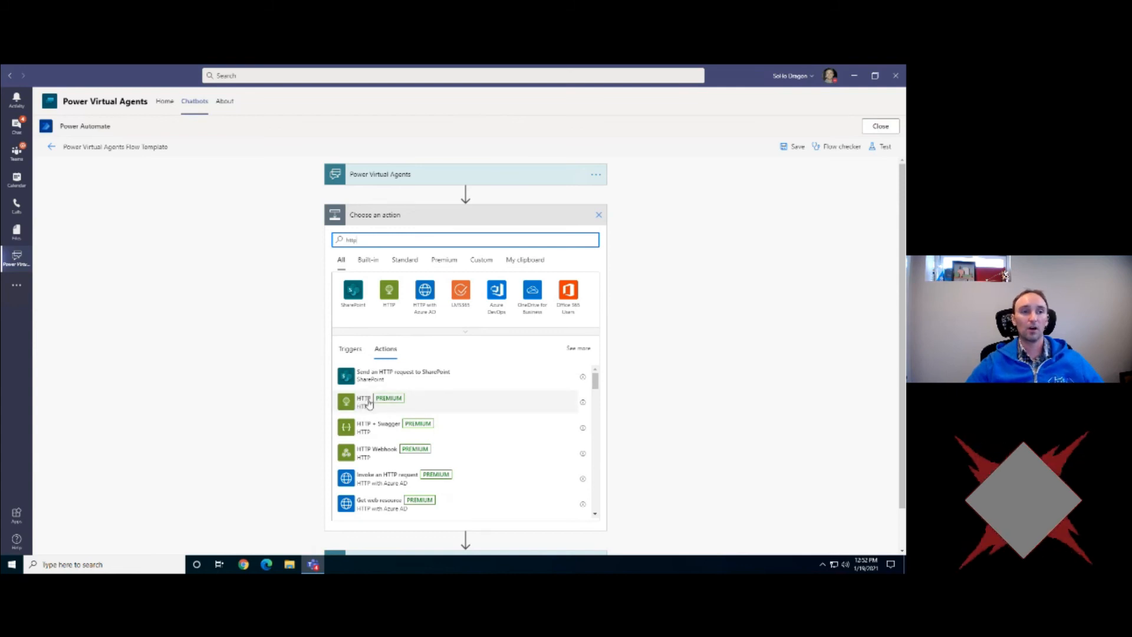
scroll(424, 465, "down", 3)
scroll(394, 399, "up", 2)
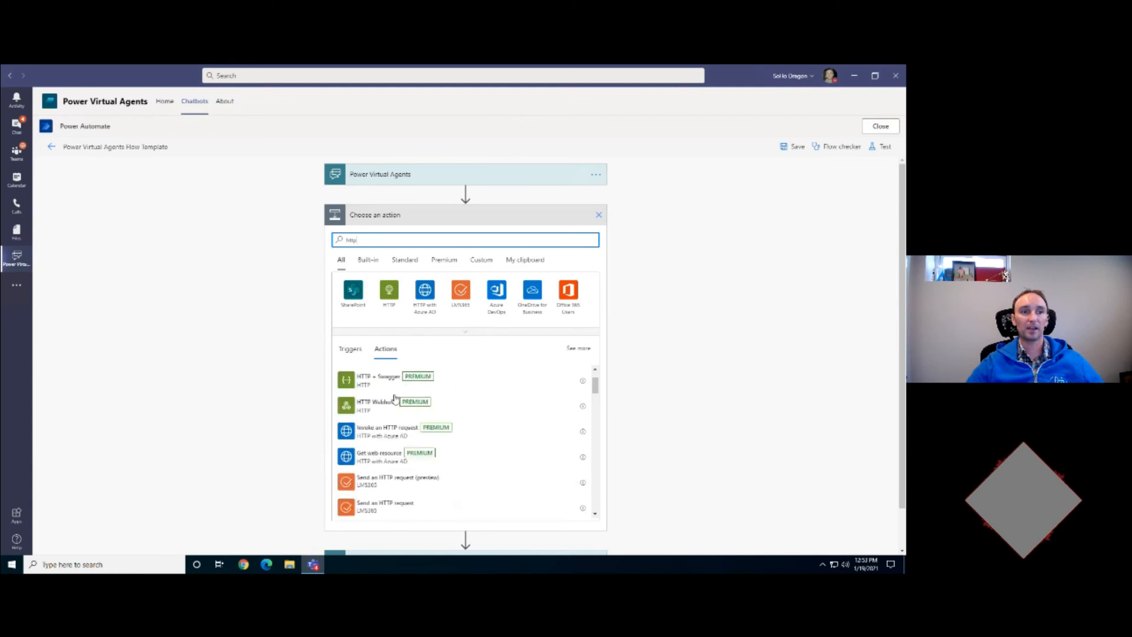
scroll(395, 450, "down", 5)
scroll(395, 450, "up", 5)
scroll(395, 442, "up", 1)
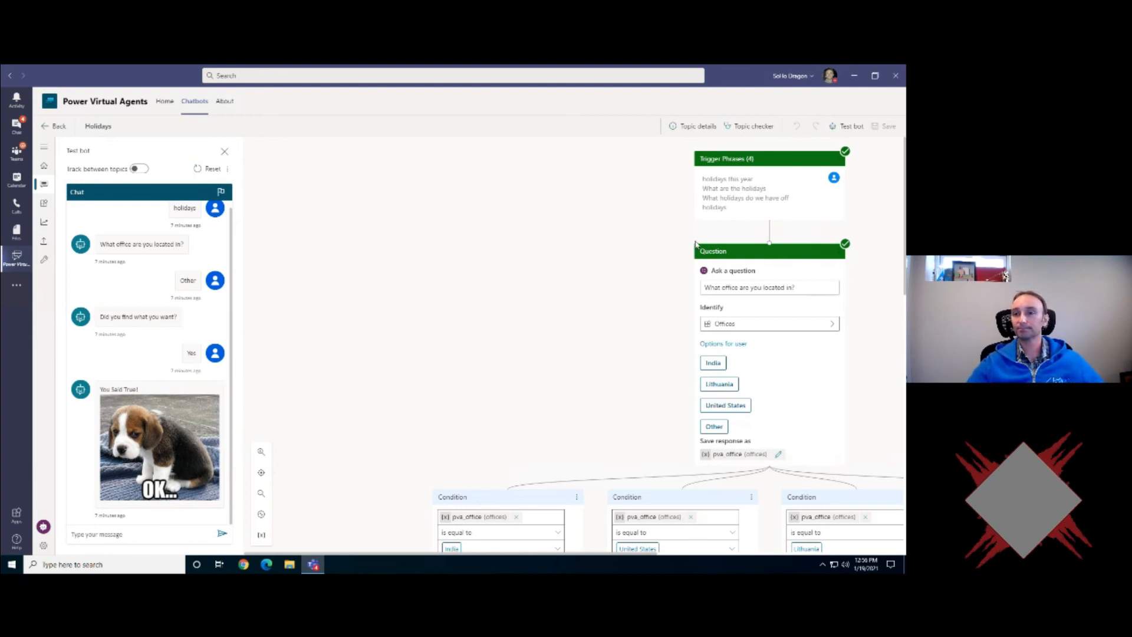
Step: Return to Demo Bot's topics list and open the bot's analytics summary
left_click(44, 127)
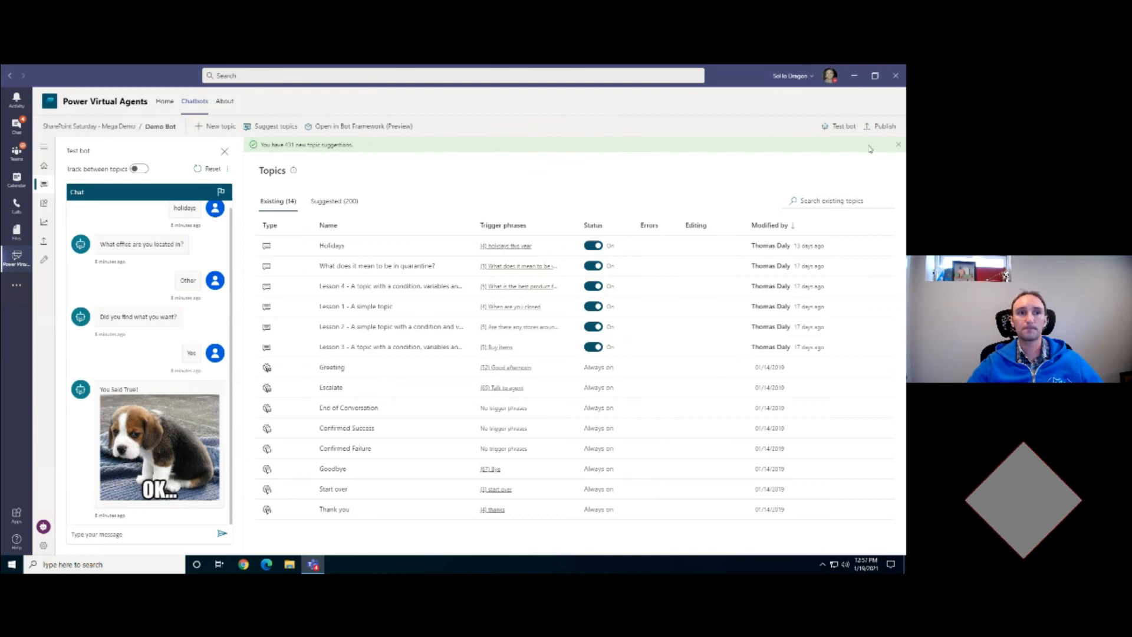
left_click(44, 223)
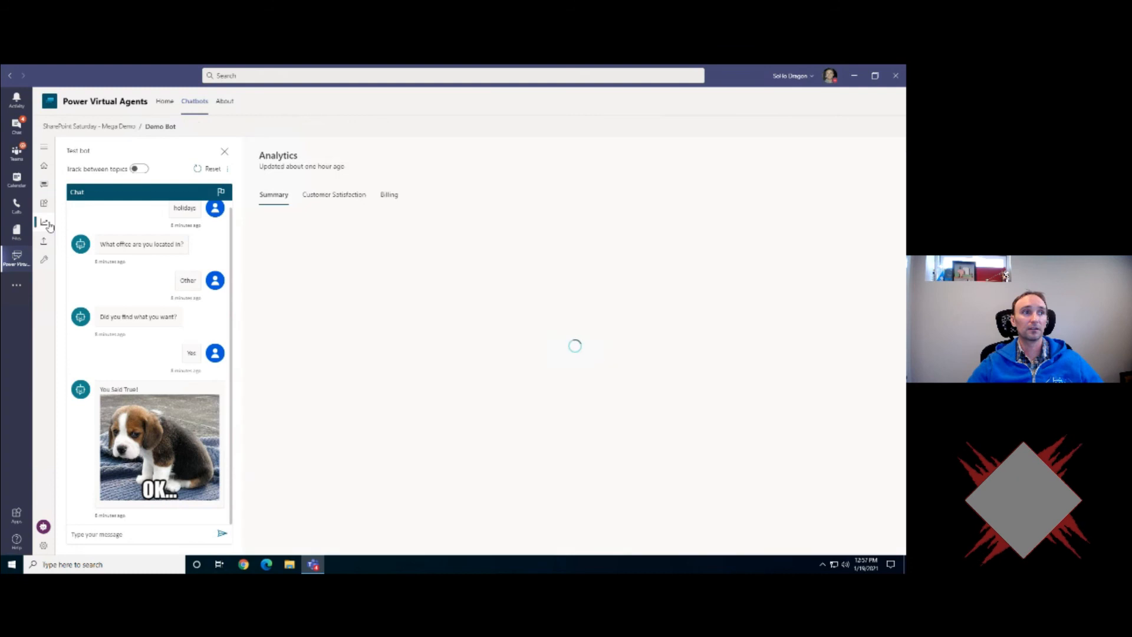